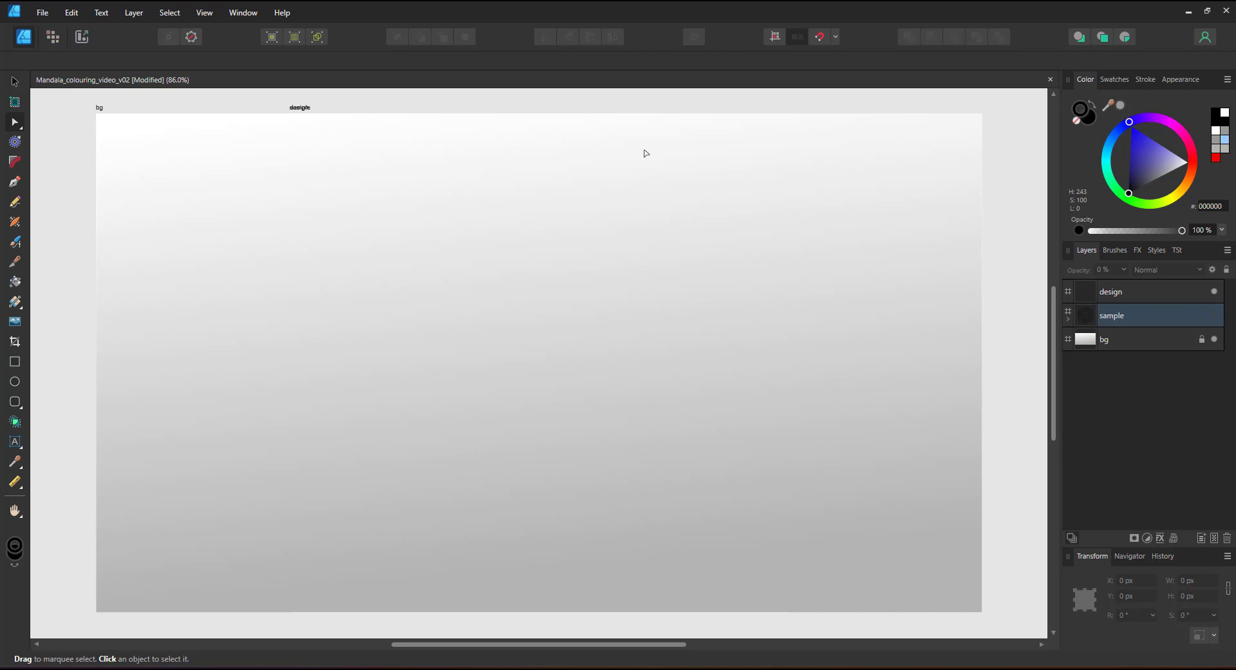
- Show the sample artboard, reduce its opacity to 5% as a faint tracing reference, and lock it
left_click(1213, 316)
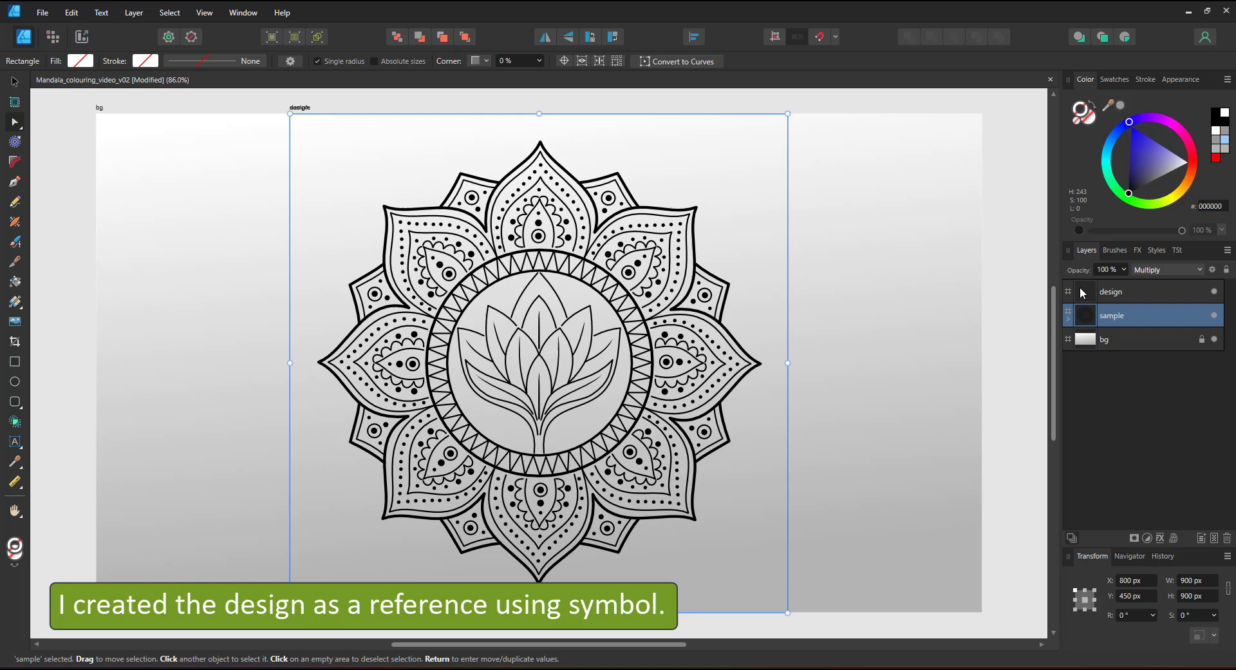
type("5")
key("Return")
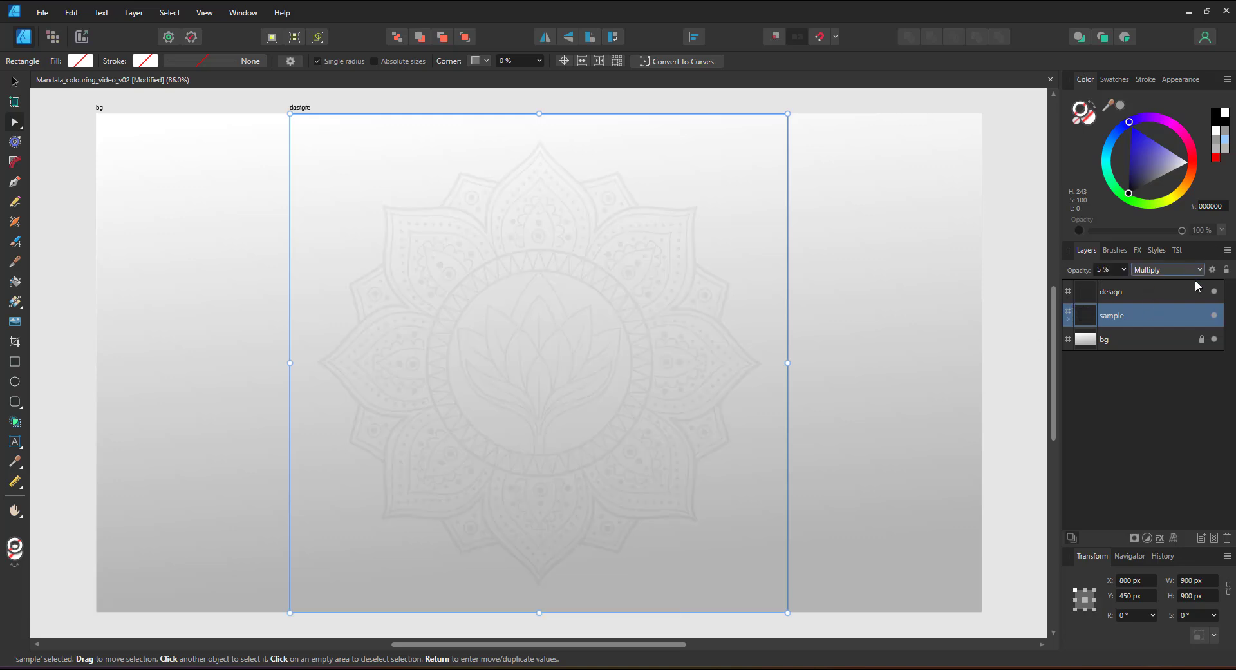
left_click(1227, 271)
- Paste the copied circle into the design artboard and set its opacity to 100%
left_click(1083, 299)
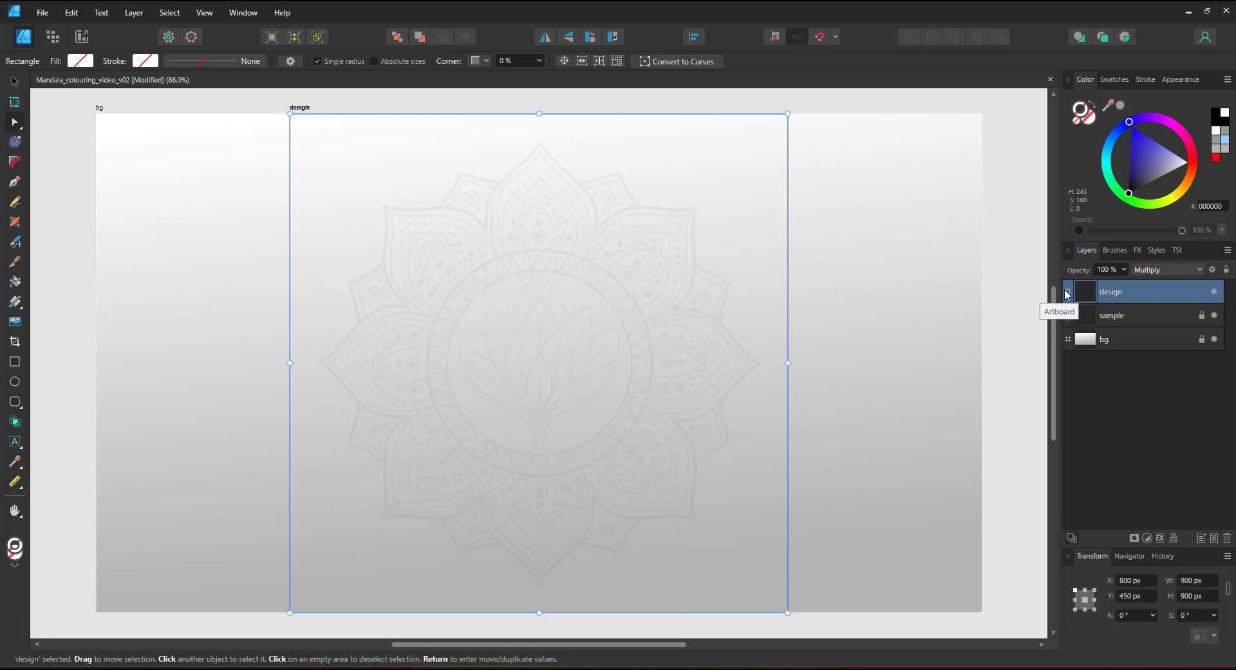
key("ctrl+v")
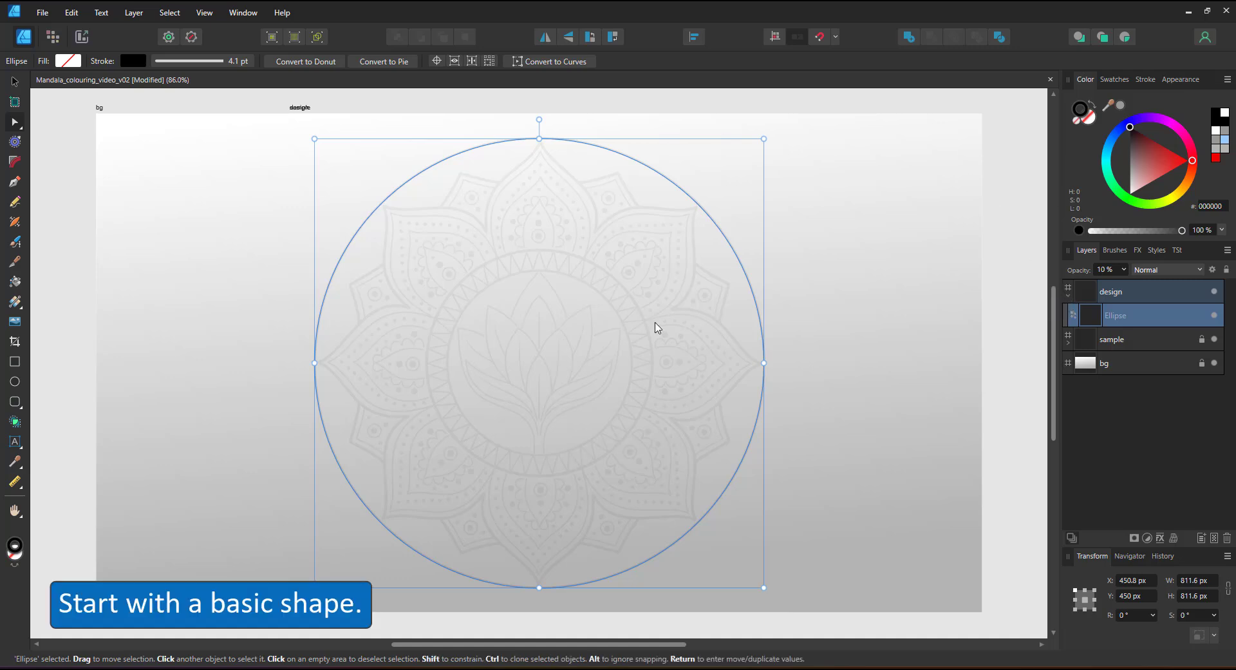
left_click(1105, 273)
type("100")
key("Return")
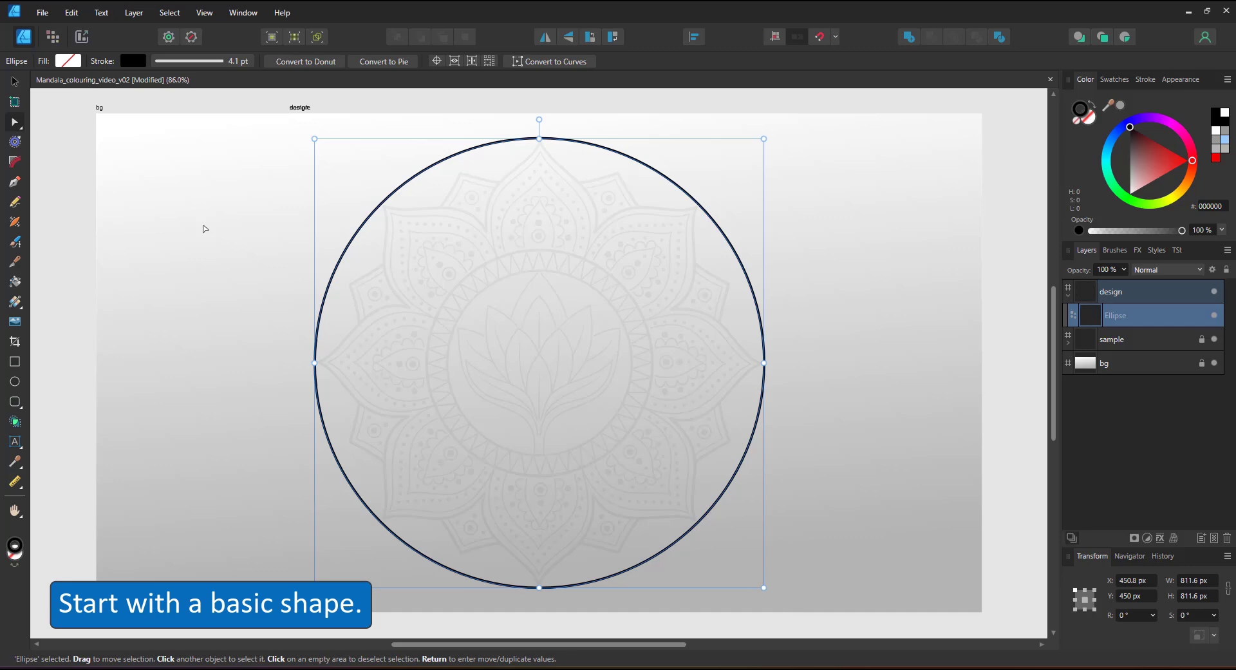
- Turn the circle into a symbol and select the ellipse inside it
left_click(243, 12)
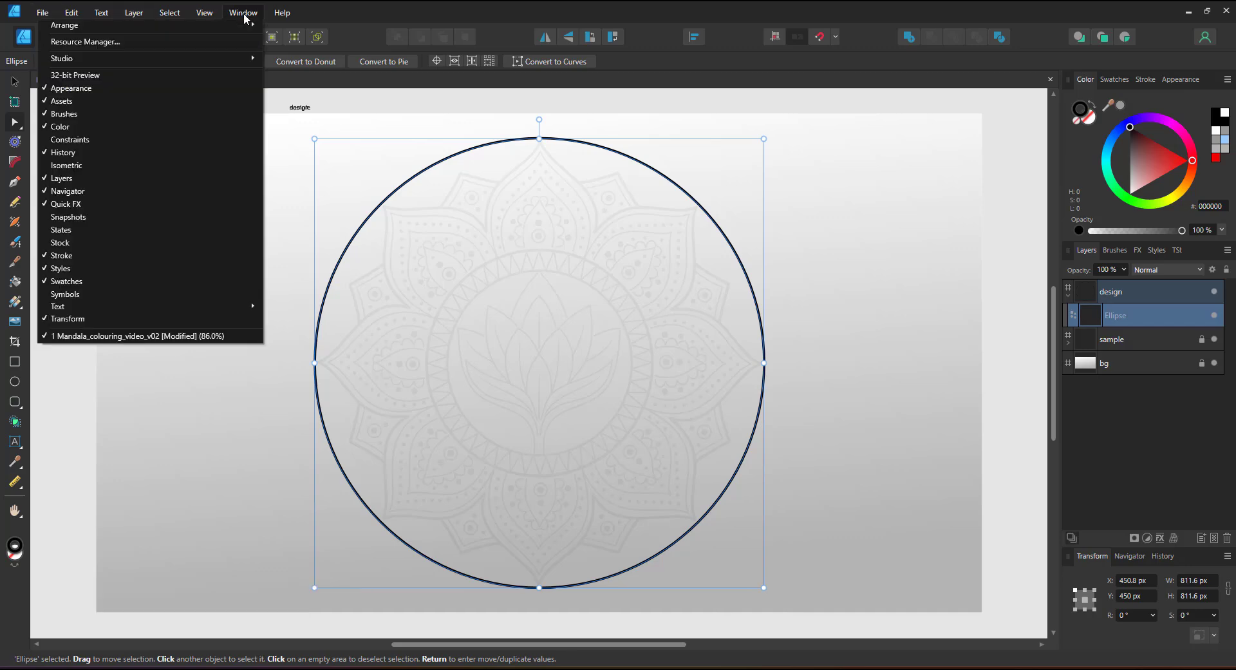
left_click(203, 288)
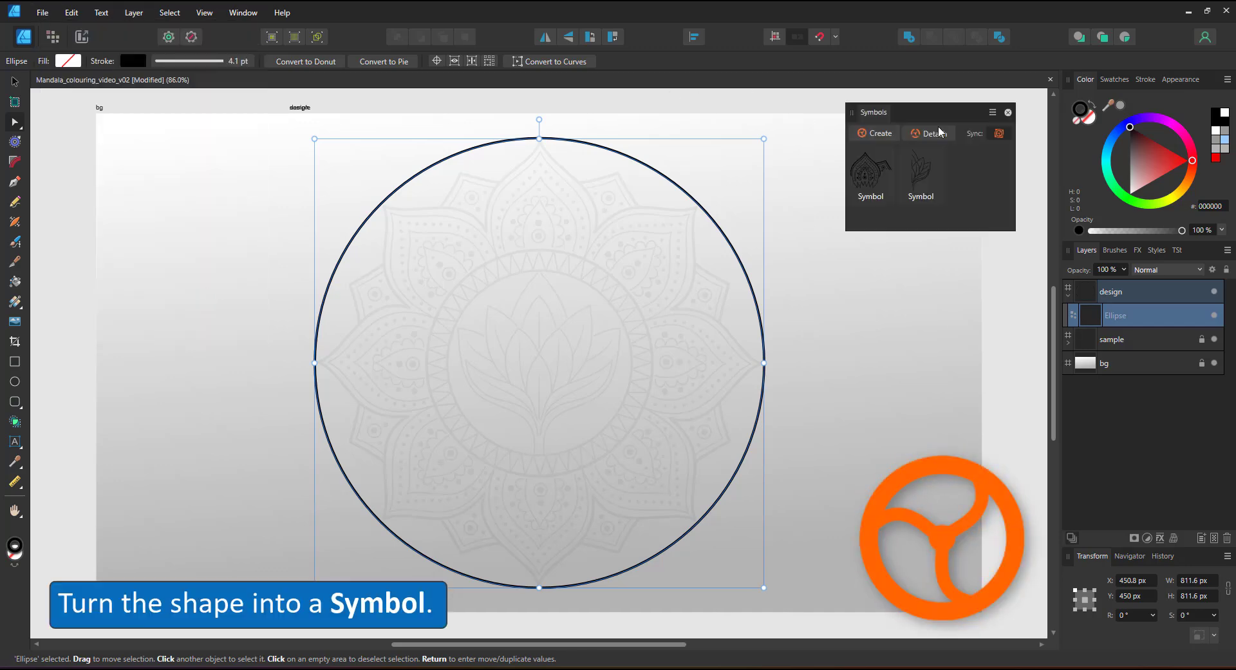
left_click(876, 133)
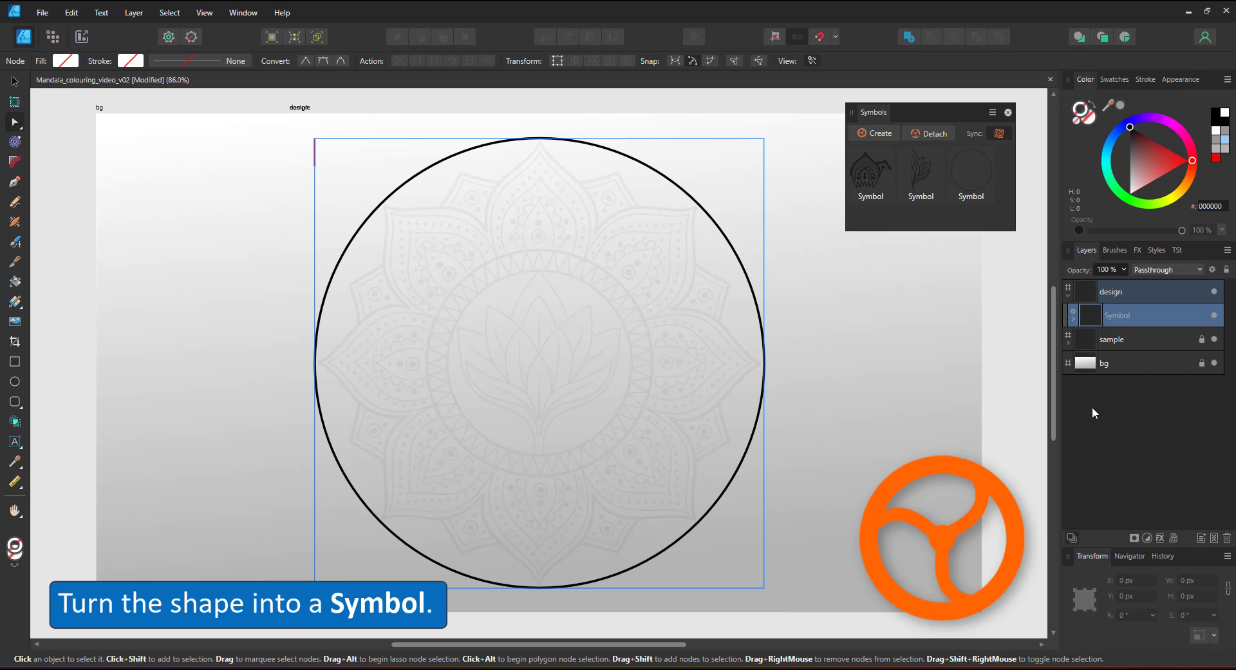
left_click(1073, 319)
left_click(1124, 339)
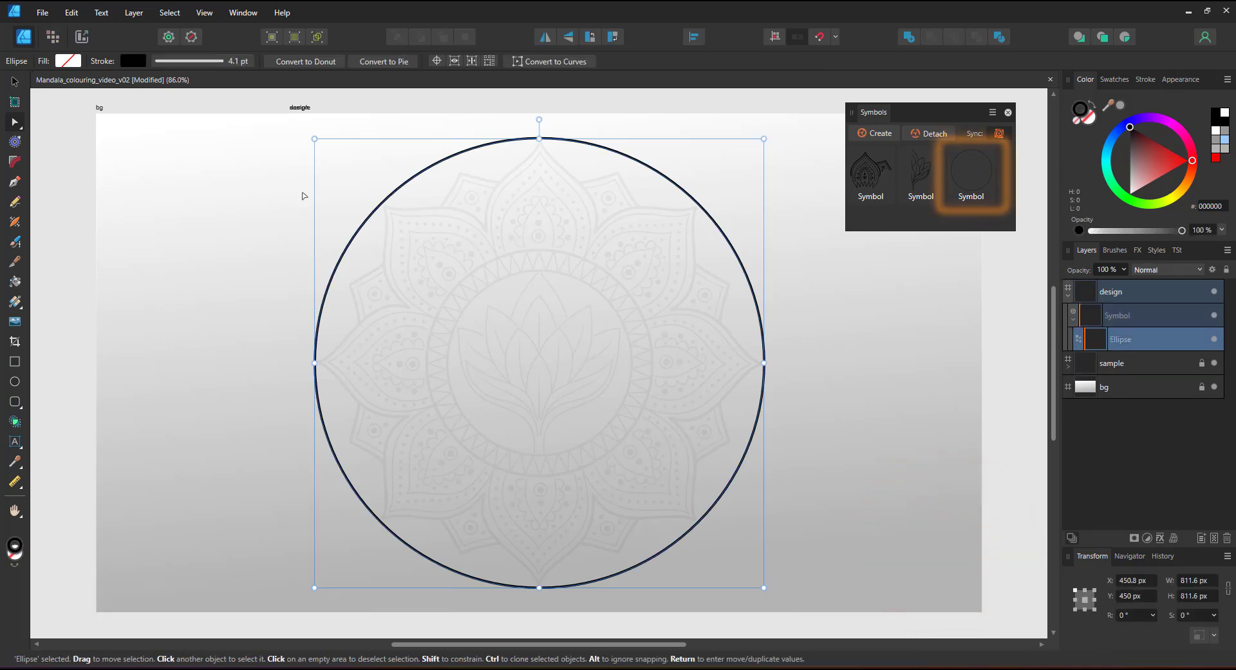
- Set the Pencil stroke to 5 pt with the pressure profile that tapers at both ends, undoing the taper on the circle
left_click(14, 203)
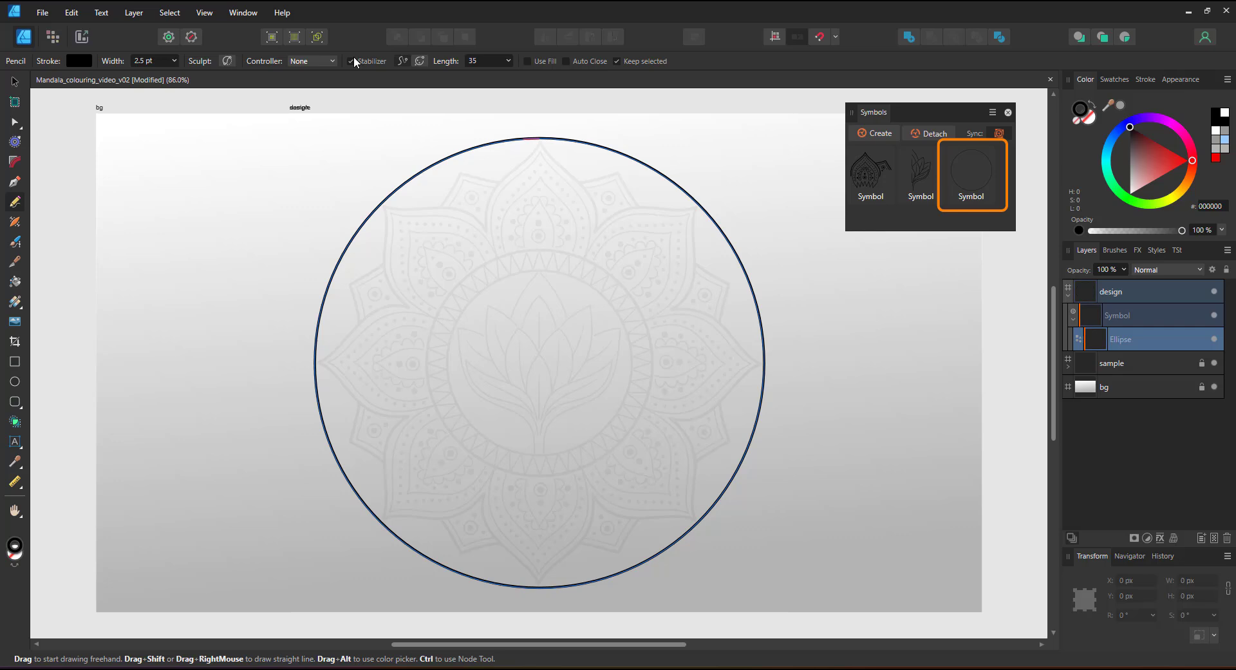
left_click(1145, 79)
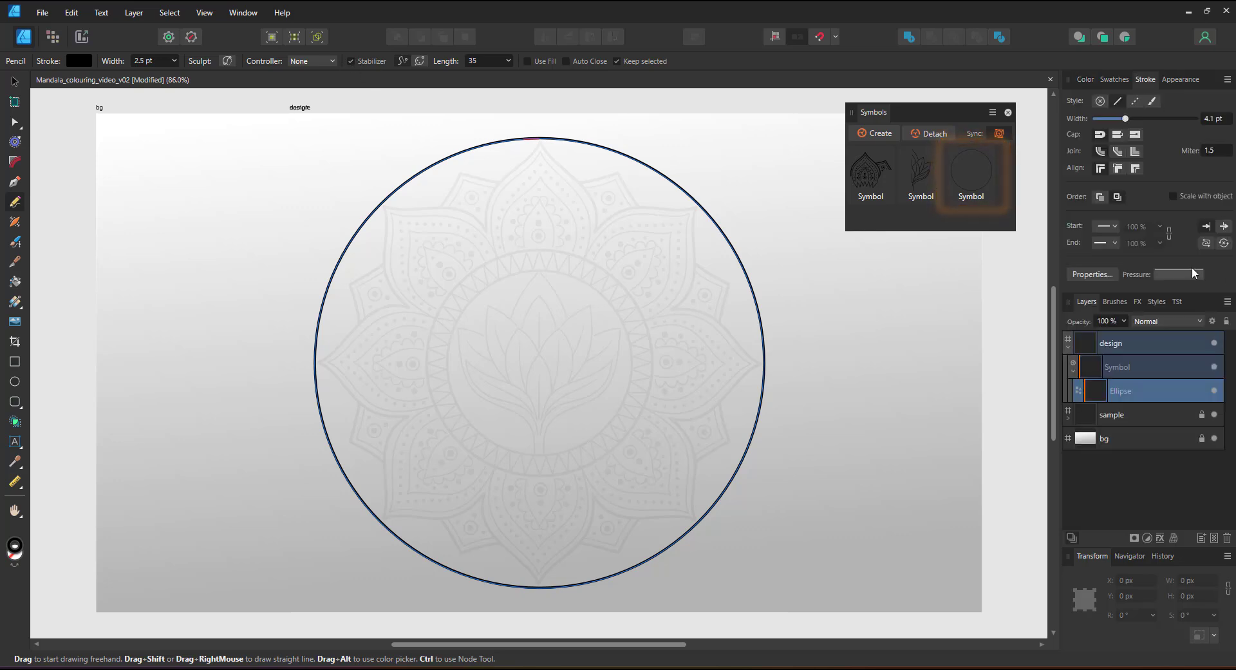
type("5")
key("Return")
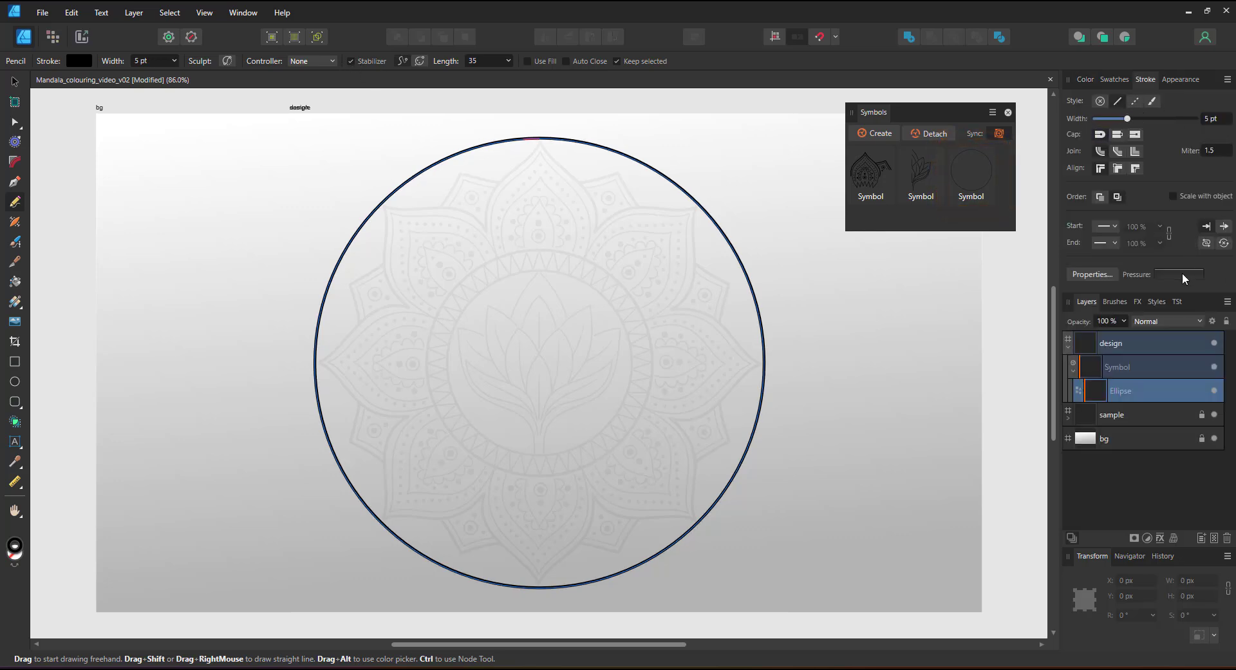
left_click(1180, 274)
left_click(1089, 412)
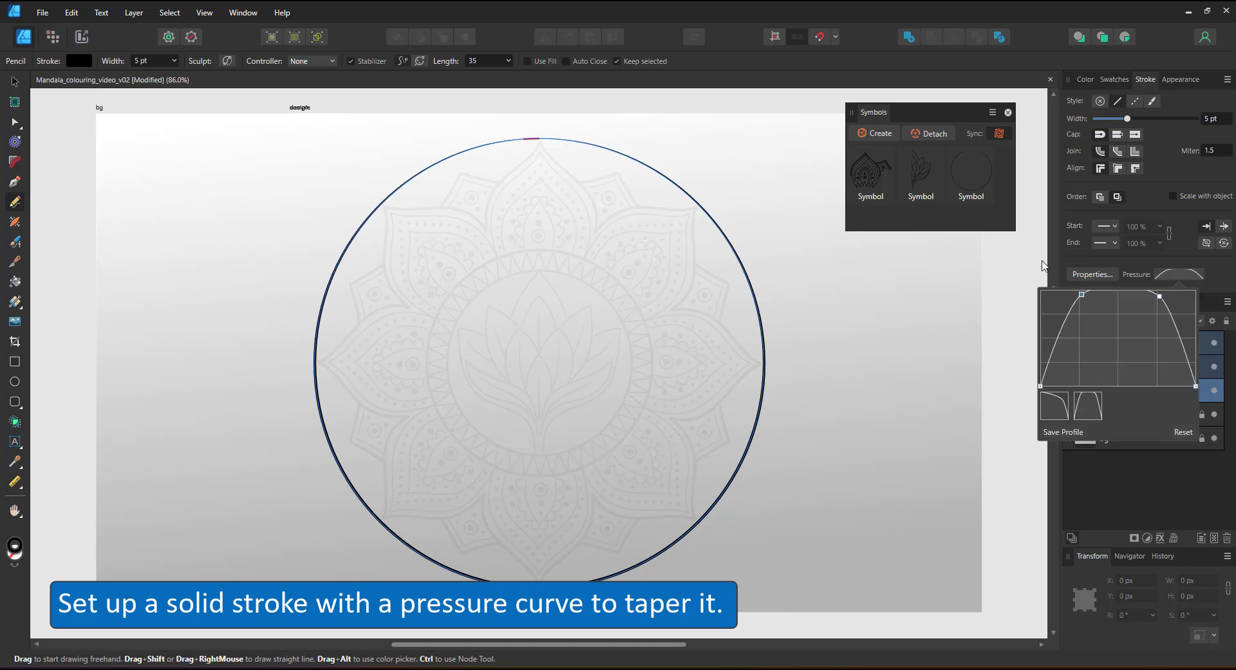
left_click(993, 356)
key("ctrl+z")
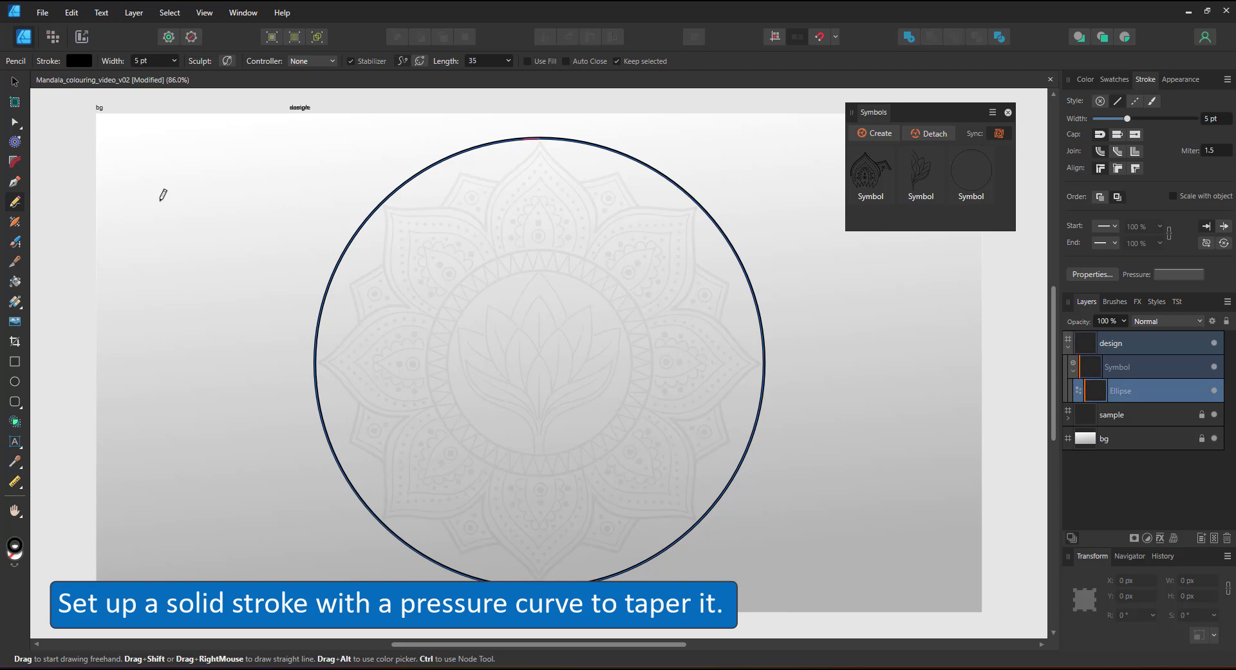
- Trace the outer contour of the mandala's top petal with one stabilized Pencil line on each side, inside the symbol
key("ctrl+plus")
key("ctrl+plus")
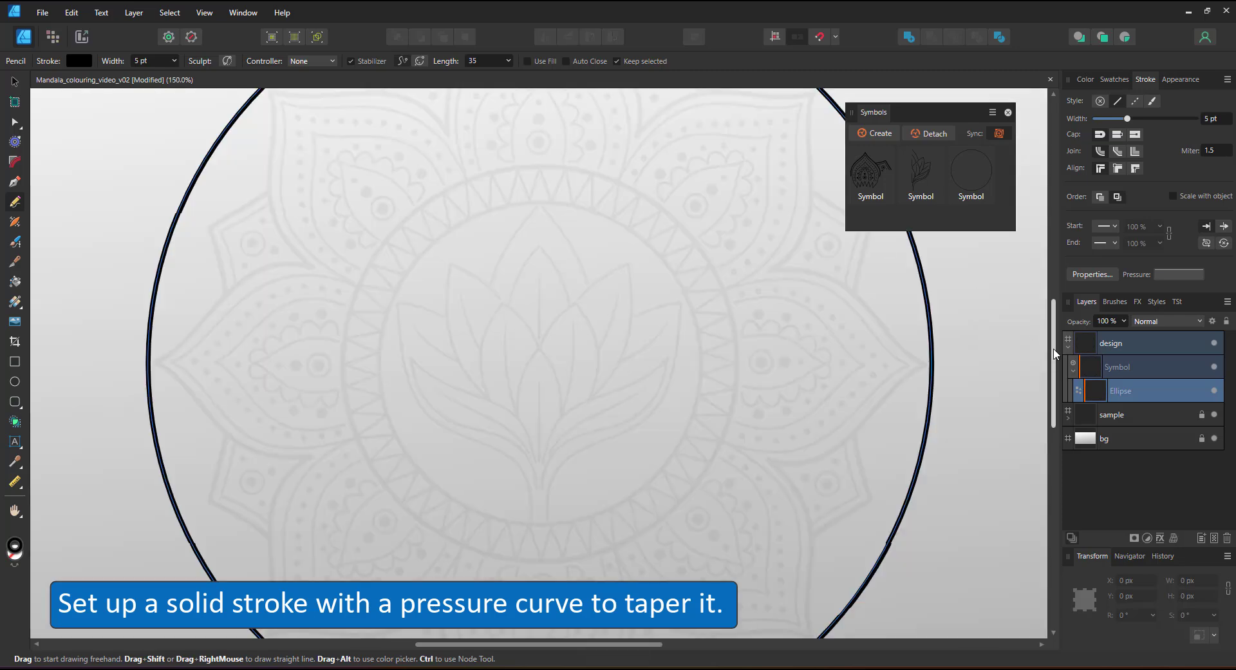
left_click_drag(1054, 335, 1054, 275)
mouse_move(544, 150)
left_mouse_down()
mouse_move(641, 258)
mouse_move(639, 310)
left_mouse_up()
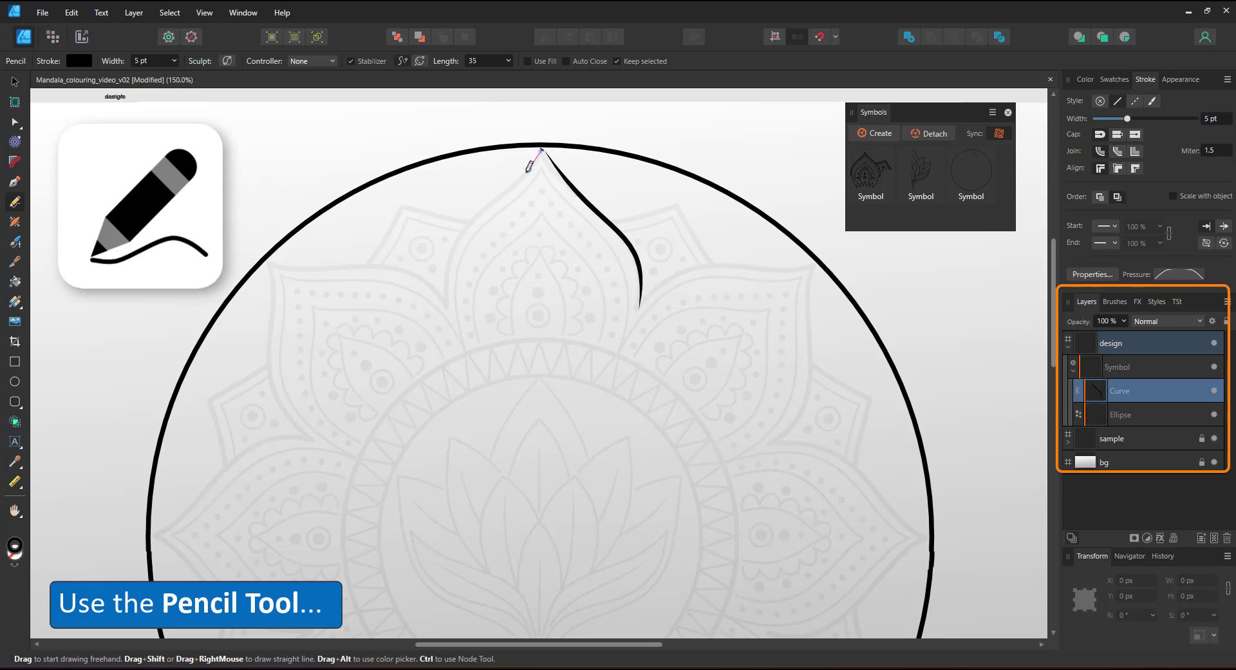
mouse_move(455, 322)
left_mouse_down()
mouse_move(451, 338)
mouse_move(443, 310)
left_mouse_up()
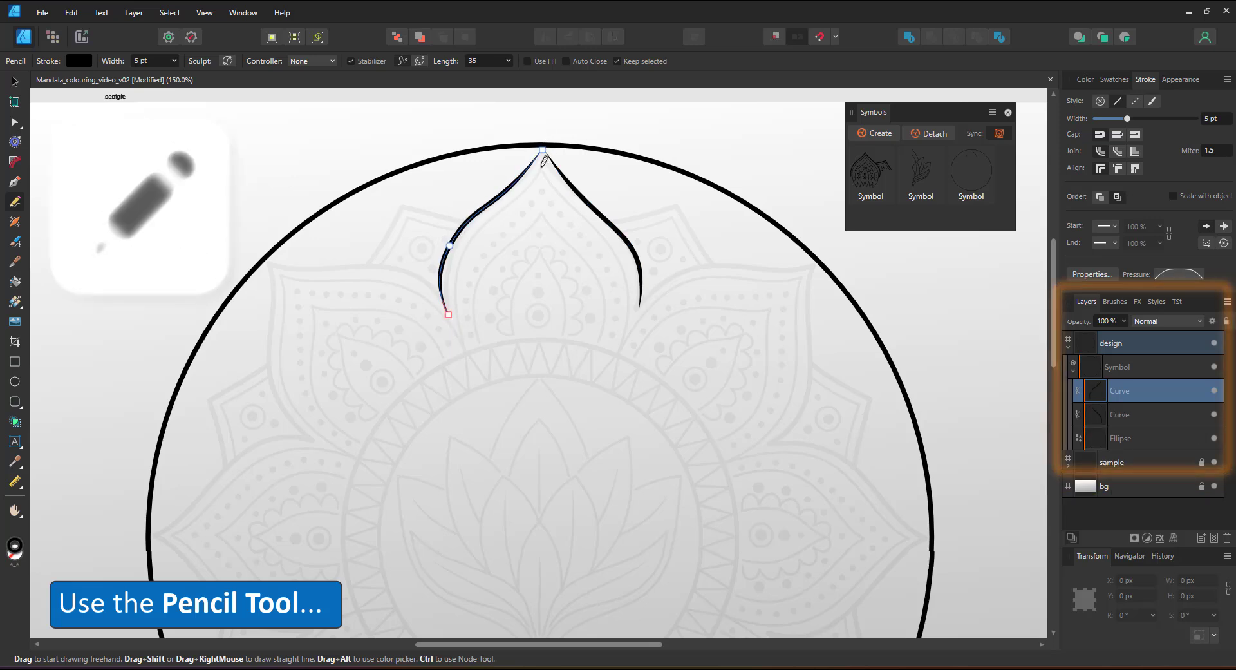
- Trace the middle and inner contours of the top petal with a Pencil line on each side
mouse_move(545, 169)
left_mouse_down()
mouse_move(619, 252)
mouse_move(615, 352)
left_mouse_up()
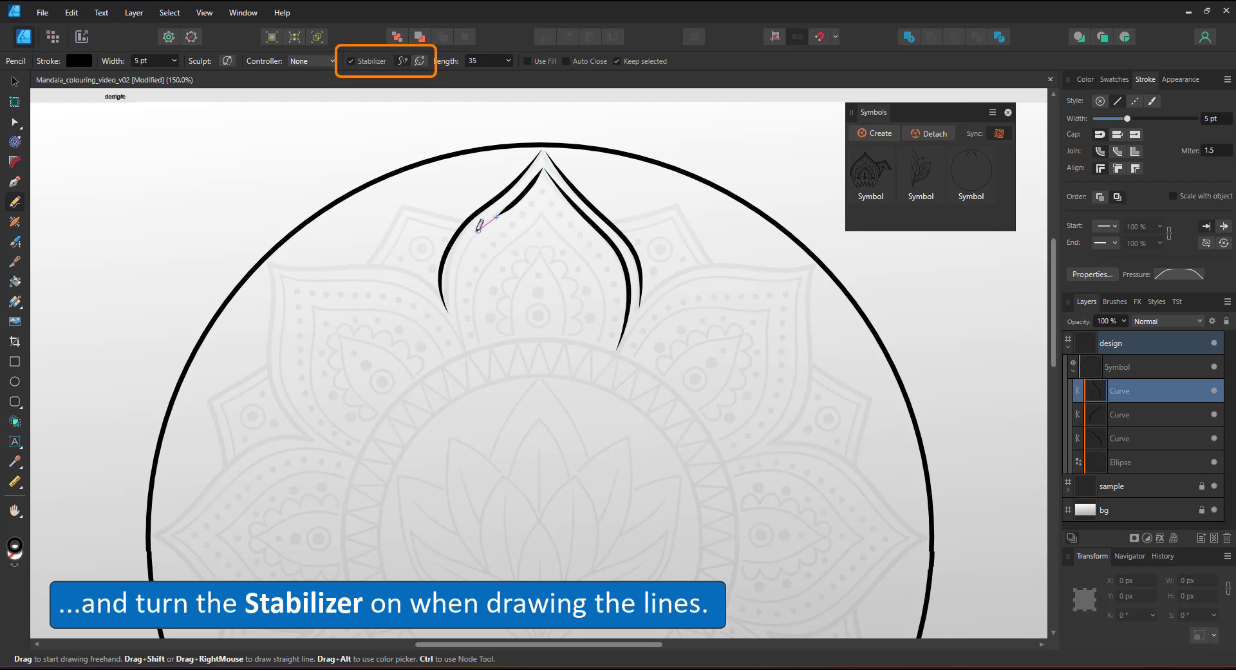
left_click_drag(477, 368, 476, 368)
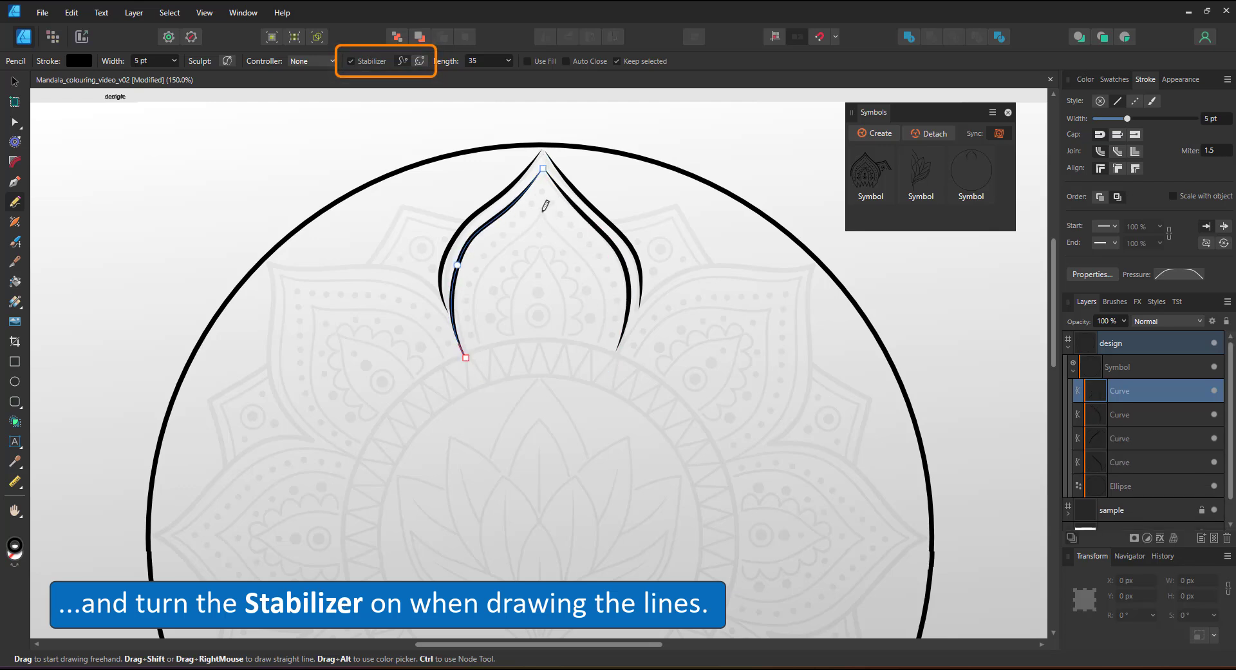
mouse_move(544, 213)
left_mouse_down()
mouse_move(588, 262)
mouse_move(601, 331)
mouse_move(587, 364)
left_mouse_up()
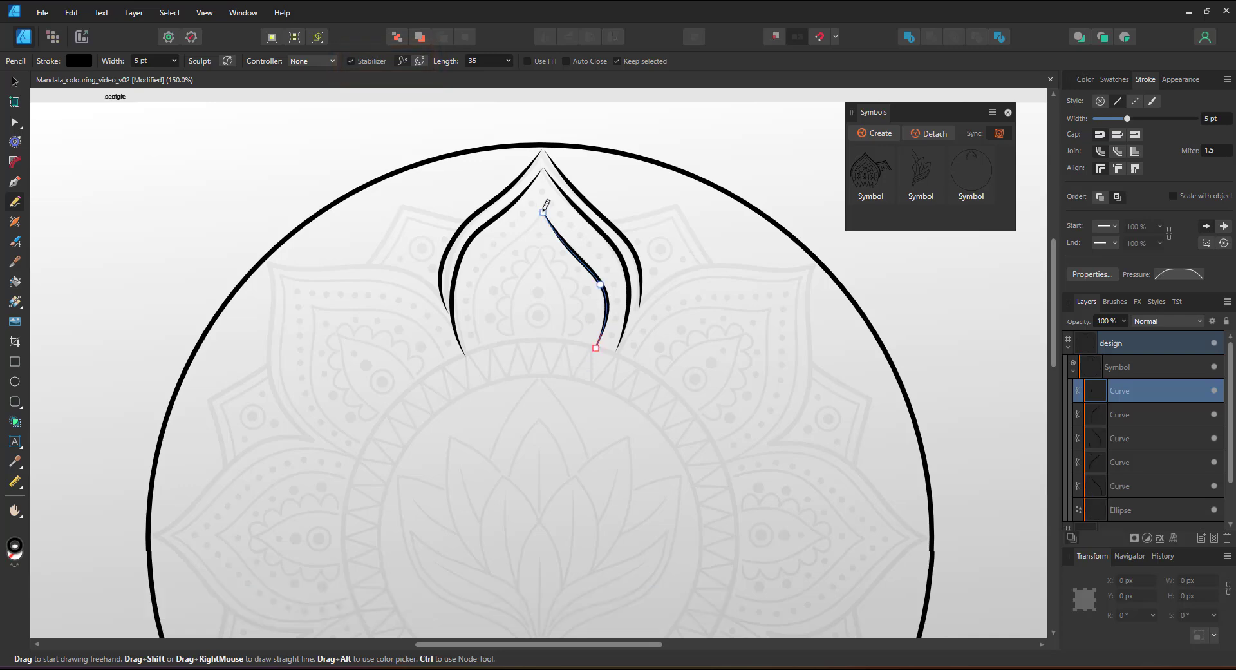
left_click_drag(489, 365, 488, 367)
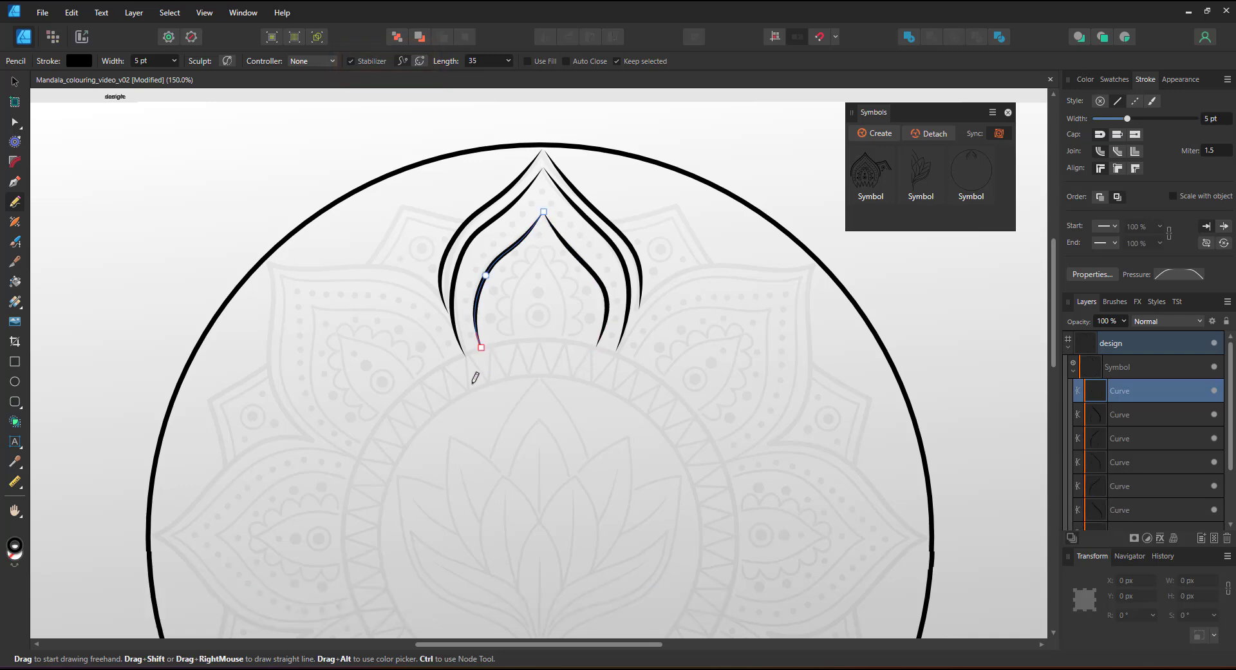
- Adjust the lower end nodes of the top petal's two middle contour lines with the Node tool
key("a")
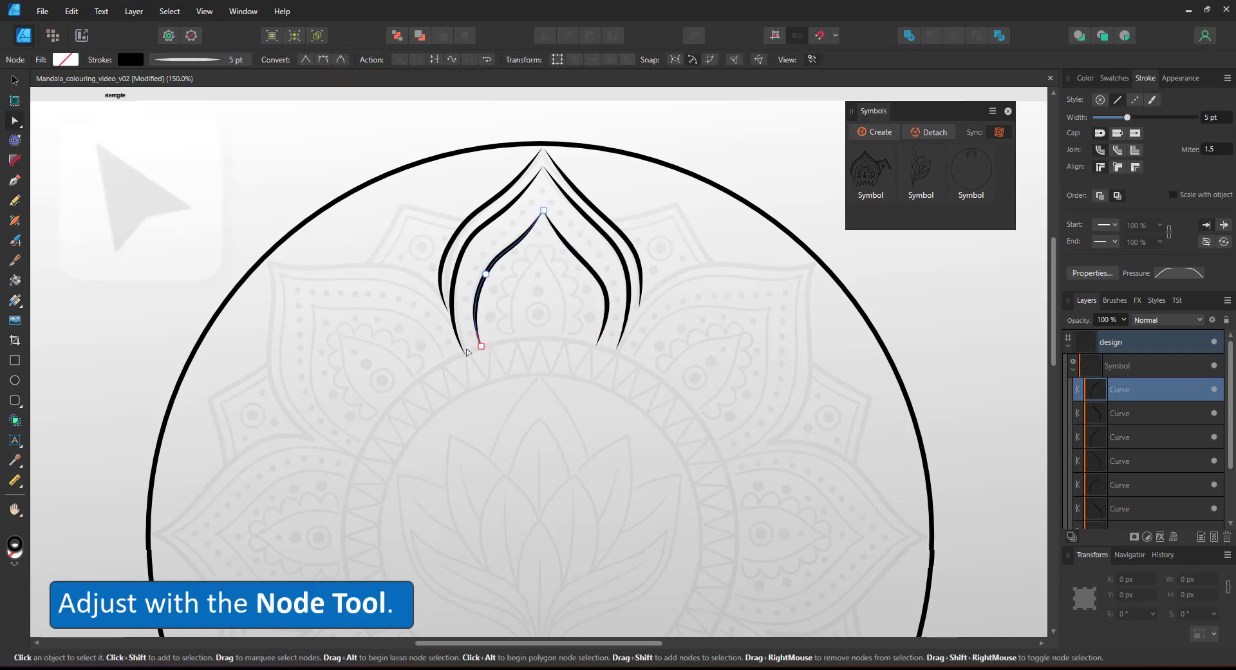
left_click(463, 350)
left_click_drag(466, 356, 469, 356)
left_click(614, 349)
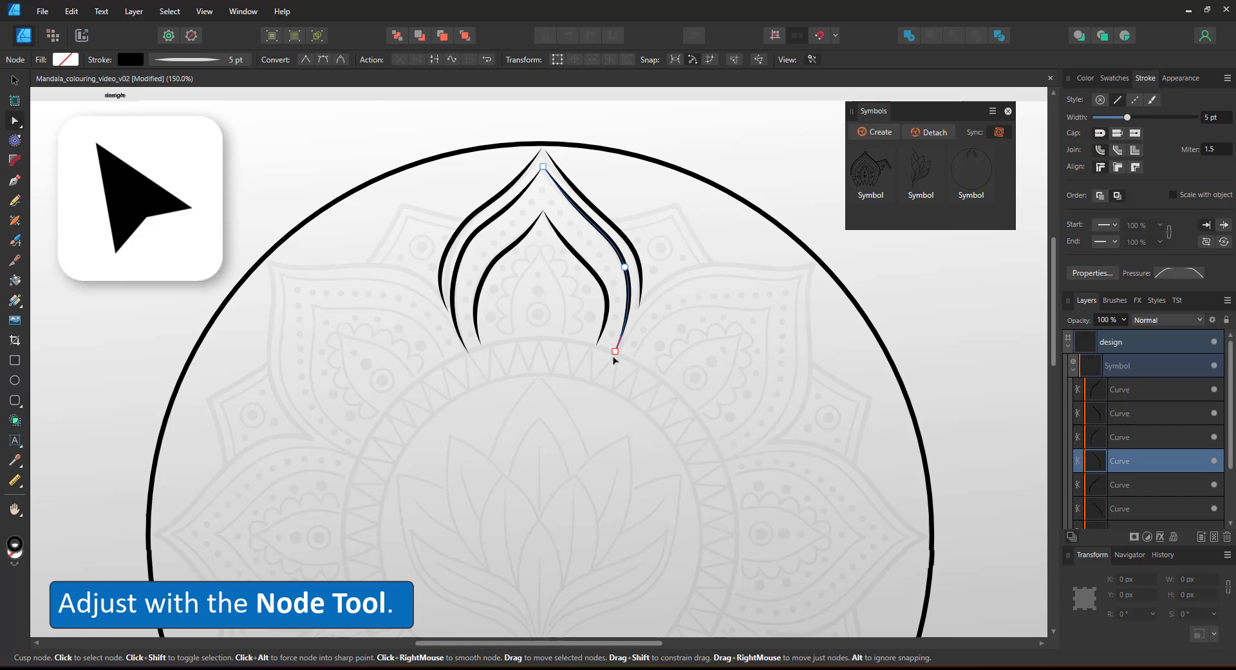
- Make the symbol's ellipse invisible by setting its opacity to 0%, and clear the selection
left_click(19, 86)
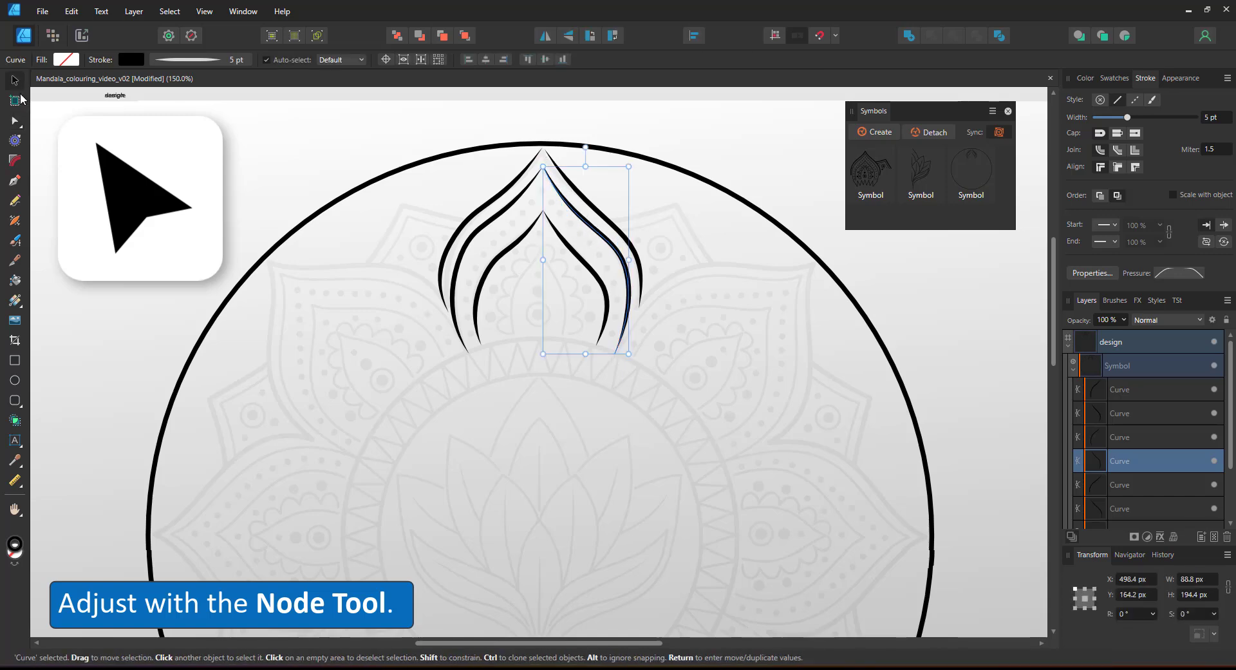
left_click(1129, 389)
scroll(1216, 483, "down", 2)
left_click(1203, 486)
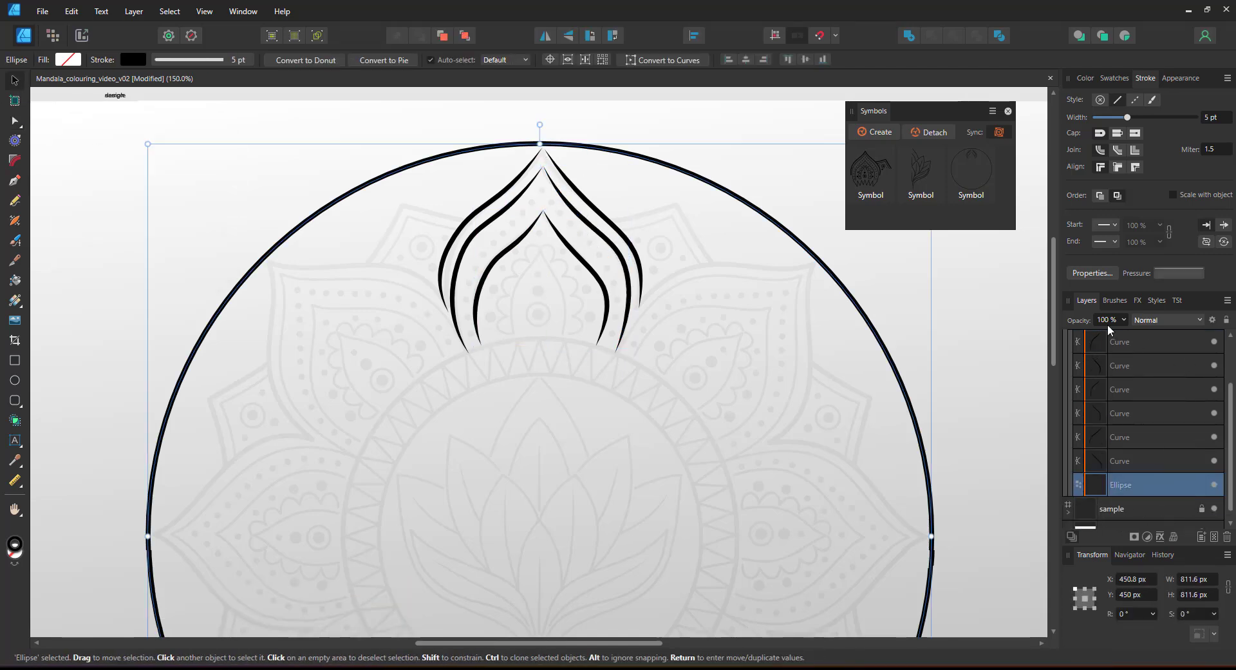
type("0")
key("Return")
key("ctrl+d")
- Duplicate the petal symbol seven times around the center with a 45° rotation between copies to complete the ring
scroll(1123, 358, "up", 2)
left_click(1123, 359)
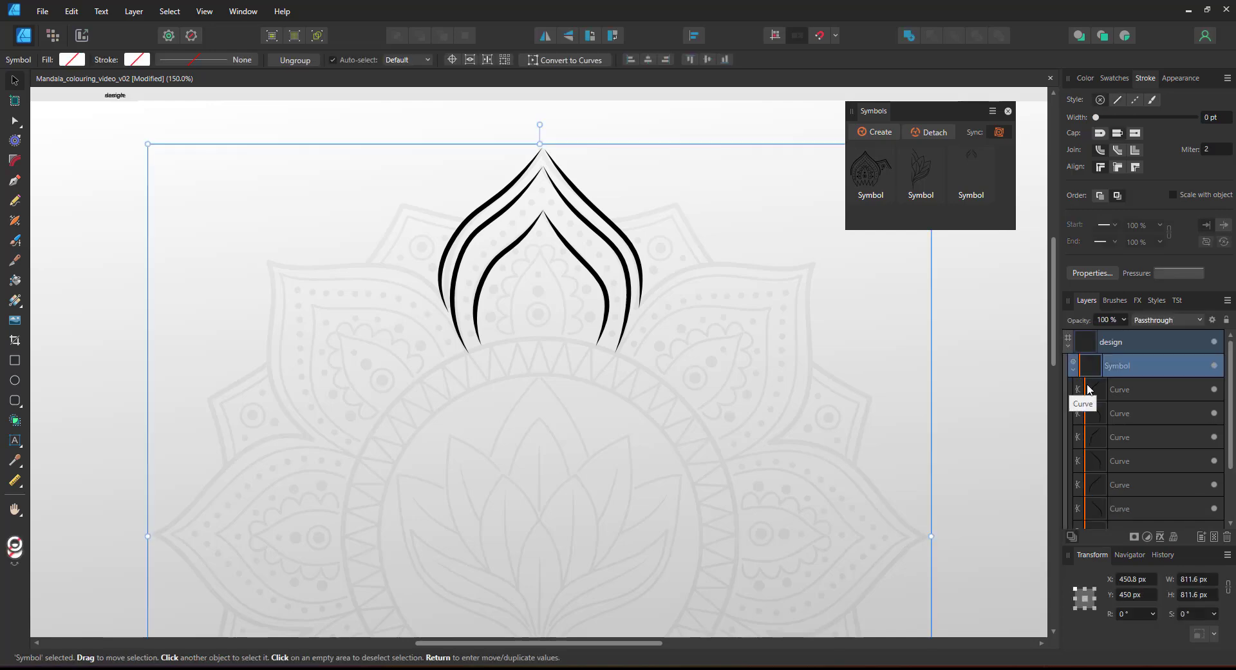
key("ctrl+0")
key("ctrl+j")
left_click_drag(539, 117, 696, 191)
key("ctrl+j")
key("ctrl+j")
key("ctrl+j")
key("ctrl+j")
key("ctrl+j")
key("ctrl+j")
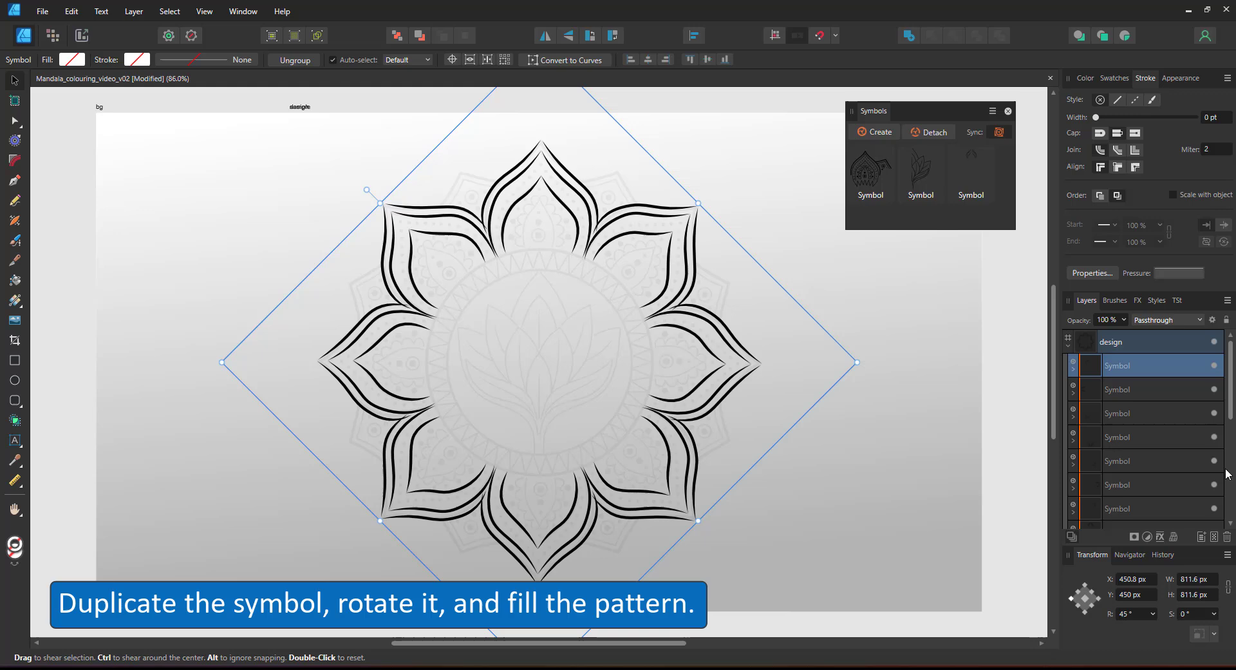
- Group the rotated symbol copies apart from the upright original and lock the group
left_click_drag(1231, 414, 1231, 449)
left_click(1152, 385, "shift")
key("ctrl+g")
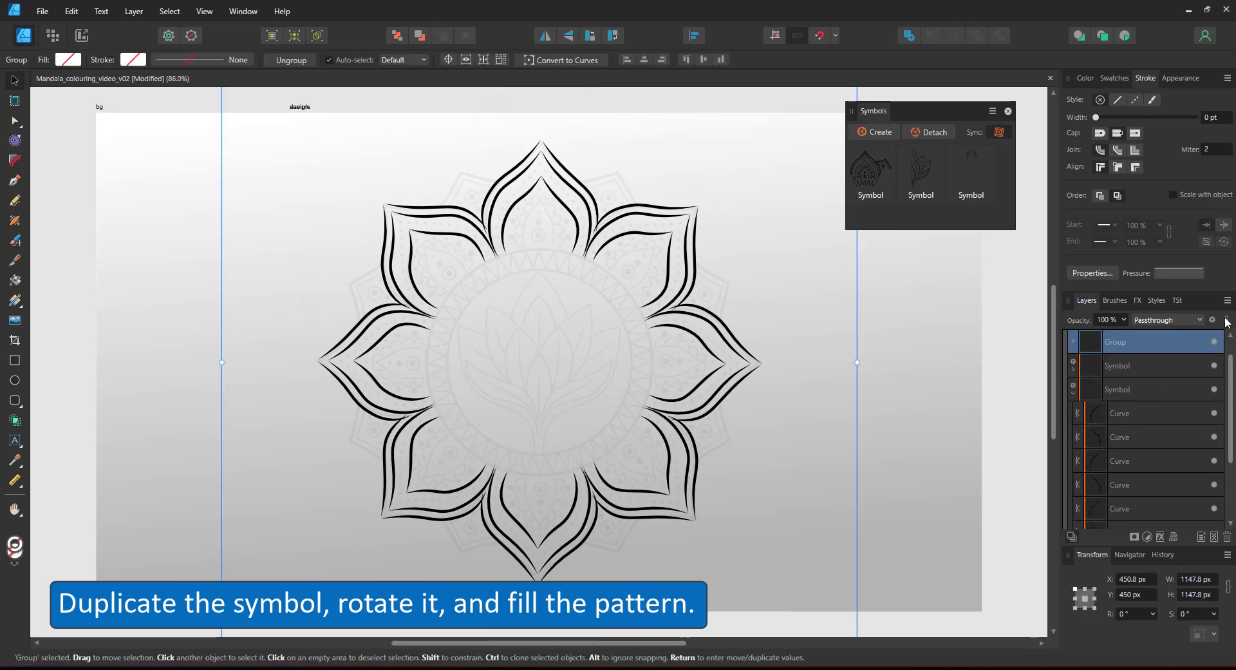
left_click(1226, 320)
left_click(1182, 372)
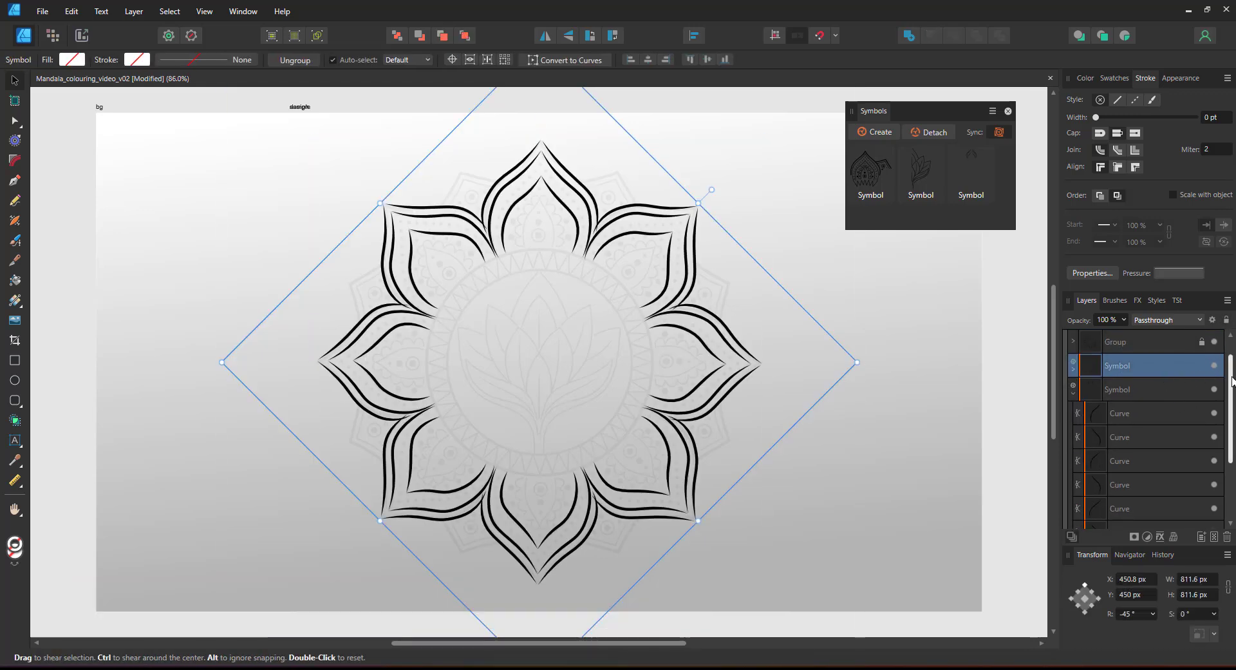
scroll(1185, 380, "up", 1)
- In the upright original symbol, move the lower end nodes of both outer contour lines to meet the neighboring petals
left_click(1190, 392)
key("ctrl+1")
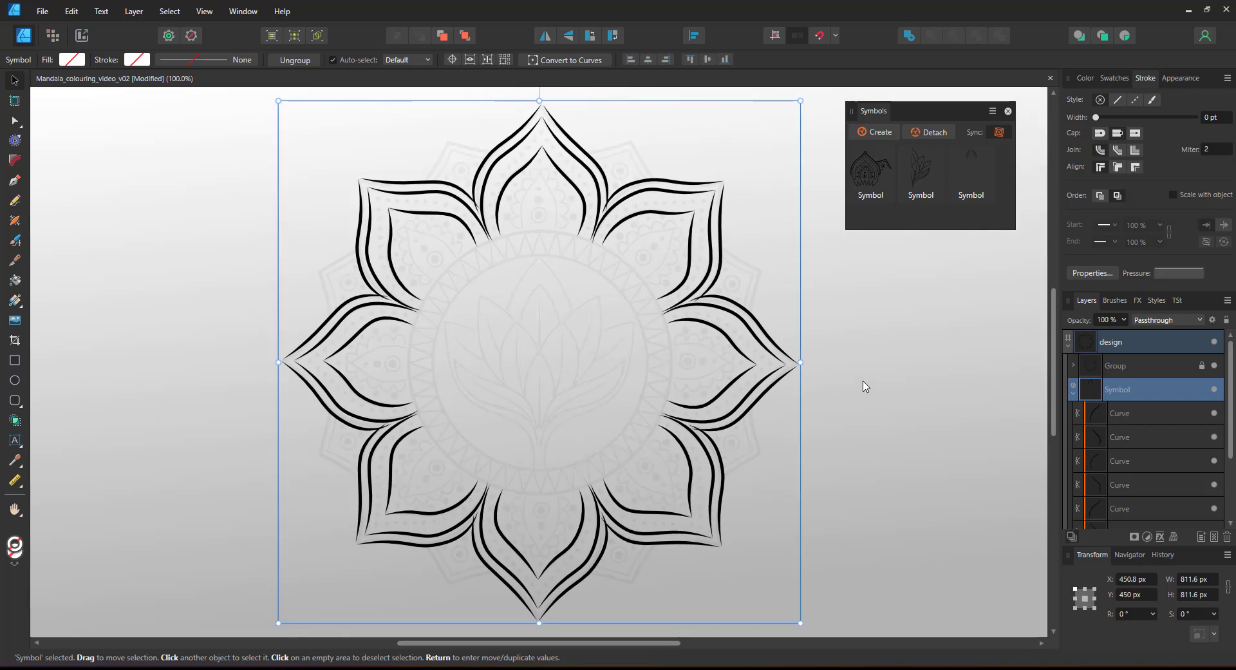
key("ctrl+2")
key("a")
left_click(670, 282)
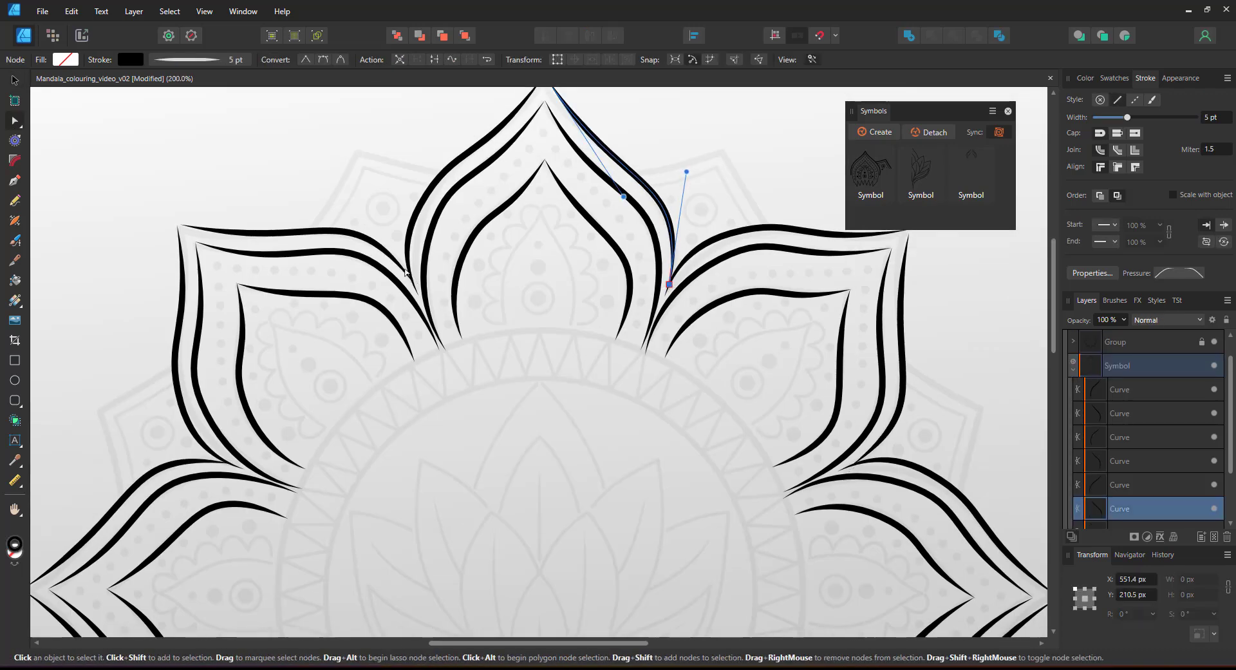
left_click(413, 281)
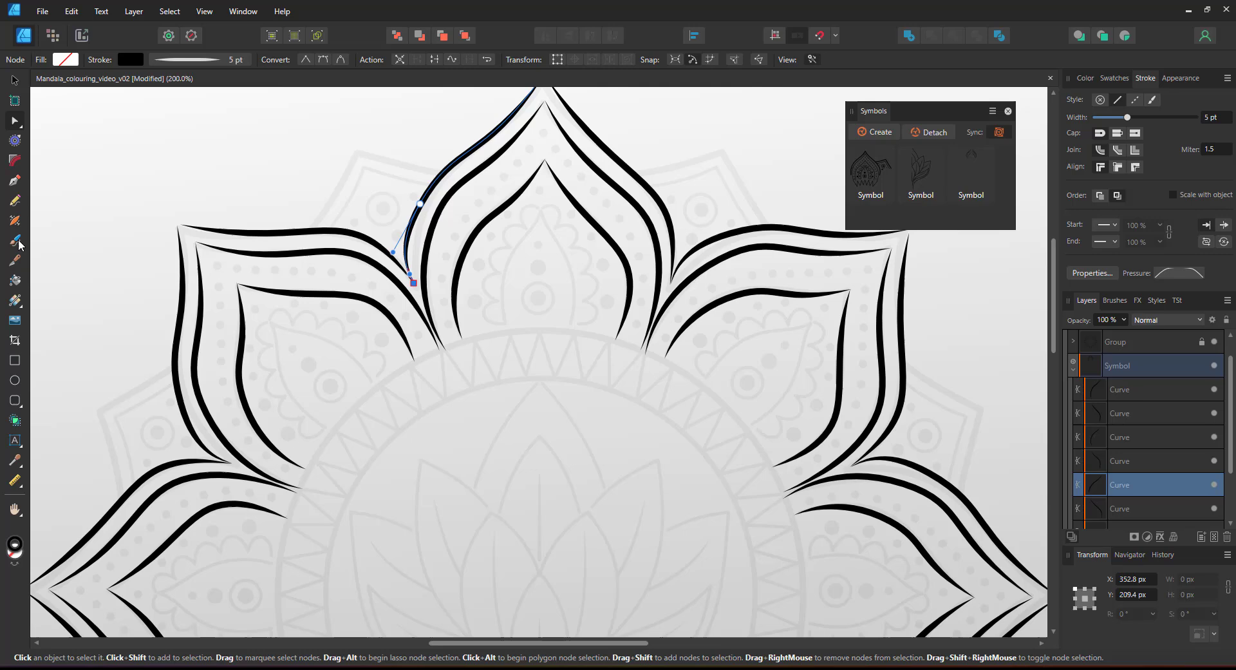
- Trace the pointed outer contour of the small petal between the top and upper-right petals with the Pencil tool
left_click(15, 201)
mouse_move(635, 169)
left_mouse_down()
mouse_move(740, 135)
mouse_move(741, 190)
mouse_move(787, 233)
mouse_move(733, 166)
mouse_move(746, 240)
left_mouse_up()
key("ctrl+z")
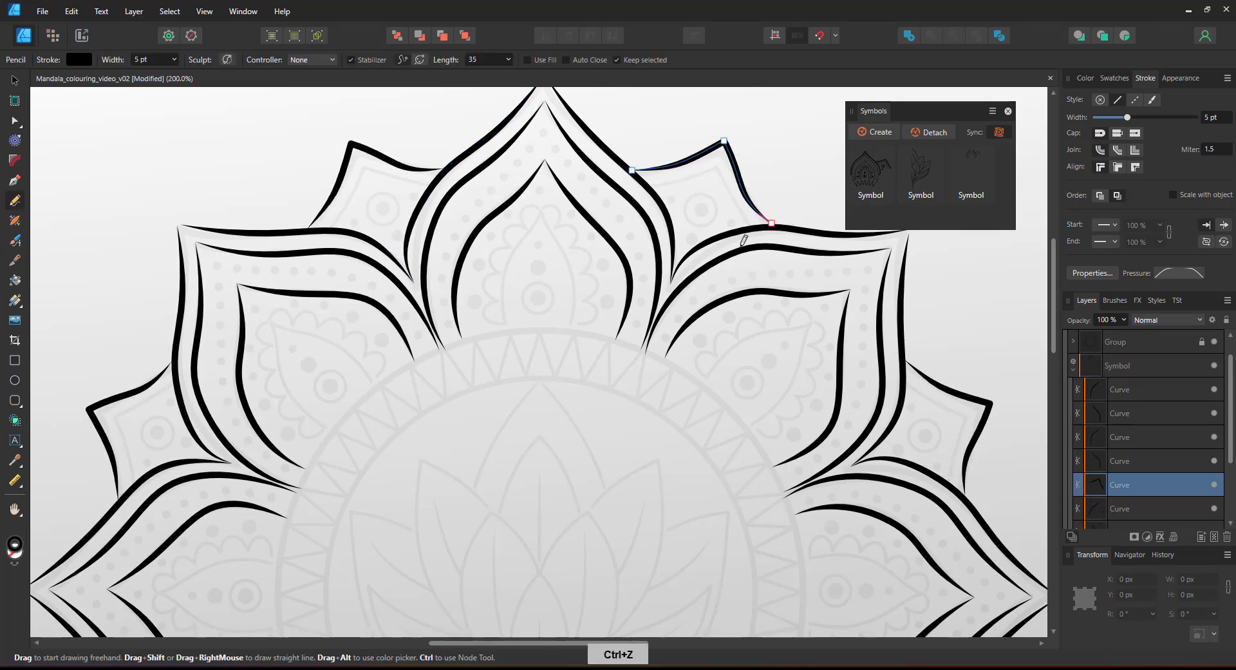
- Set the stroke width to 2.5 pt and trace the inner contour of the small petal, redrawing it as needed
left_click(1214, 118)
key("Return")
mouse_move(651, 187)
left_mouse_down()
mouse_move(727, 158)
mouse_move(715, 162)
mouse_move(763, 234)
left_mouse_up()
key("ctrl+z")
key("ctrl+z")
mouse_move(650, 187)
left_mouse_down()
mouse_move(728, 175)
mouse_move(771, 228)
left_mouse_up()
- Set the stroke width of the small petal's outer contour to 5 pt
left_click(15, 80)
left_click(725, 144)
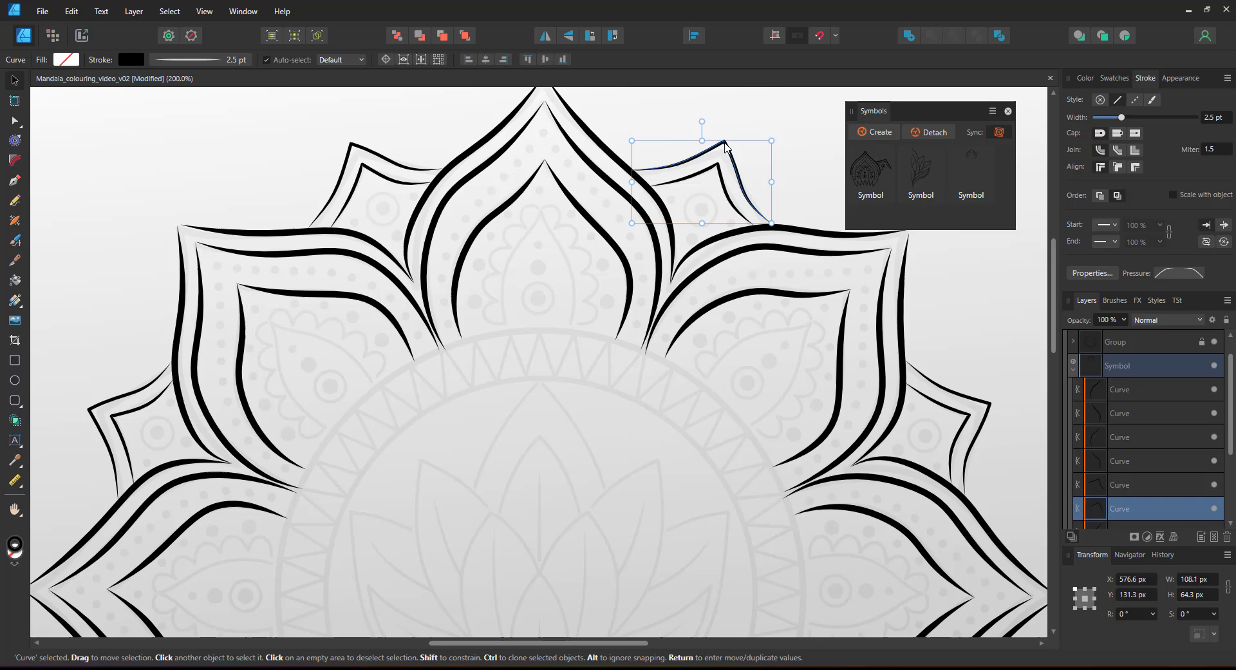
type("5")
key("Return")
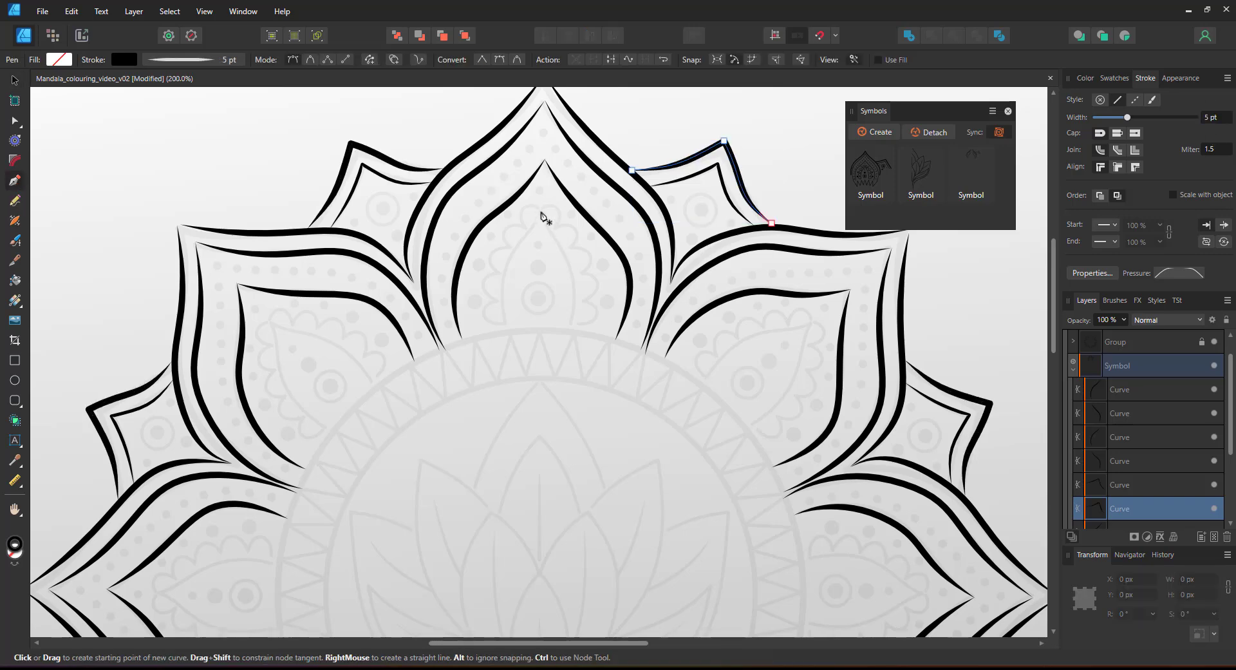
- Trace the right side of the teardrop inside the top petal with the Pencil tool and set its stroke width to 2.5 pt
left_click(16, 201)
mouse_move(552, 235)
left_mouse_down()
mouse_move(581, 289)
mouse_move(573, 331)
left_mouse_up()
left_click(1211, 118)
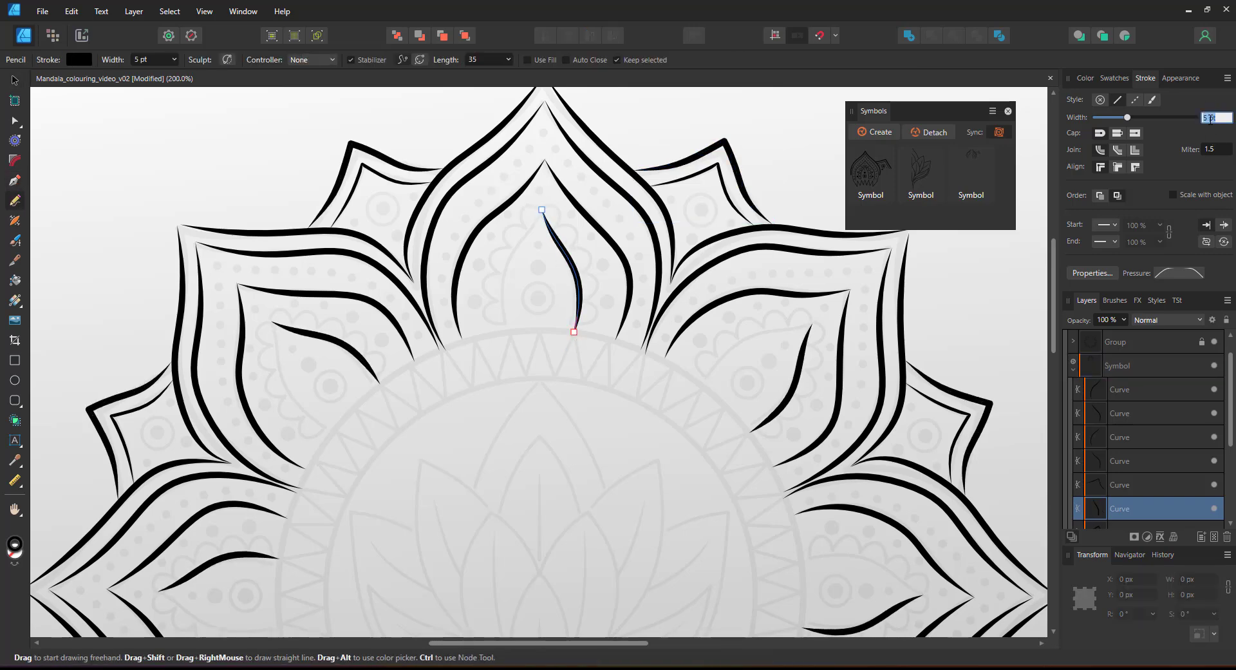
type("2.5")
key("Return")
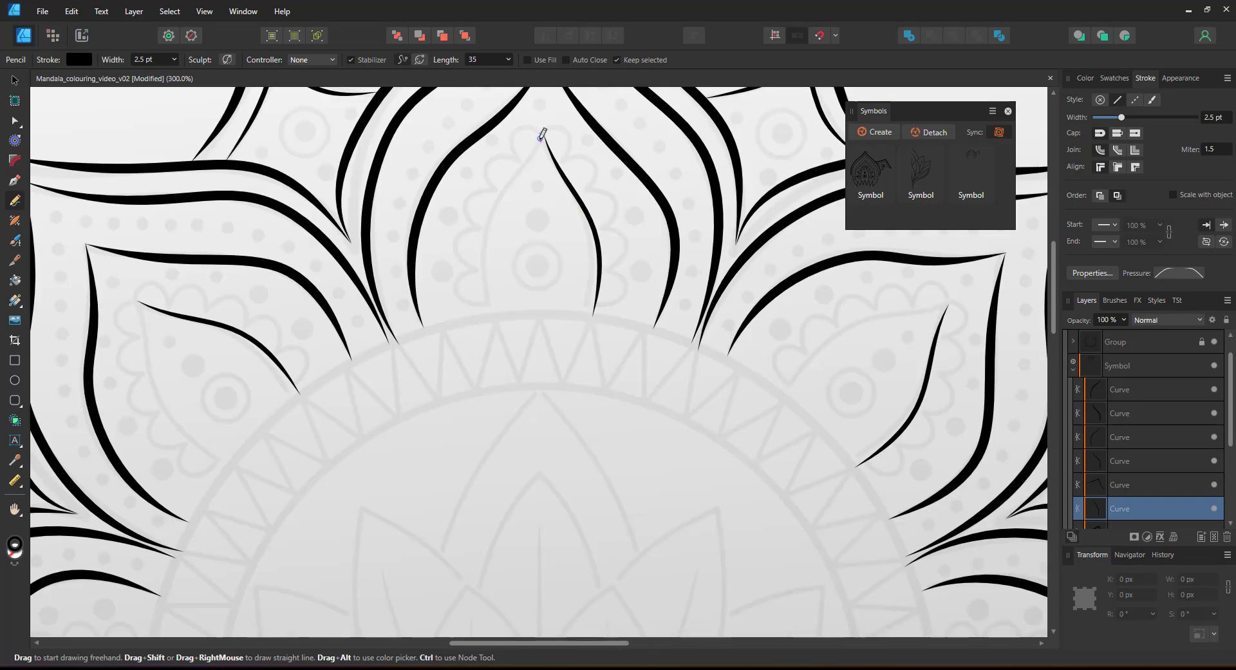
- Trace the left side of the teardrop in the top petal and the scalloped arcs along both of its sides
left_click_drag(540, 210, 506, 332)
scroll(538, 97, "up", 1)
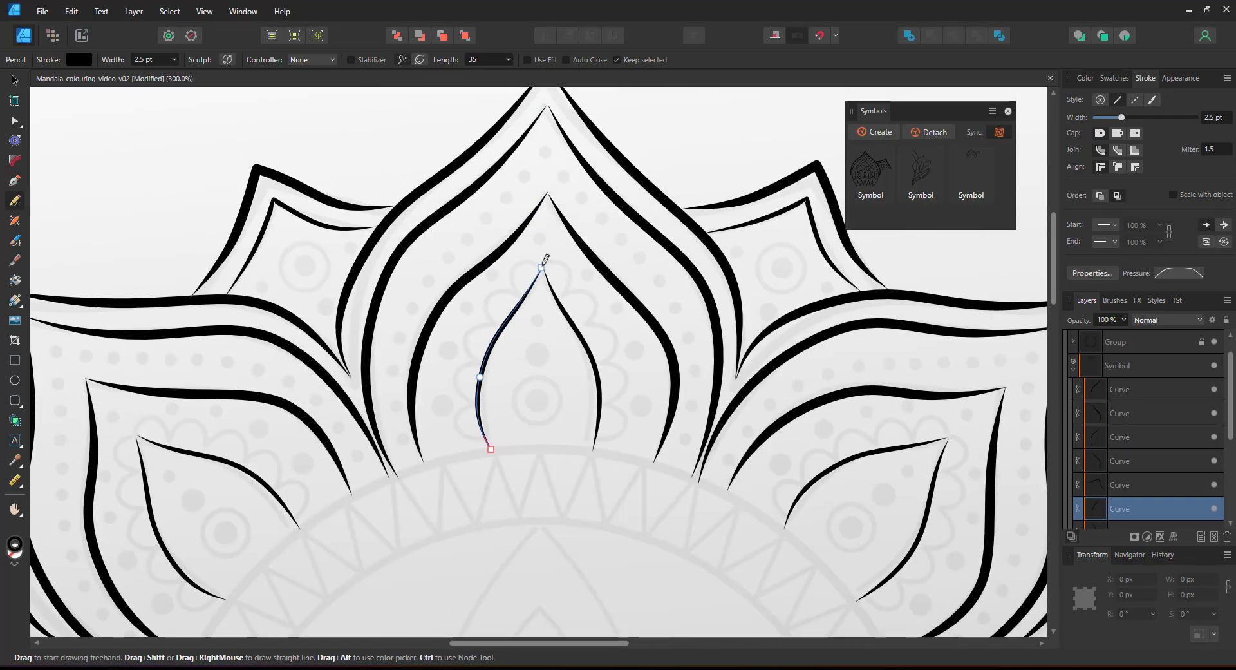
mouse_move(541, 265)
left_mouse_down()
mouse_move(573, 284)
mouse_move(615, 354)
mouse_move(623, 405)
mouse_move(595, 444)
left_mouse_up()
mouse_move(487, 442)
left_mouse_down()
mouse_move(461, 375)
mouse_move(496, 321)
mouse_move(487, 303)
mouse_move(545, 264)
left_mouse_up()
- Draw the zigzag of straight segments between the two circle guides below the top petal with the Pen tool
key("p")
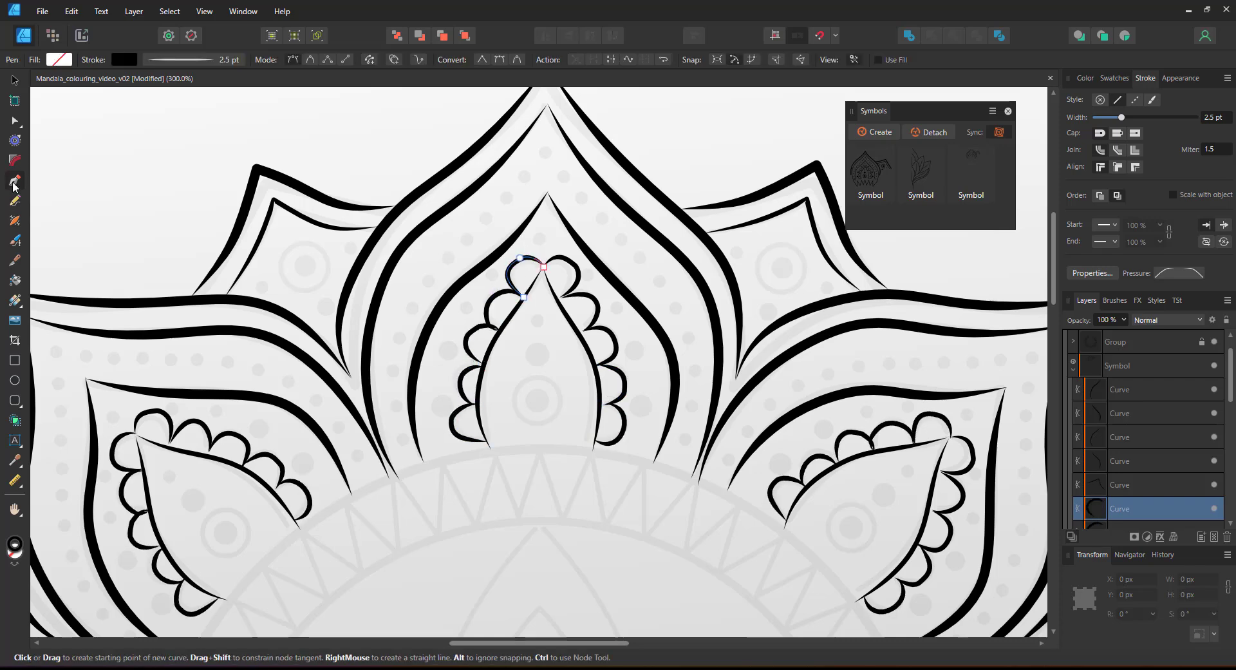
left_click(399, 479)
left_click(437, 536)
left_click(442, 463)
left_click(477, 528)
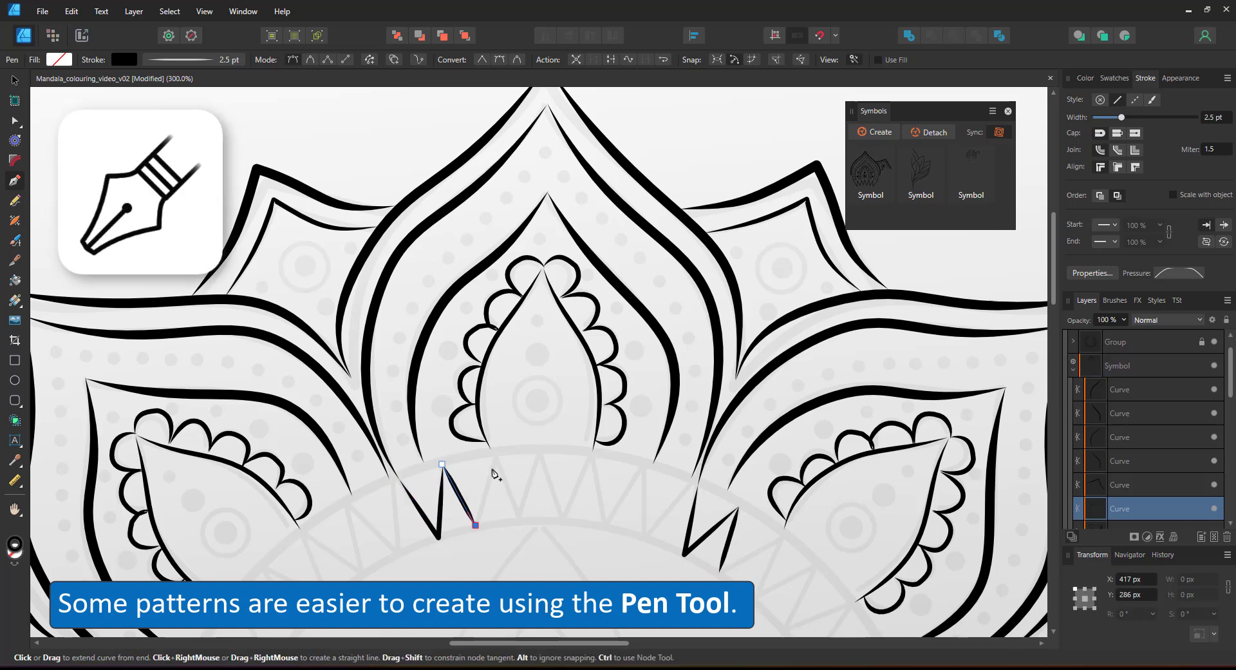
left_click(495, 459)
left_click(522, 520)
left_click(540, 452)
left_click(563, 521)
left_click(592, 454)
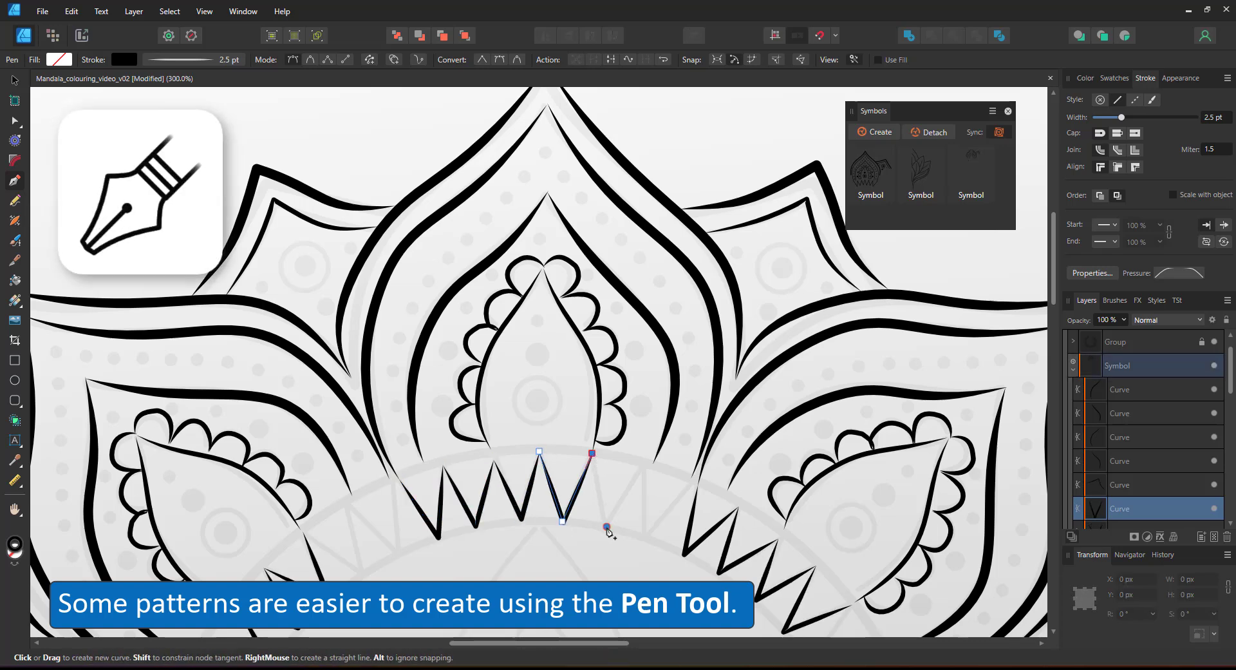
left_click(609, 528)
left_click(643, 462)
left_click(646, 539)
left_click(693, 481)
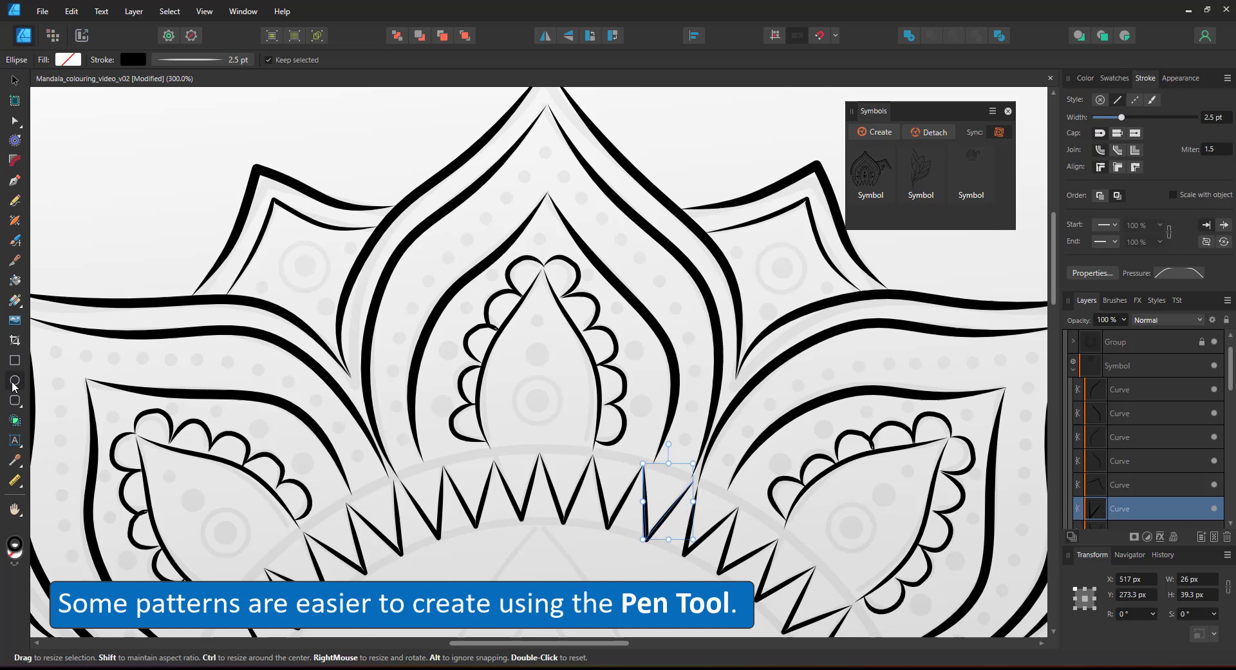
- Draw a circle about 23 px across with a black outline in the lower part of the top petal's teardrop
left_click_drag(516, 378, 561, 422)
left_click(1074, 121)
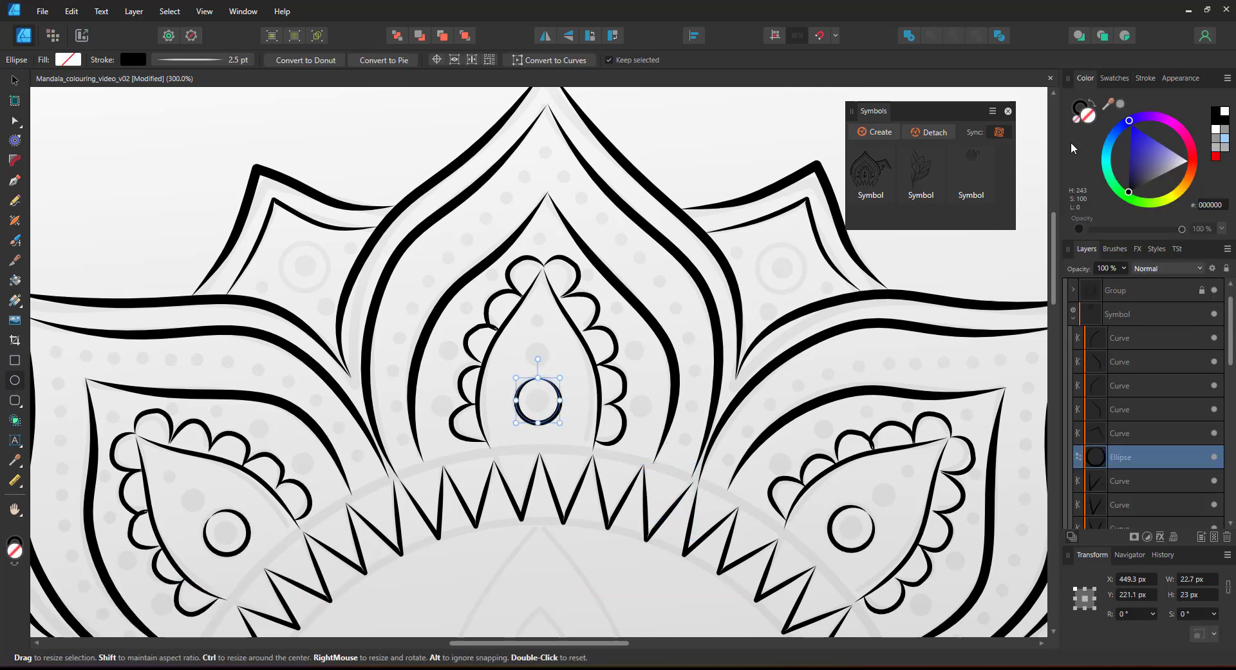
left_click(14, 200)
mouse_move(548, 147)
left_mouse_down()
mouse_move(693, 345)
mouse_move(673, 477)
left_mouse_up()
left_click(14, 121)
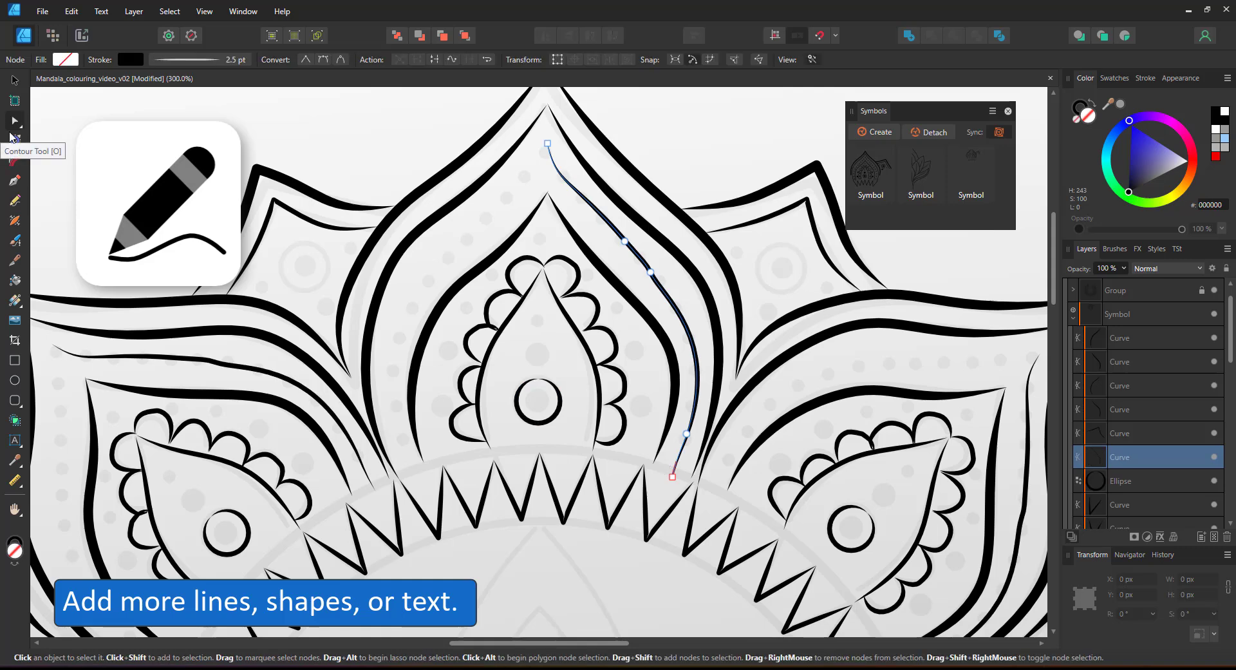
key("ctrl+z")
- Trace a thin contour line down the right half of the top petal and place a horizontally mirrored copy on the left half
left_click(14, 200)
mouse_move(547, 144)
left_mouse_down()
mouse_move(658, 266)
mouse_move(701, 338)
mouse_move(673, 469)
left_mouse_up()
key("v")
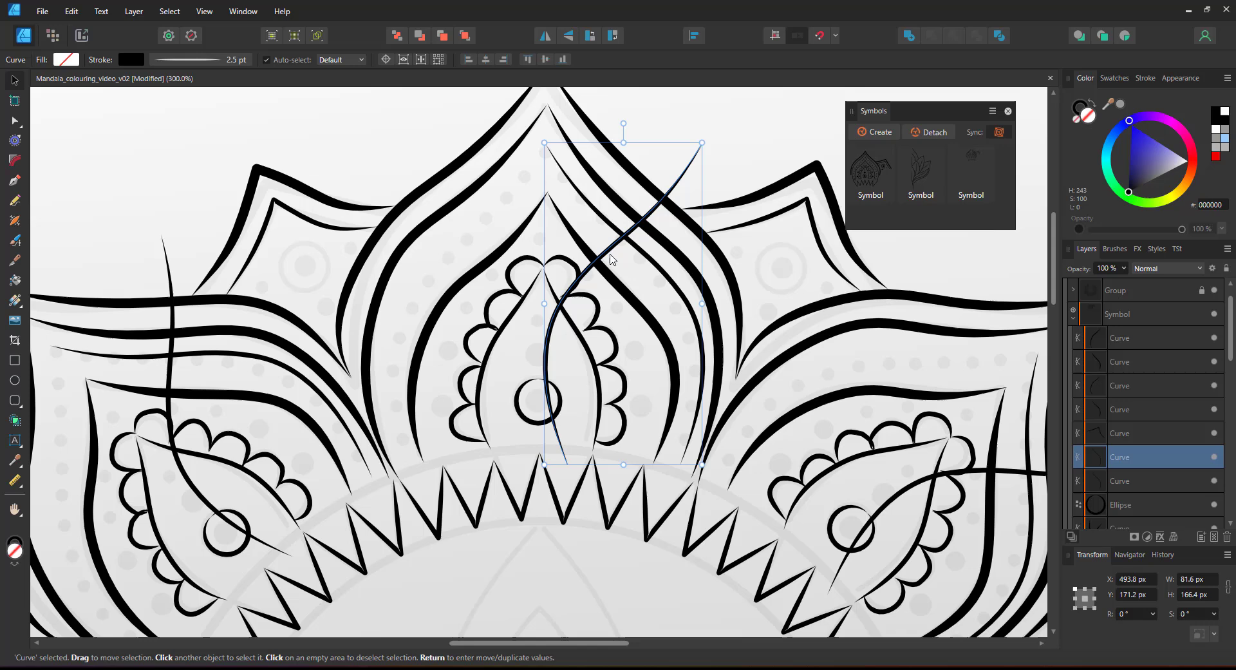
left_click_drag(611, 259, 461, 269)
- Add a smaller centered circle inside the teardrop's circle and place a copy of the pair, rotated to -25.5°, in the upper-right small petal
left_click(15, 380)
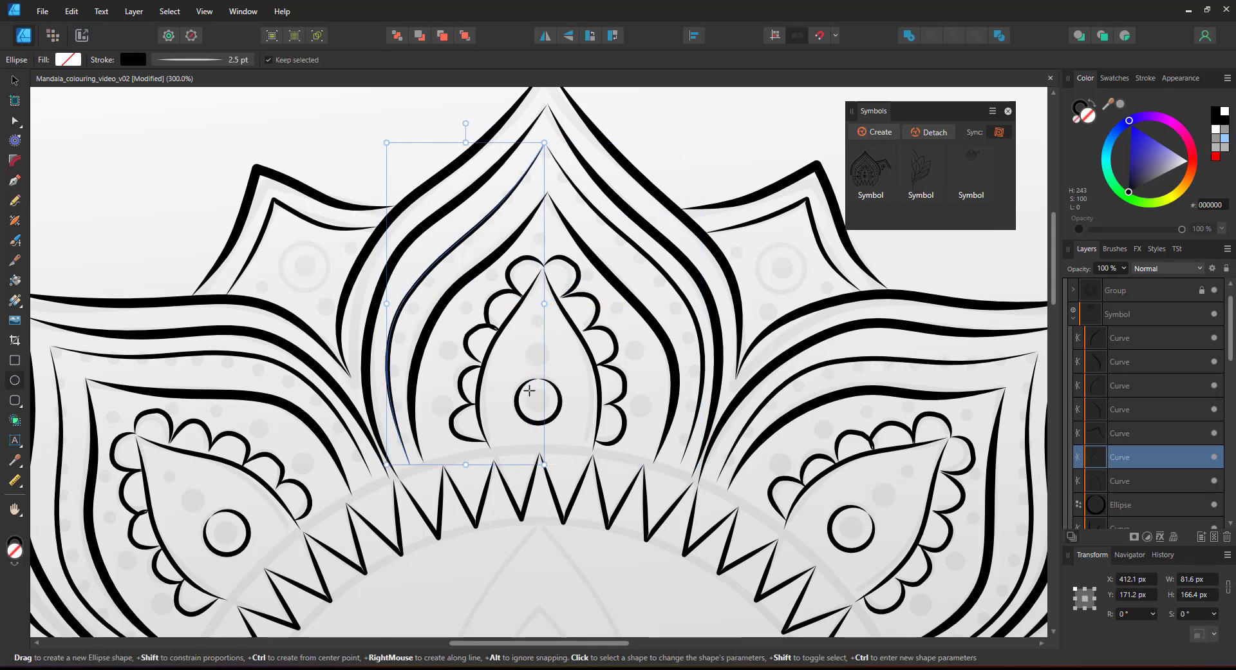
mouse_move(530, 390)
left_mouse_down()
mouse_move(551, 412)
mouse_move(788, 269)
left_mouse_up()
key("v")
left_click(557, 414, "shift")
left_click(427, 60)
left_click_drag(782, 222, 799, 226)
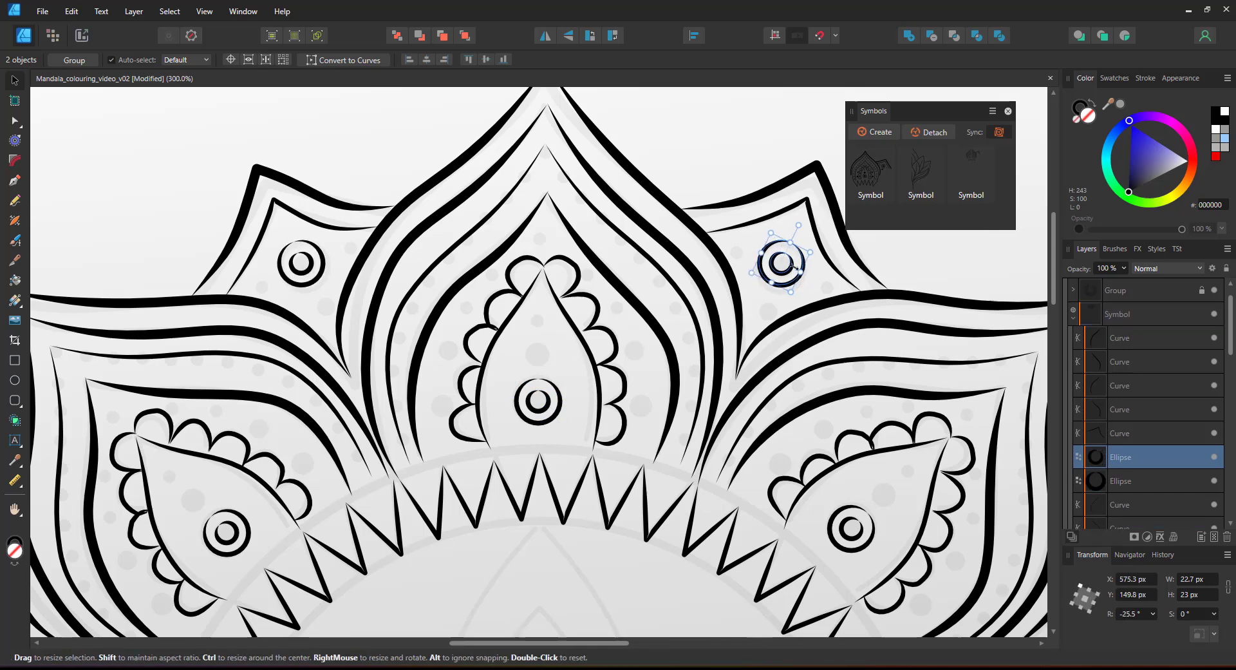
- Place solid black dots of graduated size along the right side of the scalloped teardrop and one above its tip
mouse_move(778, 284)
left_mouse_down()
mouse_move(642, 416)
mouse_move(638, 355)
left_mouse_up()
left_click(780, 282)
key("shift+x")
left_click_drag(652, 348, 552, 234)
left_click(600, 283)
left_click(598, 282)
mouse_move(601, 279)
left_mouse_down()
mouse_move(591, 277)
mouse_move(601, 276)
left_mouse_up()
key("ctrl+z")
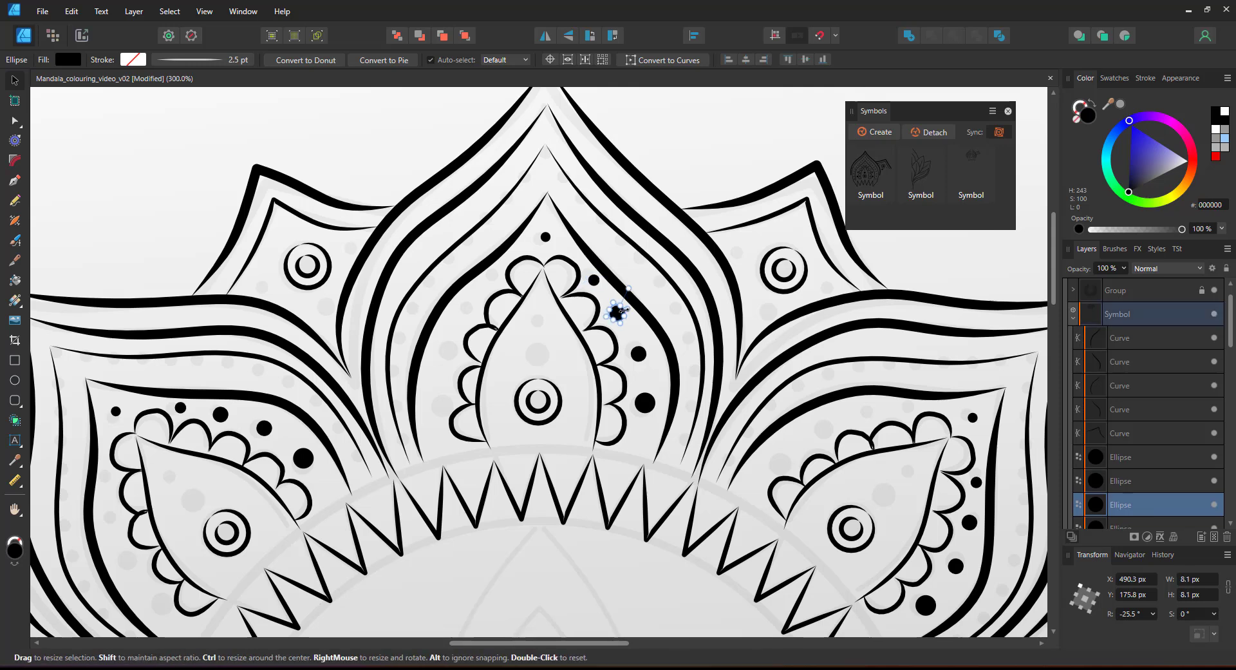
- Duplicate the four dots beside the teardrop, flip the copy horizontally and move it to the teardrop's left side
left_click(619, 313, "shift")
left_click(641, 360, "shift")
left_click(645, 402, "shift")
key("ctrl+j")
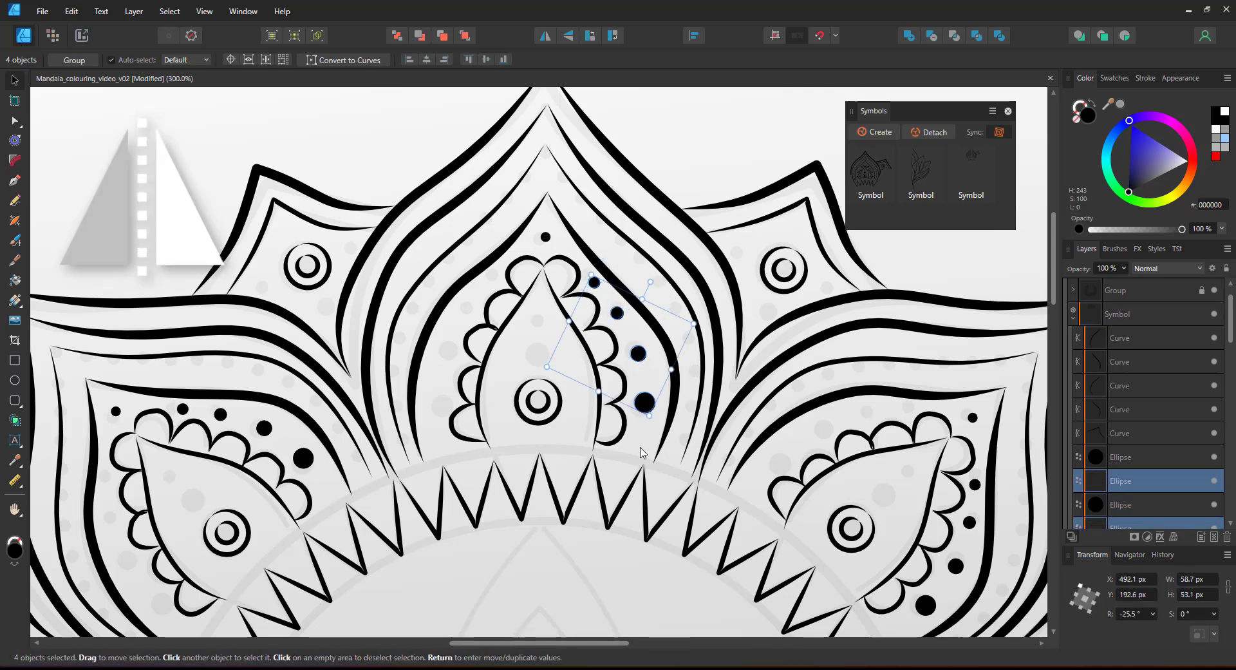
key("shift+h")
left_click_drag(600, 404, 440, 403)
- Copy black dots around the concentric circles in the upper-right small petal and delete the stray dot between the top petal's contour lines
left_click_drag(606, 354, 743, 247)
left_click_drag(599, 403, 763, 310)
left_click_drag(628, 314, 827, 282)
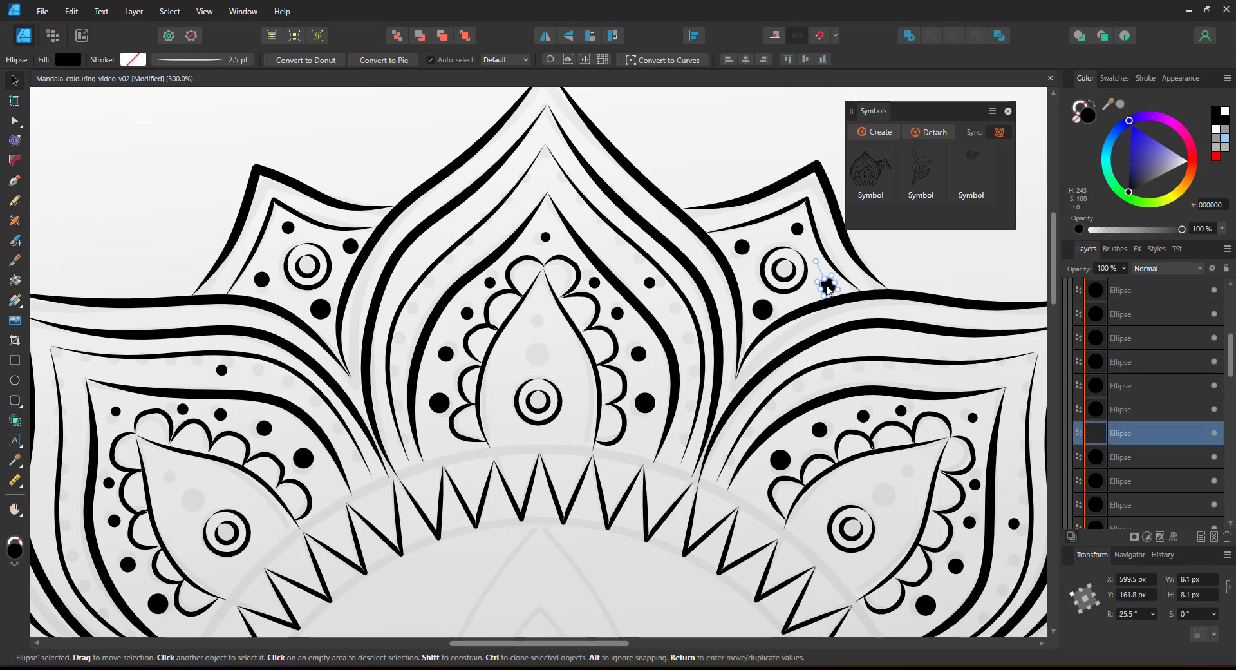
left_click(649, 284)
key("Delete")
key("ctrl+0")
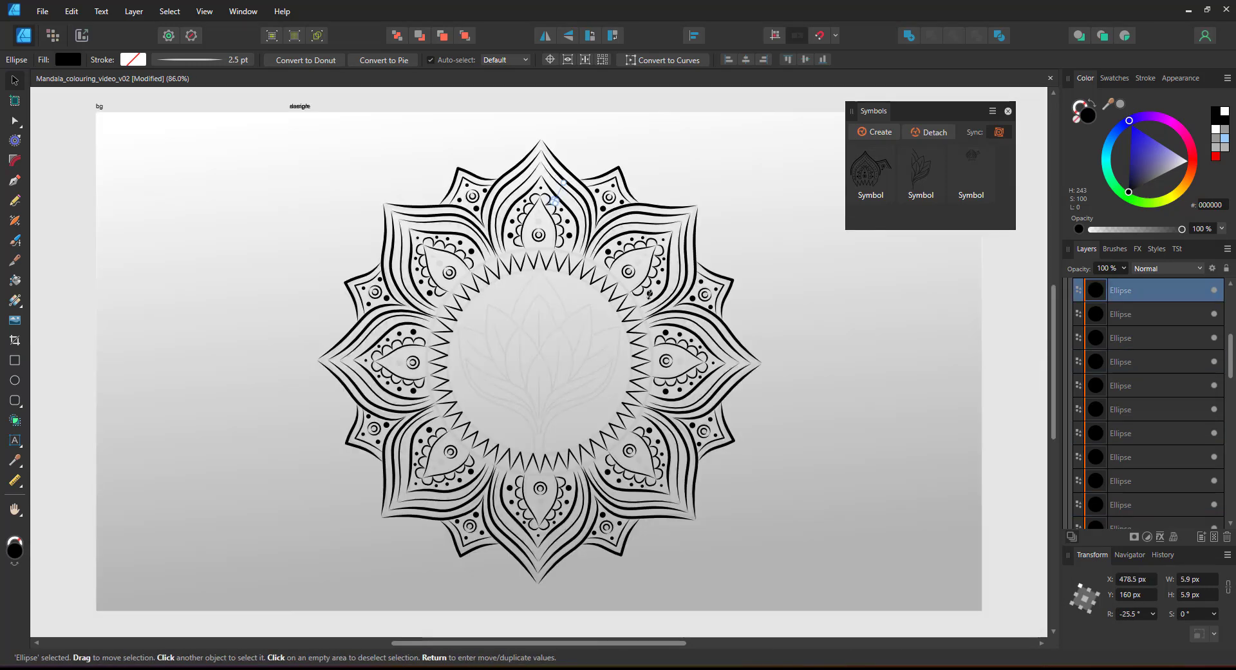
- Collapse the petal symbol's contents and select the locked group above it so that new lines are created outside the symbol
scroll(1112, 322, "up", 5)
left_click(1074, 342)
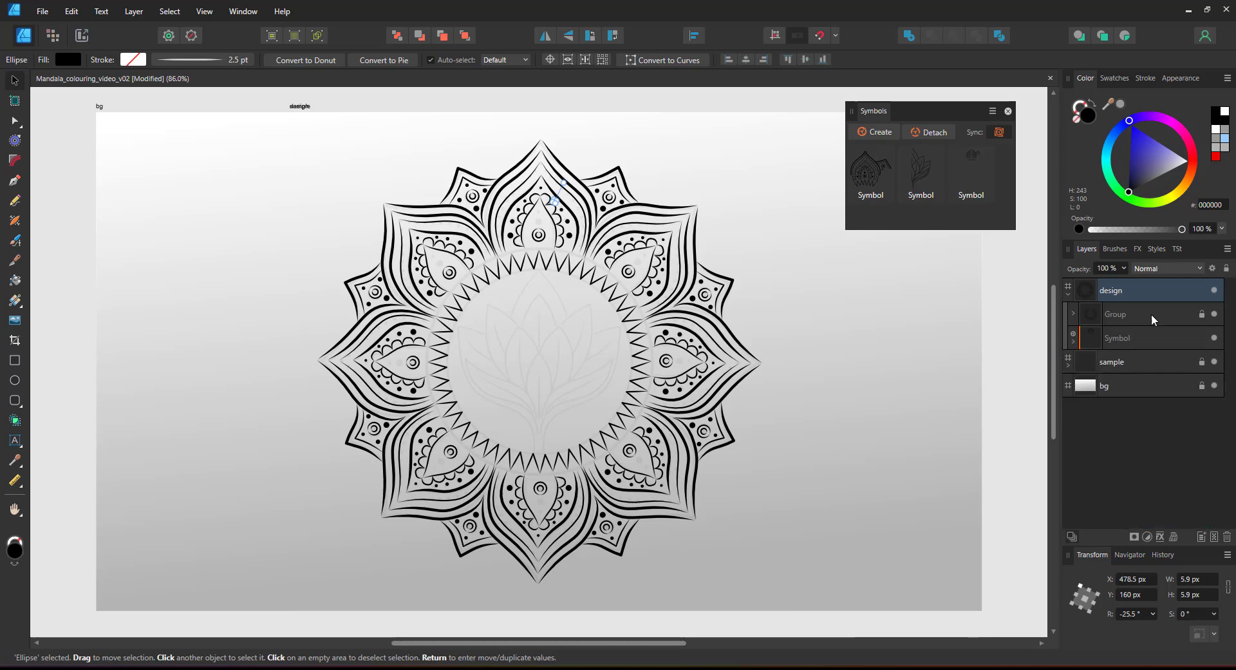
left_click(1127, 313)
key("ctrl+2")
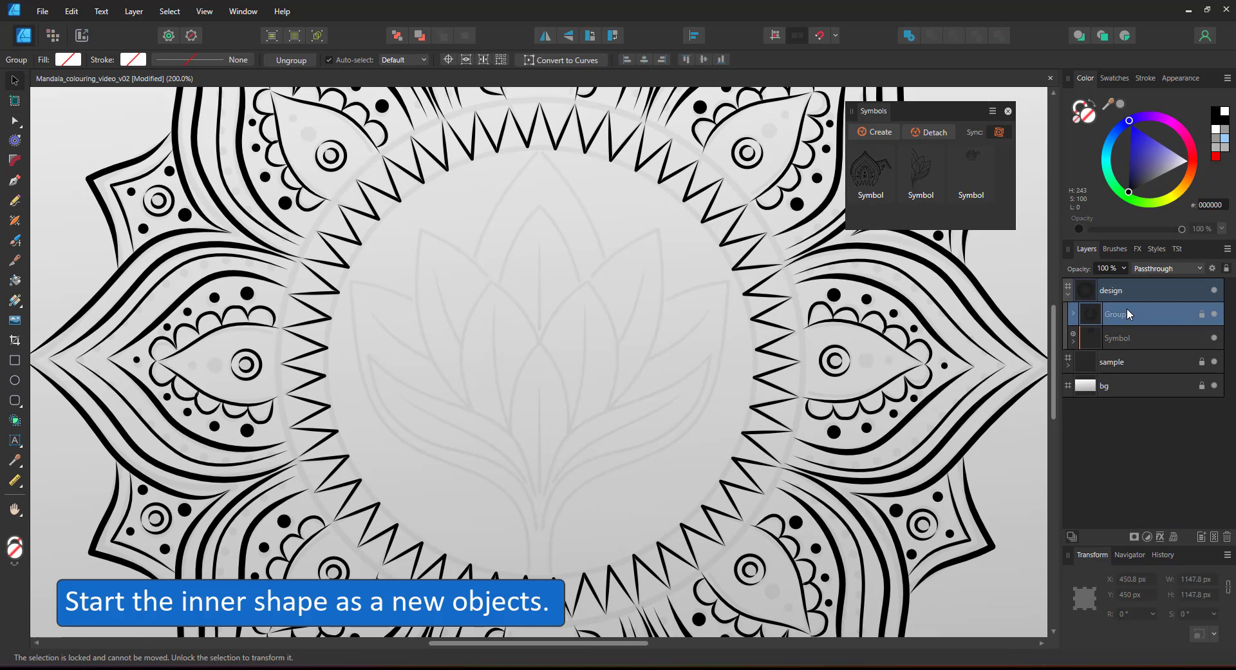
- Trace the right edge of the lotus's topmost petal with the Pencil tool and give it a black 5 pt stroke
key("n")
left_click_drag(542, 151, 600, 251)
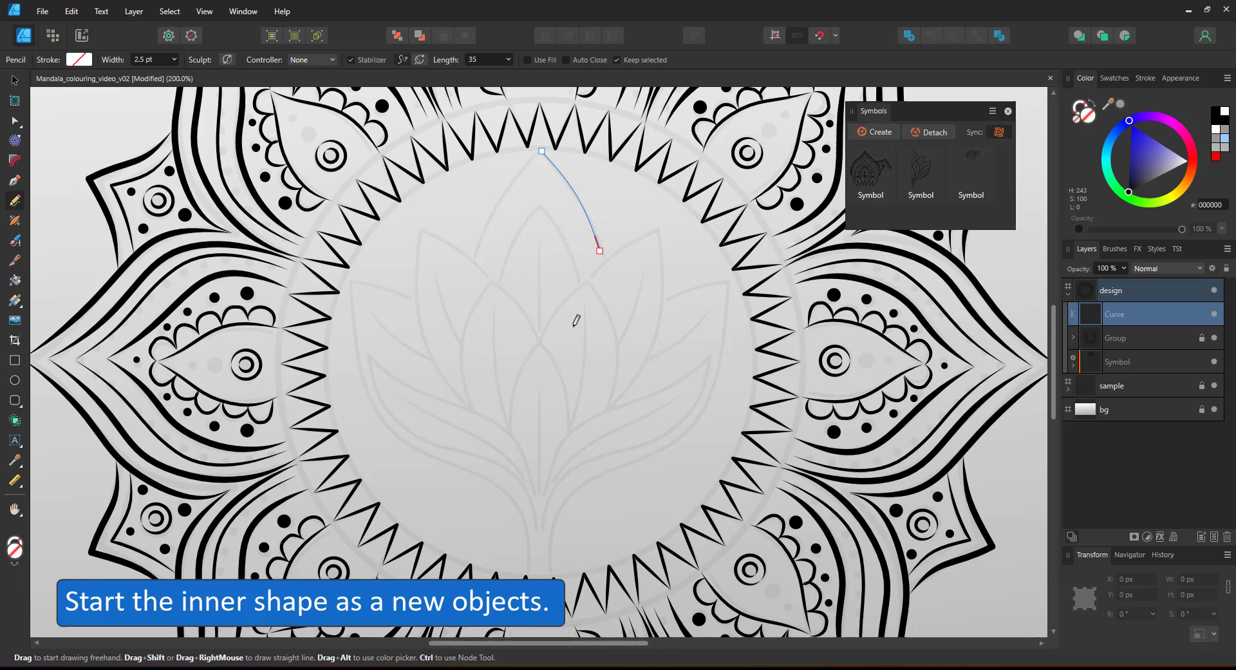
left_click(1079, 106)
left_click(1129, 193)
left_click(1145, 79)
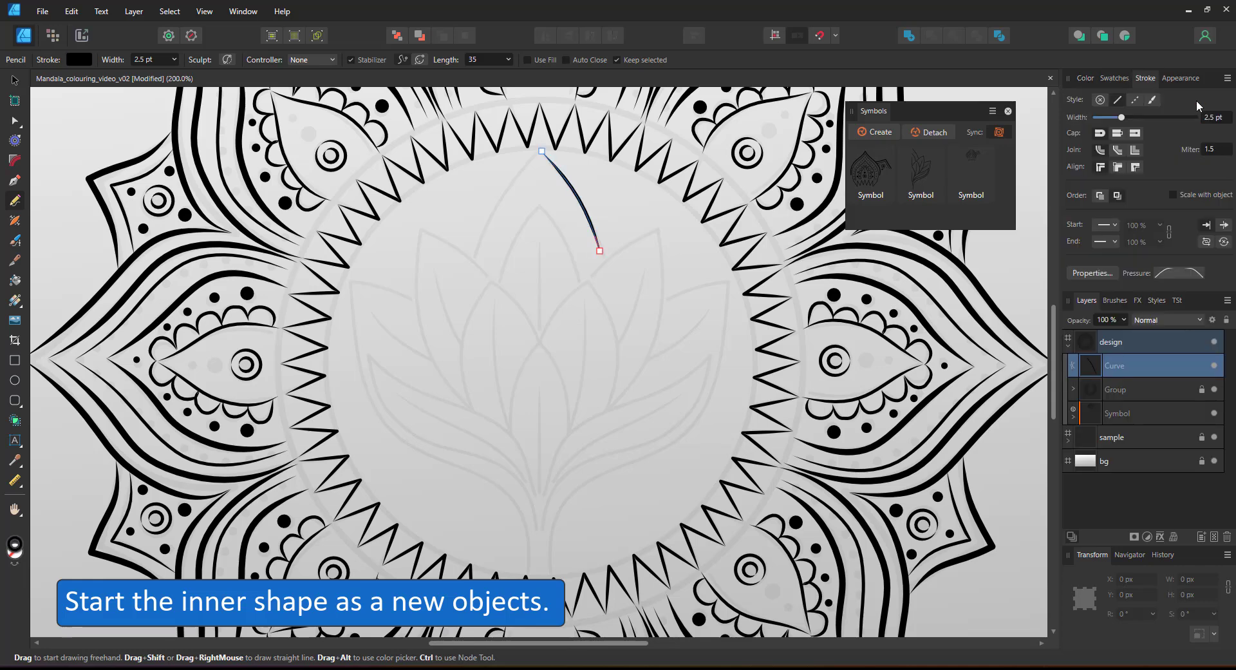
type("5")
key("Return")
- Trace the remaining petal outlines and the stem on the right half of the lotus
mouse_move(591, 279)
left_mouse_down()
mouse_move(676, 216)
mouse_move(663, 278)
mouse_move(593, 422)
left_mouse_up()
mouse_move(667, 299)
left_mouse_down()
mouse_move(749, 280)
mouse_move(724, 370)
mouse_move(552, 566)
left_mouse_up()
mouse_move(540, 519)
left_mouse_down()
mouse_move(648, 438)
mouse_move(707, 348)
mouse_move(560, 443)
left_mouse_up()
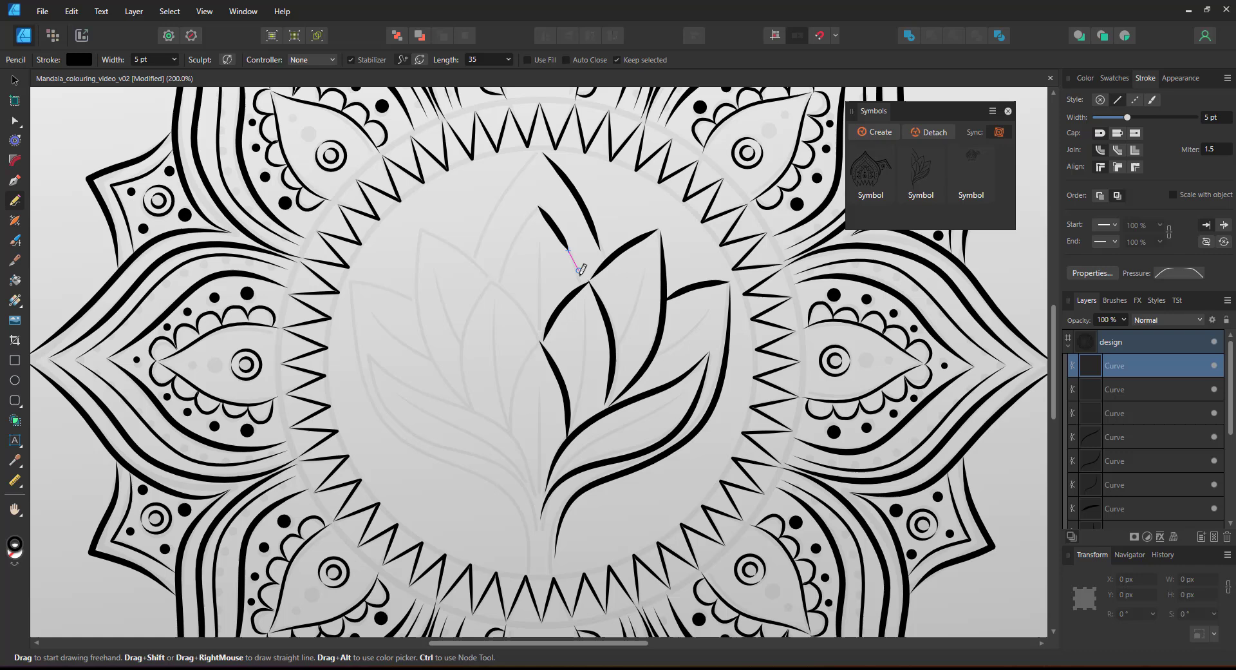
left_click_drag(579, 270, 582, 307)
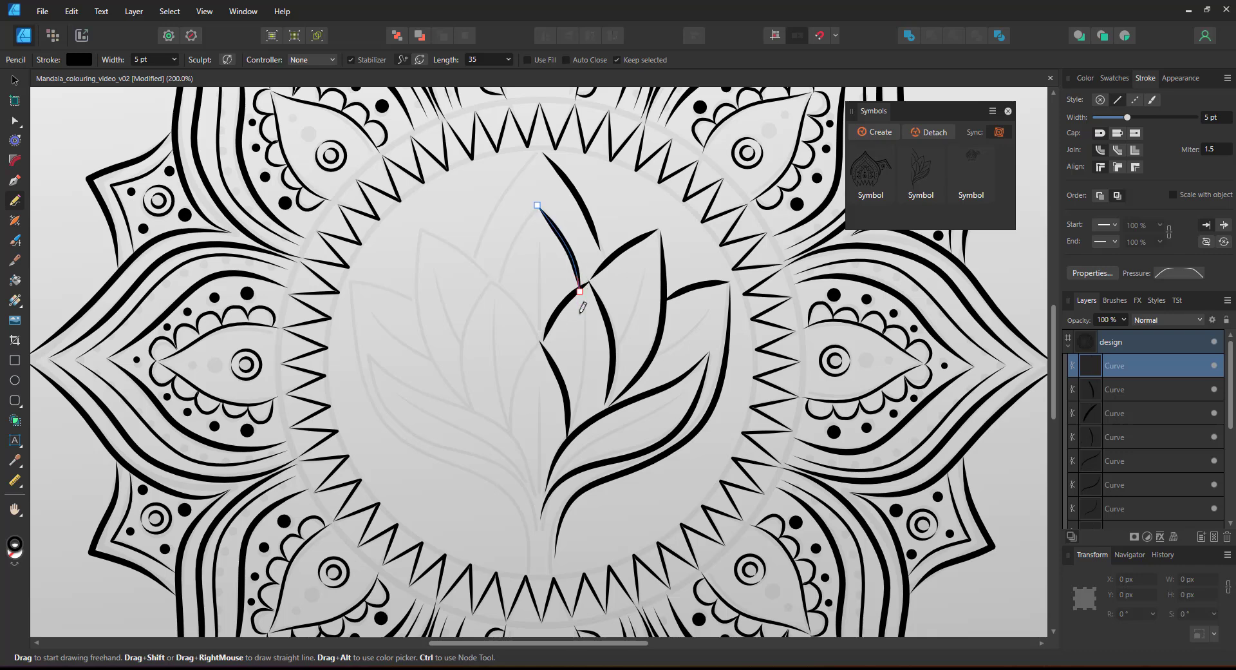
- Shape the pressure profile of the outer right lotus petal's vein so it tapers evenly from full width at the base to its tip
left_click(1172, 271)
left_click(1050, 406)
key("a")
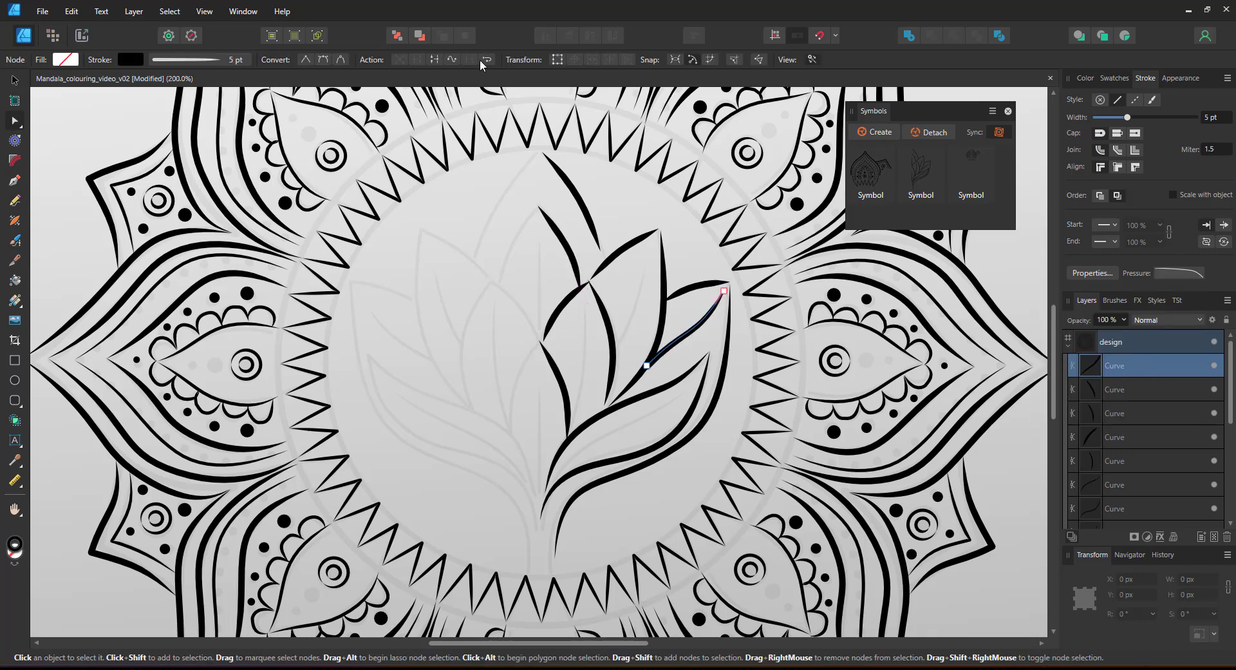
left_click(1174, 273)
left_click_drag(1162, 314, 1122, 335)
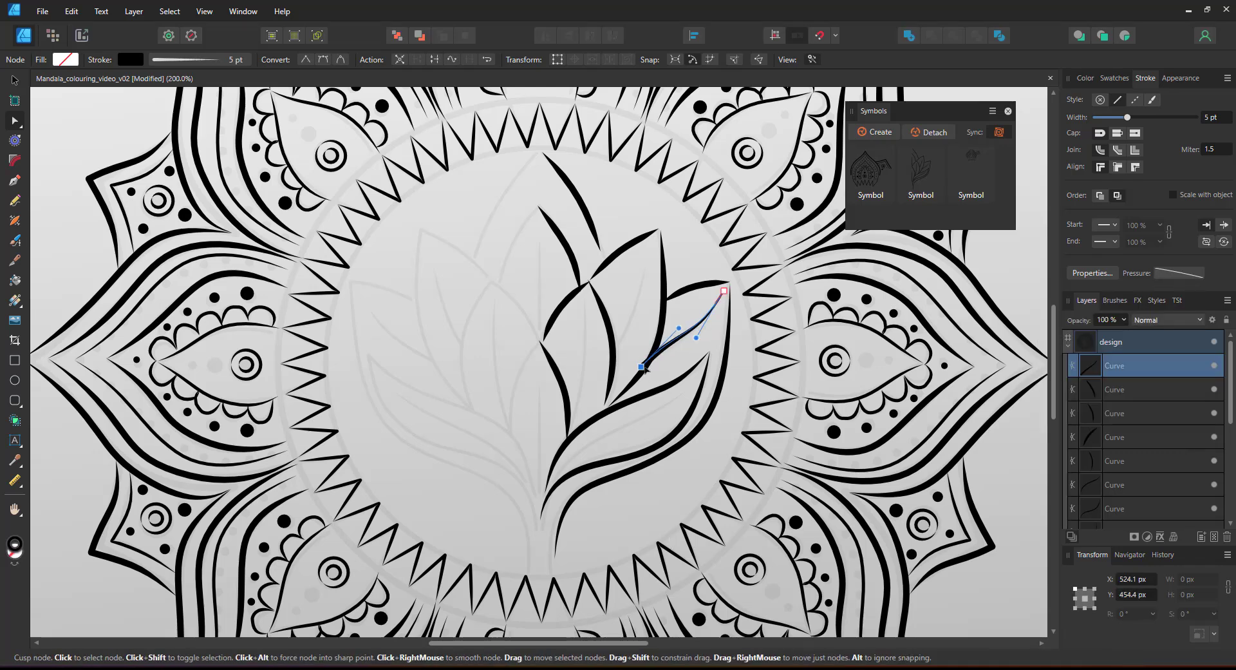
- Trace the veins of the other petals on the right half of the lotus with the Pencil tool, redrawing strokes as needed
key("n")
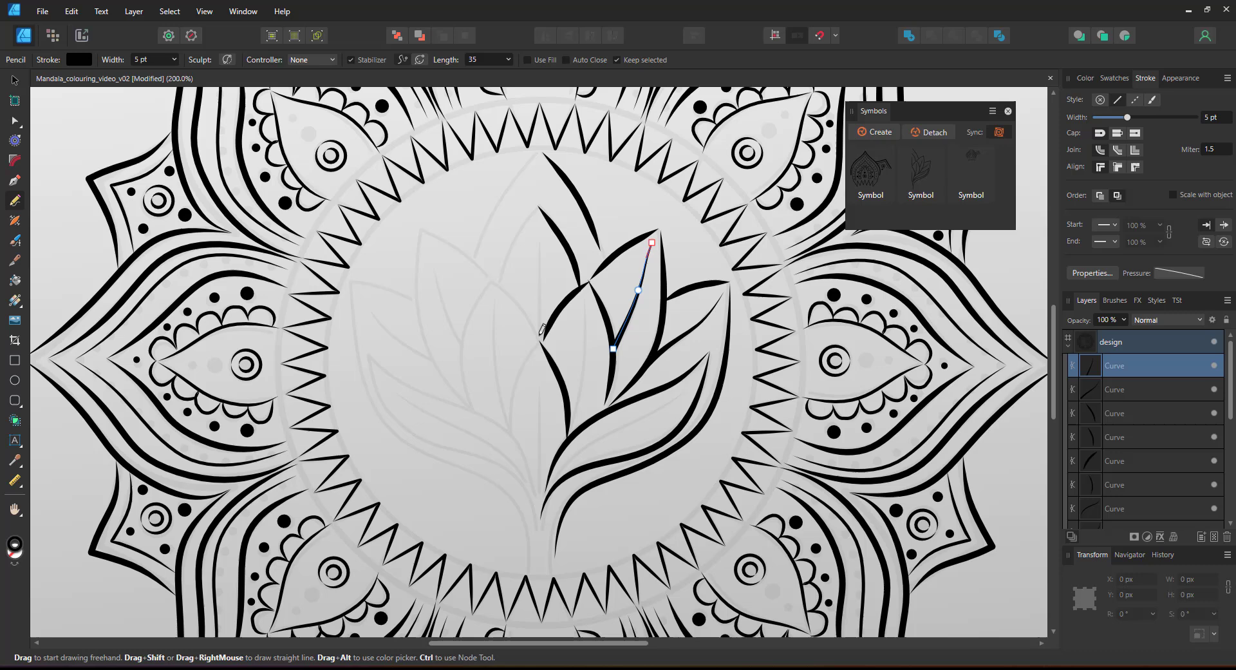
left_click_drag(541, 342, 539, 217)
key("ctrl+z")
mouse_move(569, 435)
left_mouse_down()
mouse_move(585, 297)
mouse_move(582, 380)
left_mouse_up()
key("ctrl+z")
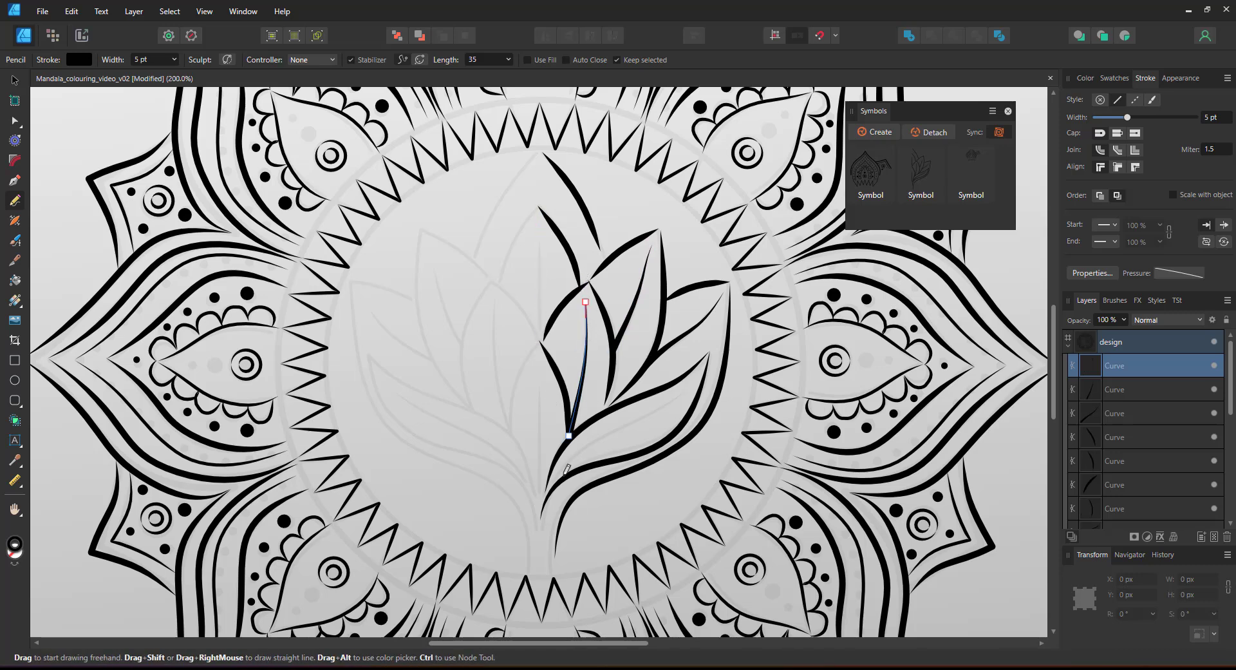
left_click_drag(662, 404, 708, 354)
- Draw straight vertical center veins in the upper and lower middle lotus petals with the Pen tool
key("p")
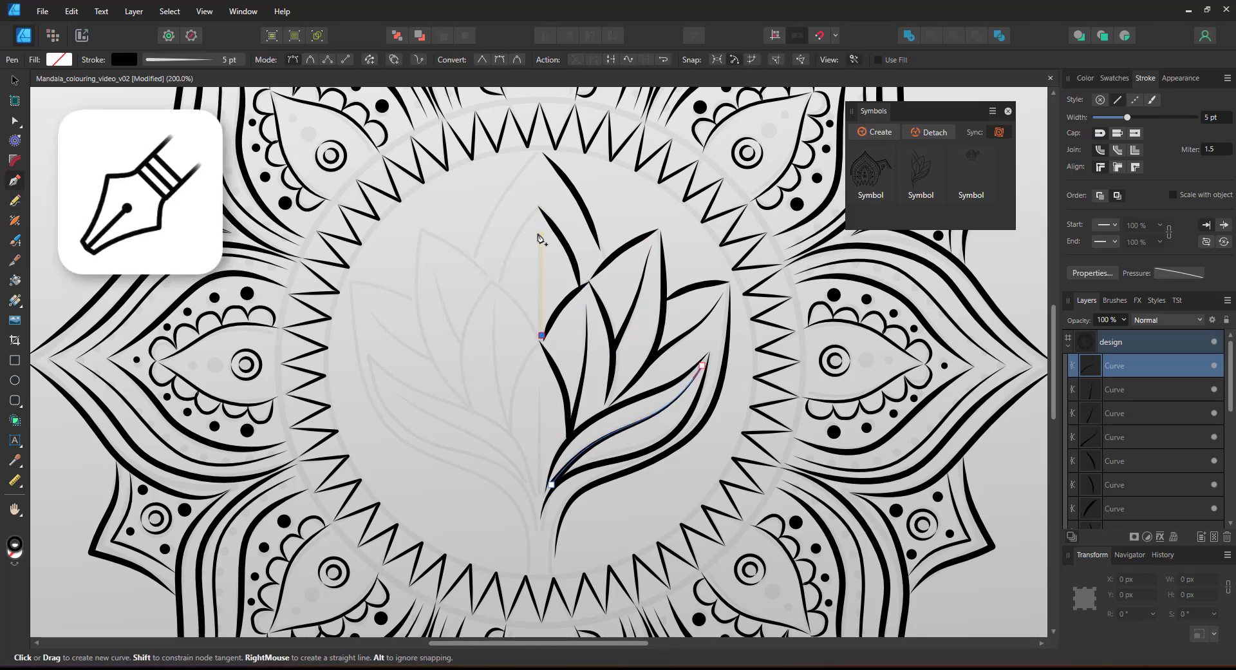
left_click(542, 227)
left_click(542, 335)
key("Escape")
left_click(540, 362)
left_click(540, 493)
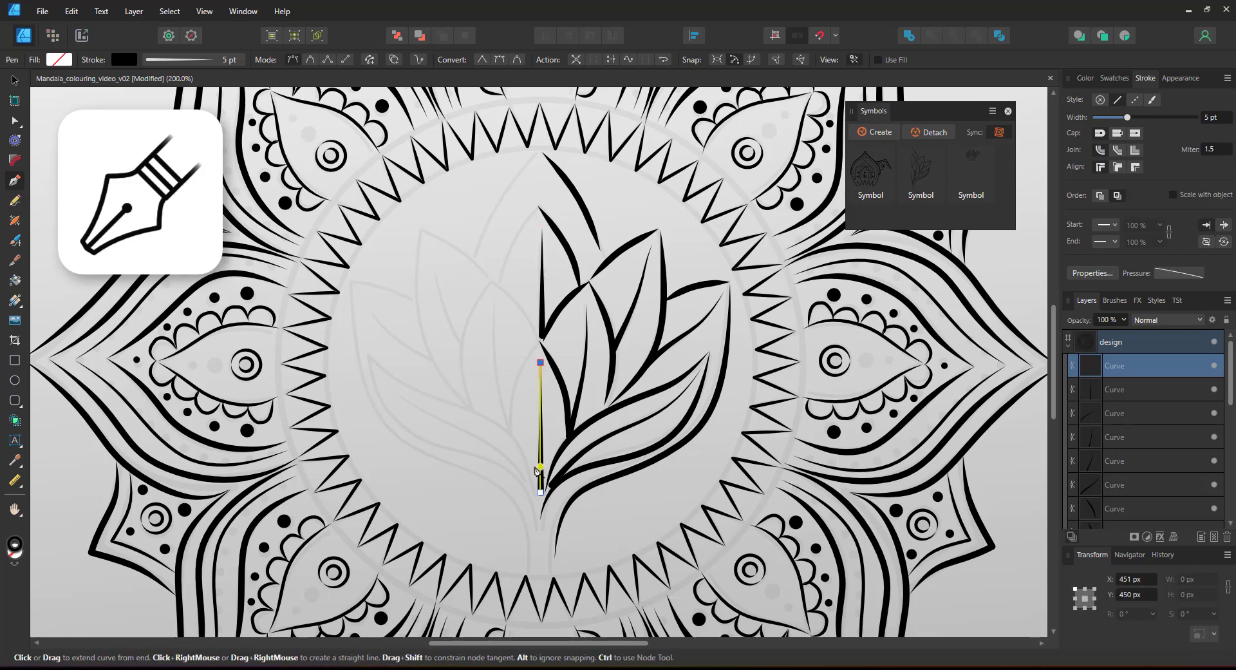
- Set the stroke width of the six vein lines in the lotus petals to 2.5 pt
left_click(16, 81)
left_click(543, 316, "shift")
left_click(582, 361, "shift")
left_click(626, 323, "shift")
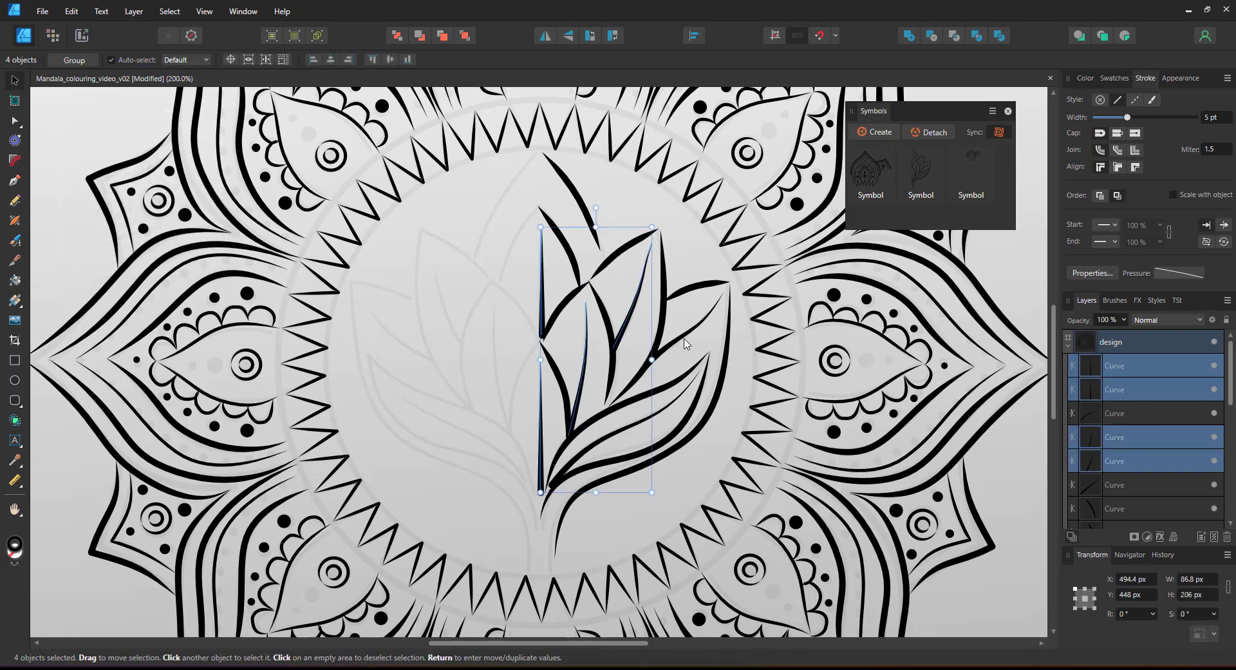
left_click(664, 349, "shift")
left_click(666, 404, "shift")
left_click(1210, 118)
type("2.5")
key("Return")
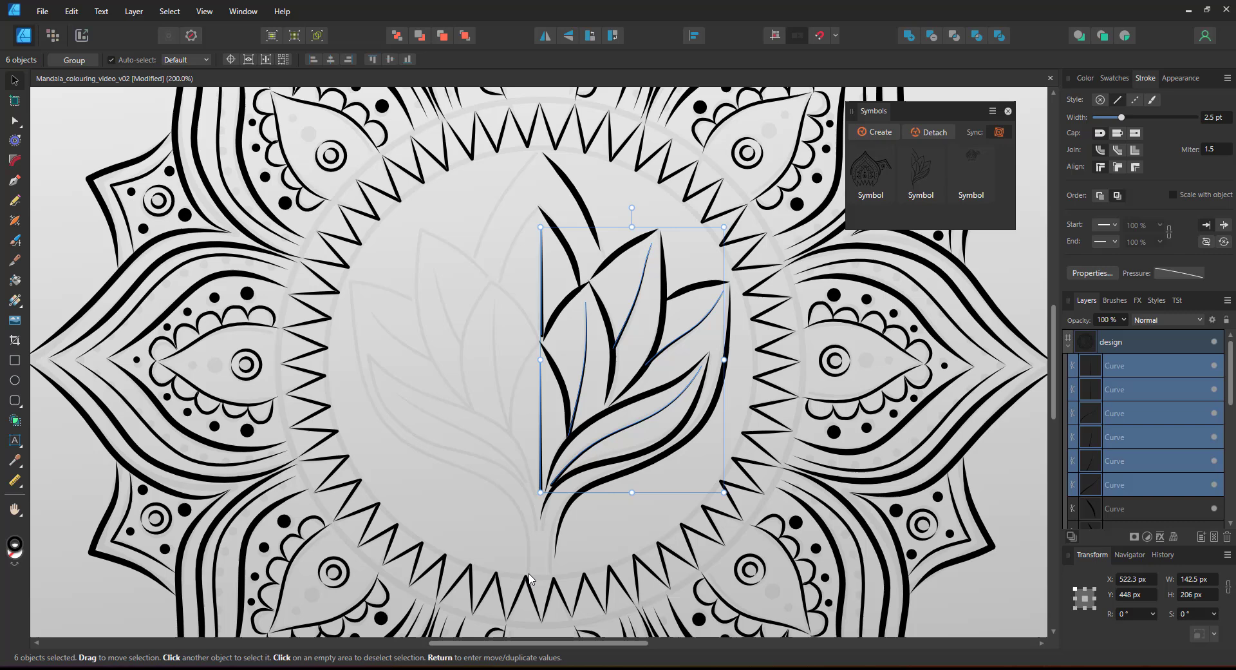
- Group all the curves of the lotus's right half and turn the group into a symbol
left_click(530, 576)
left_click(1134, 365)
left_click_drag(1231, 372, 1231, 474)
left_click(1131, 461, "shift")
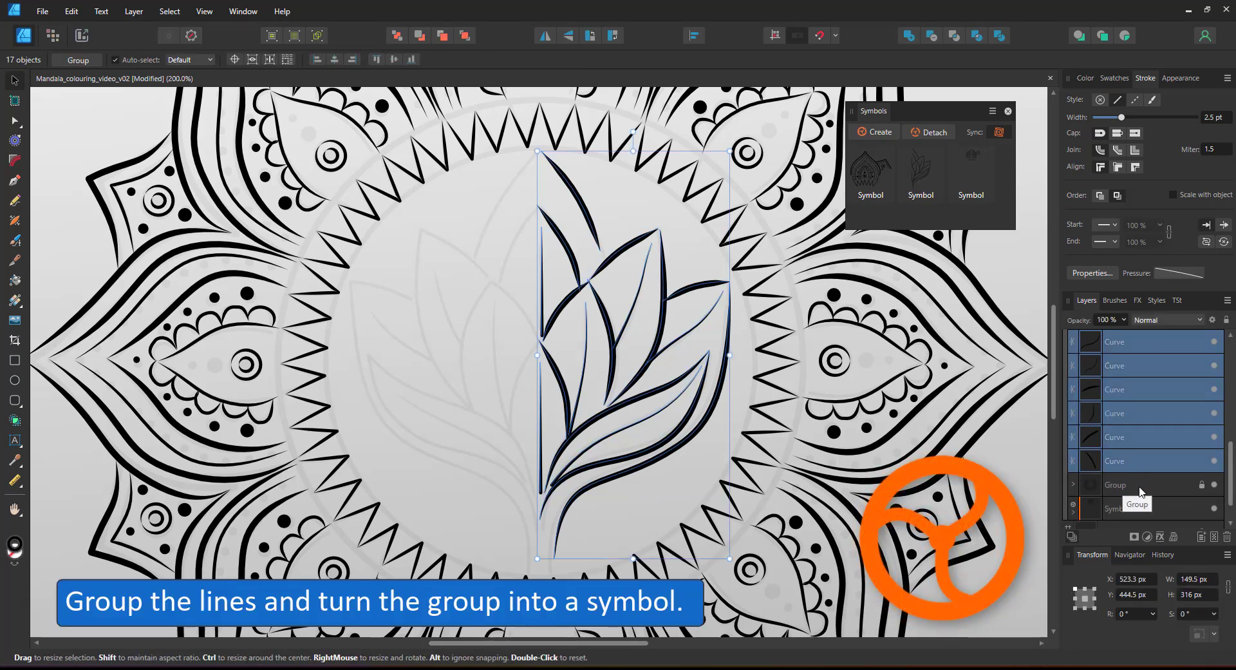
key("ctrl+g")
left_click(877, 135)
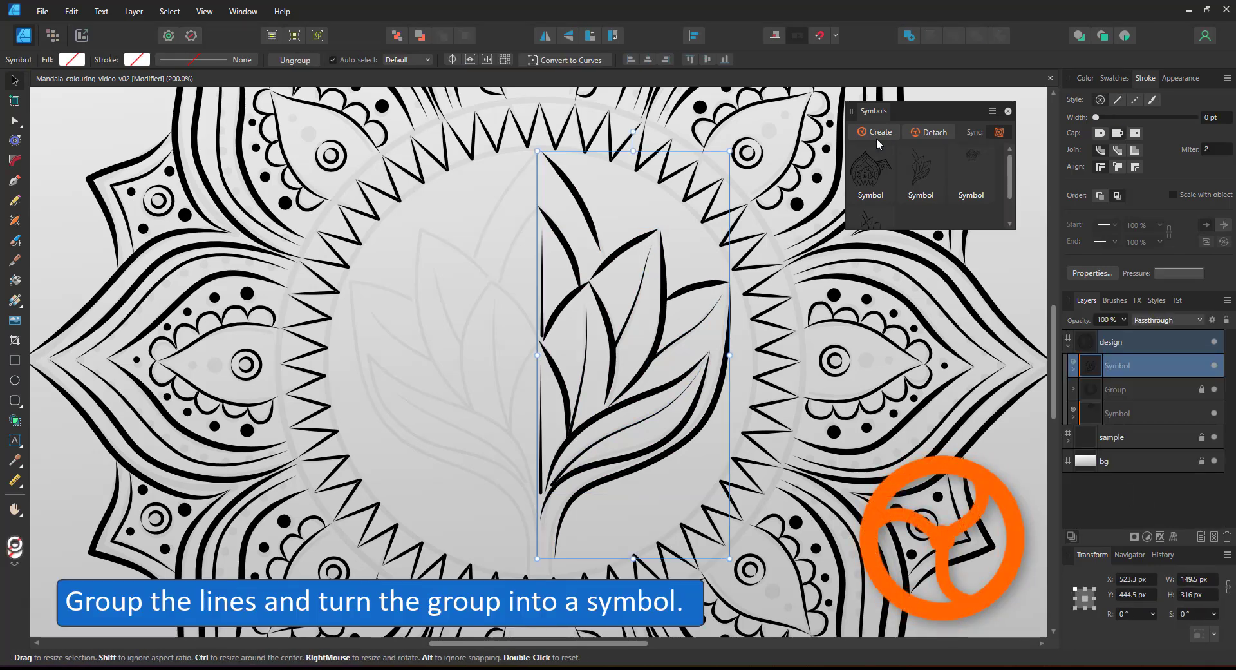
- Duplicate the half-lotus symbol, flip the copy horizontally and align it as the left half along the vertical center line
key("ctrl+j")
key("shift+h")
left_click_drag(706, 271, 515, 271)
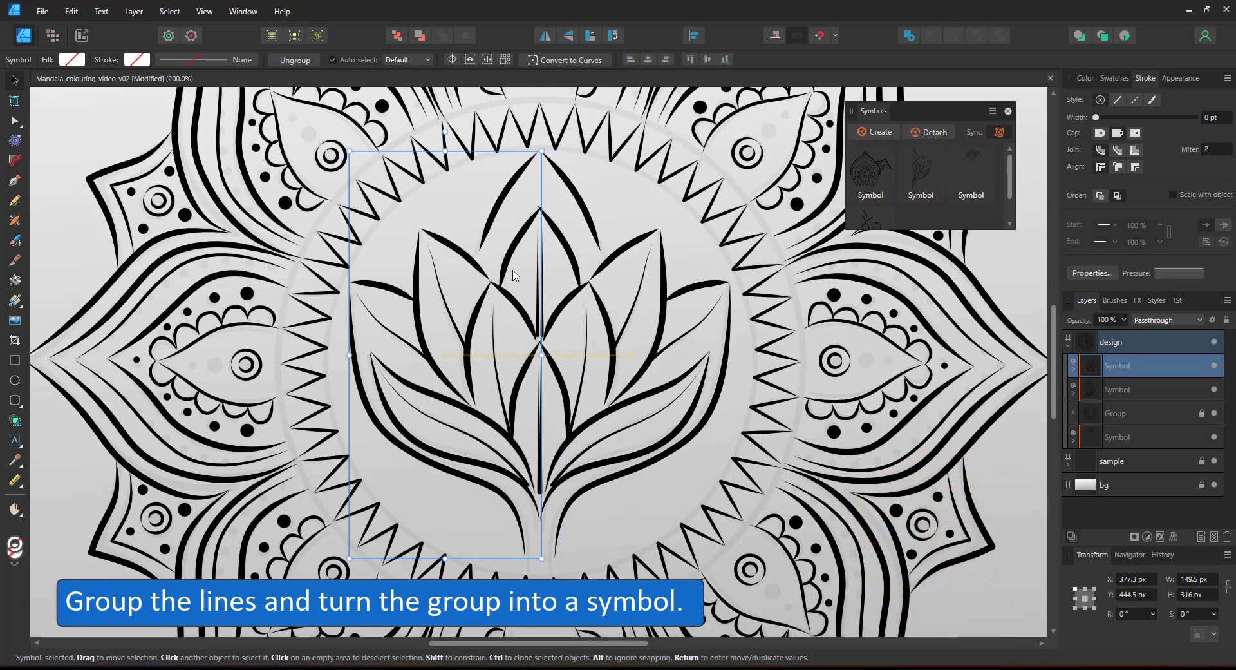
key("Right")
key("Right")
key("Right")
key("Right")
key("Right")
- Move the tip nodes of the two top middle lotus petals so both halves meet on the vertical center line
left_click(17, 122)
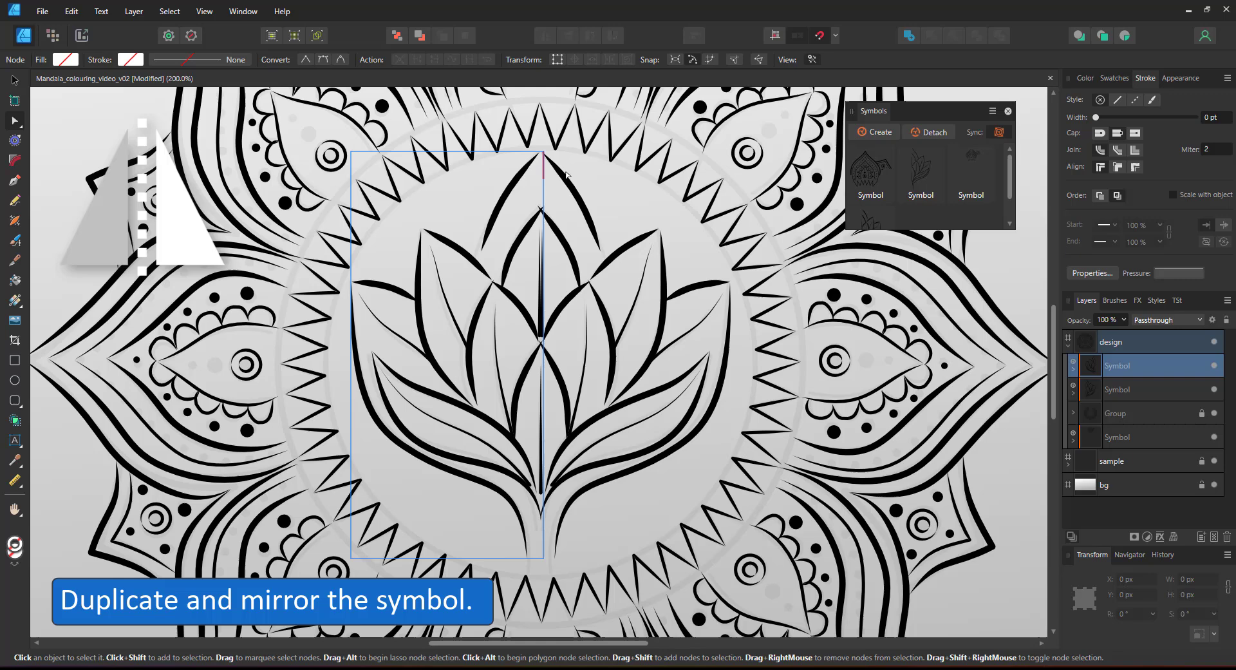
key("ctrl+plus")
scroll(589, 171, "up", 2)
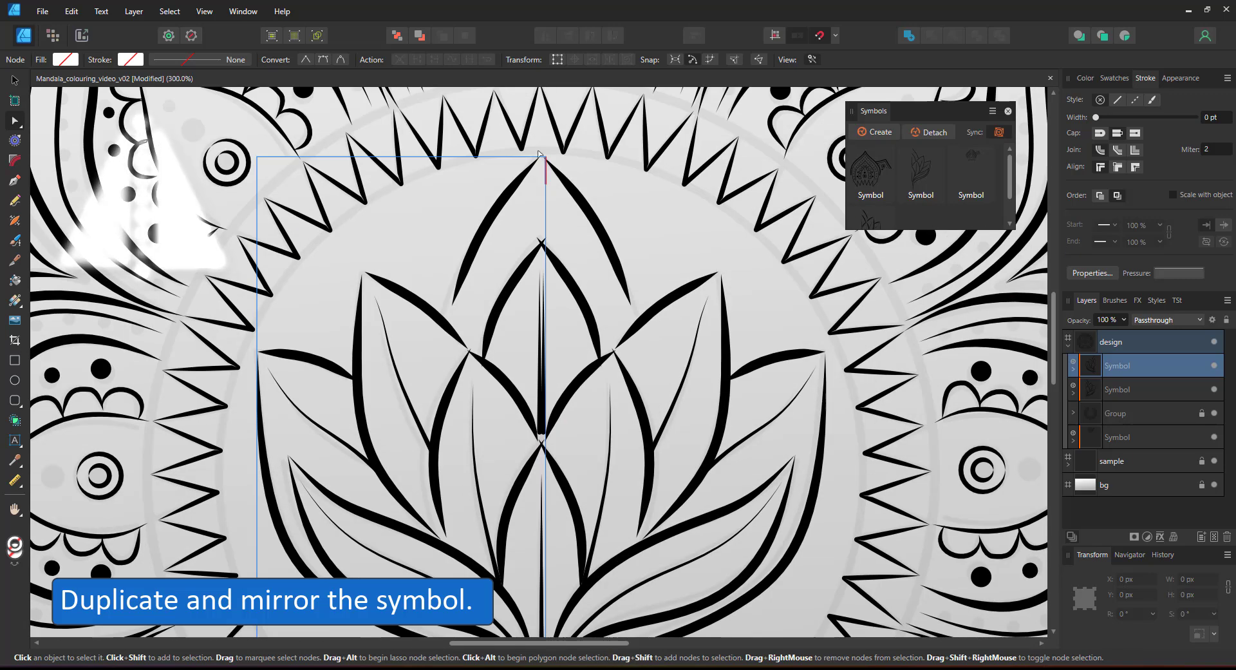
left_click(523, 181)
left_click_drag(540, 157, 545, 158)
left_click(543, 263)
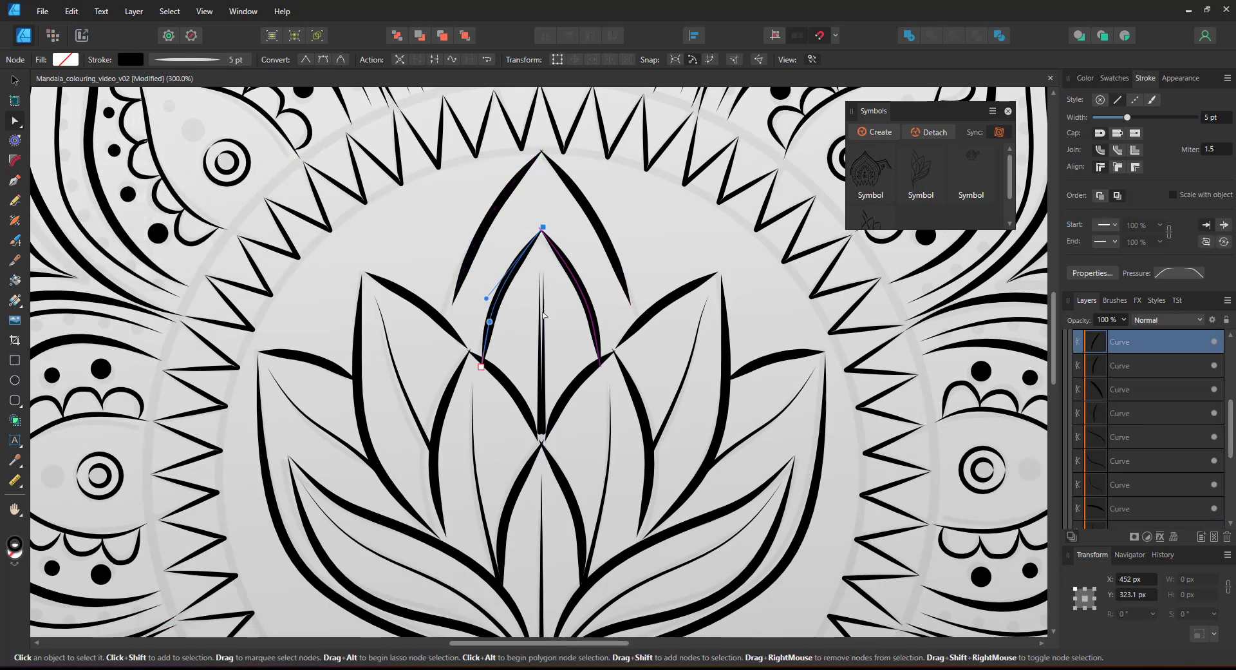
- Adjust the nodes of the inner right petal, the upper right petal's vein and the lower middle petal's tip so their lines meet cleanly
left_click(612, 354)
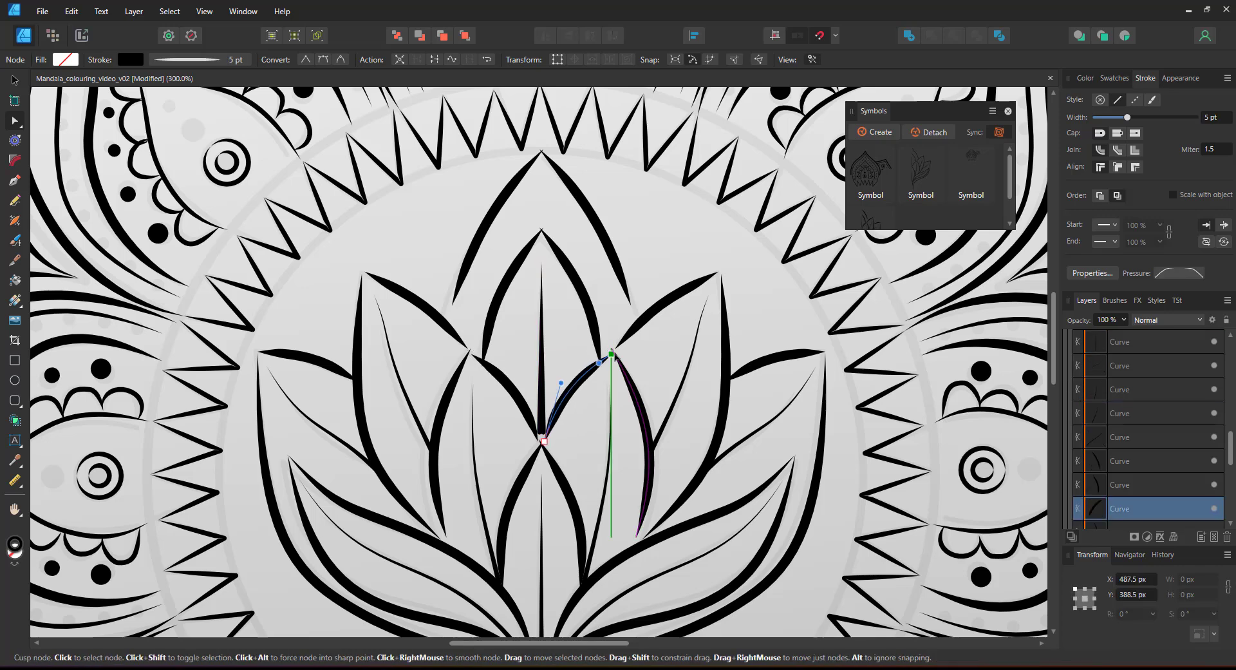
left_click(718, 278)
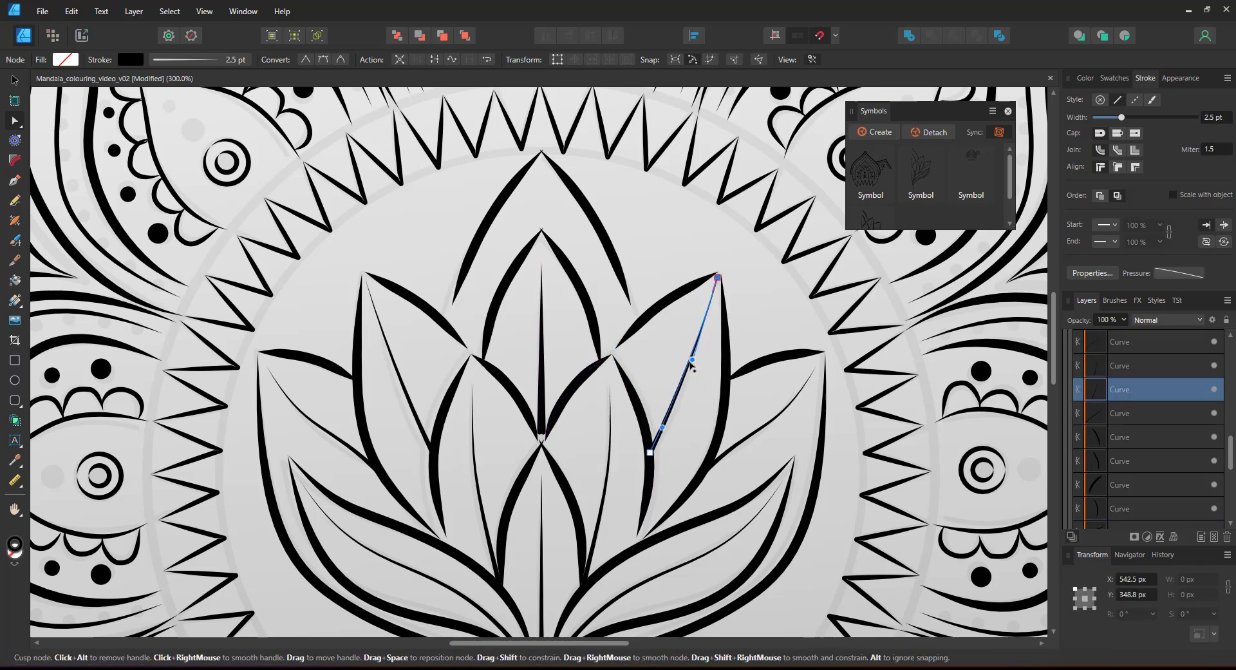
left_click(542, 433)
left_click(534, 454)
left_click_drag(543, 440, 539, 442)
- Refine the stem-end nodes and curve handles of the lotus's lowest leaf outlines and clear the selection
scroll(544, 450, "down", 6)
left_click(573, 468)
left_click(529, 515)
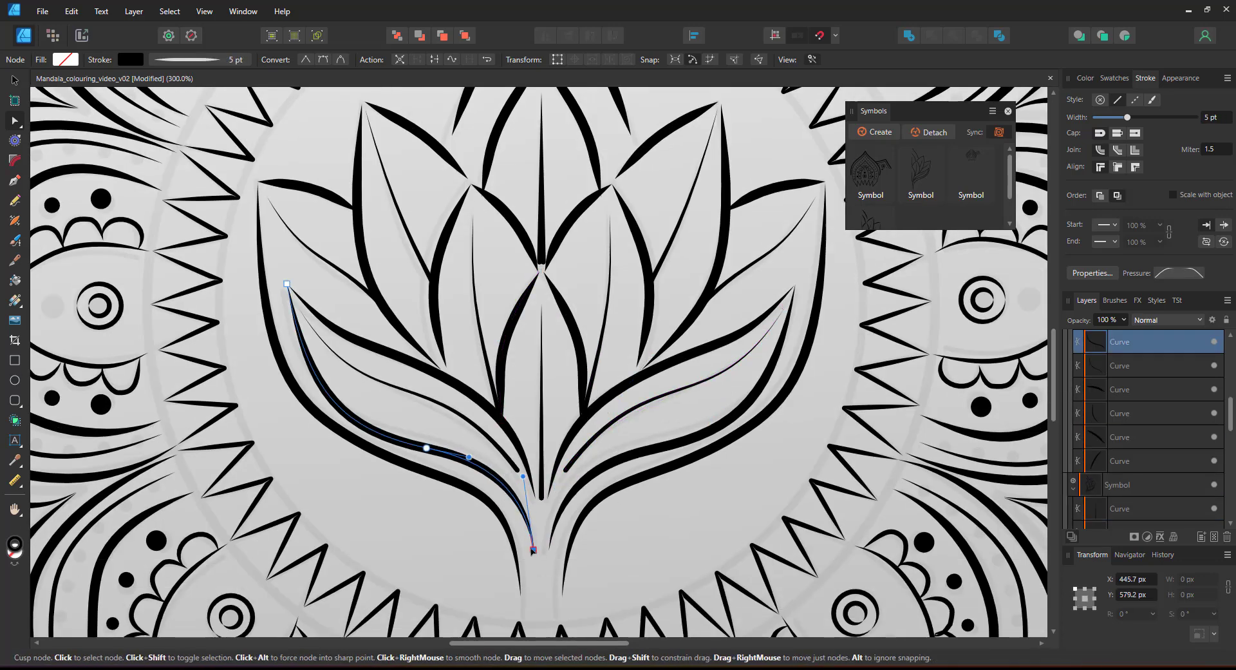
left_click(741, 416)
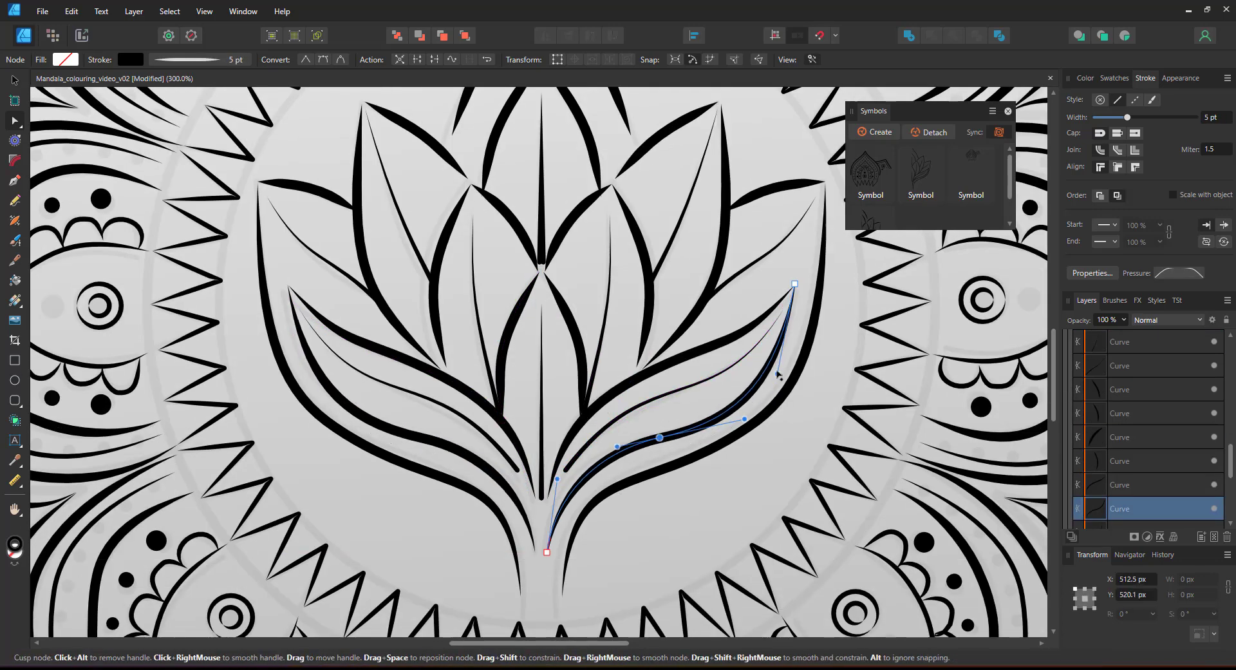
key("ctrl+0")
left_click(780, 302)
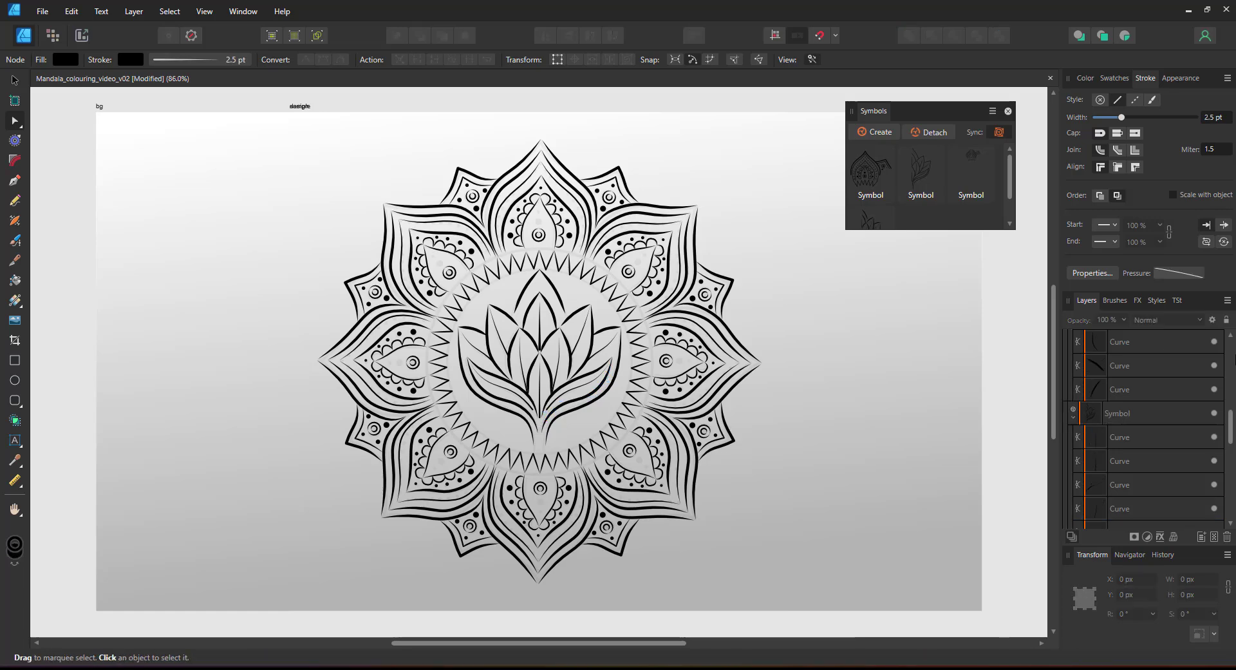
- Draw an unfilled circle about 412 px in diameter around the outer tips of the zigzag ring
key("m")
left_click_drag(437, 255, 645, 464)
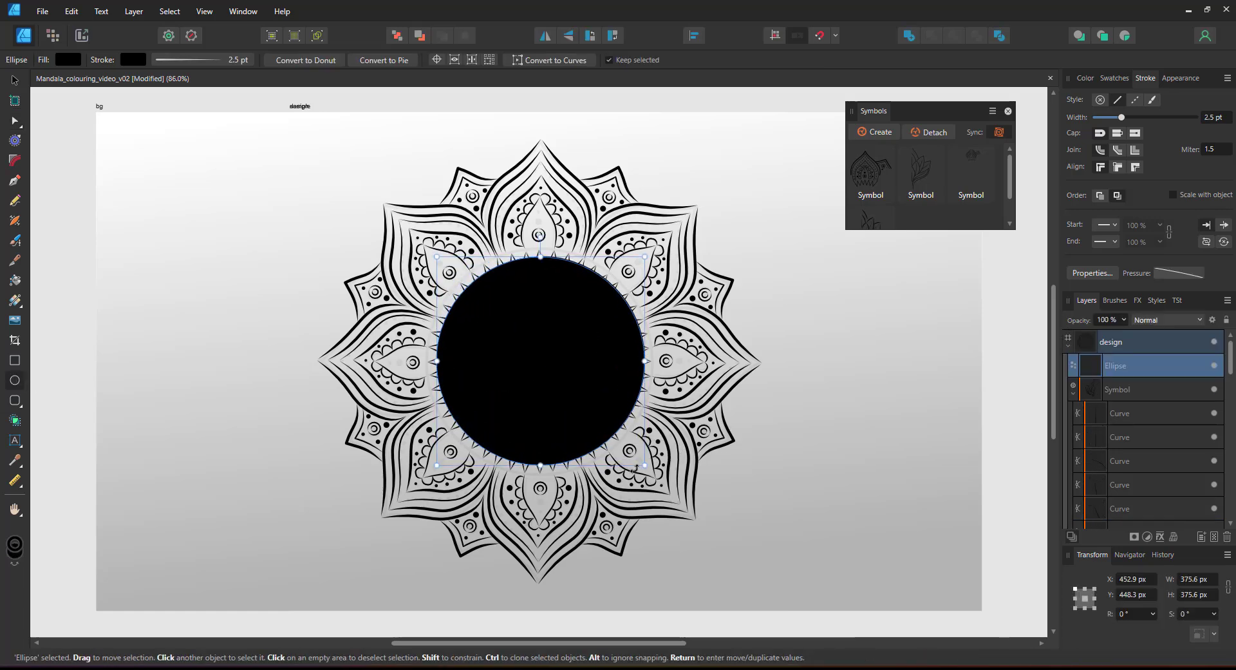
left_click_drag(635, 239, 646, 255)
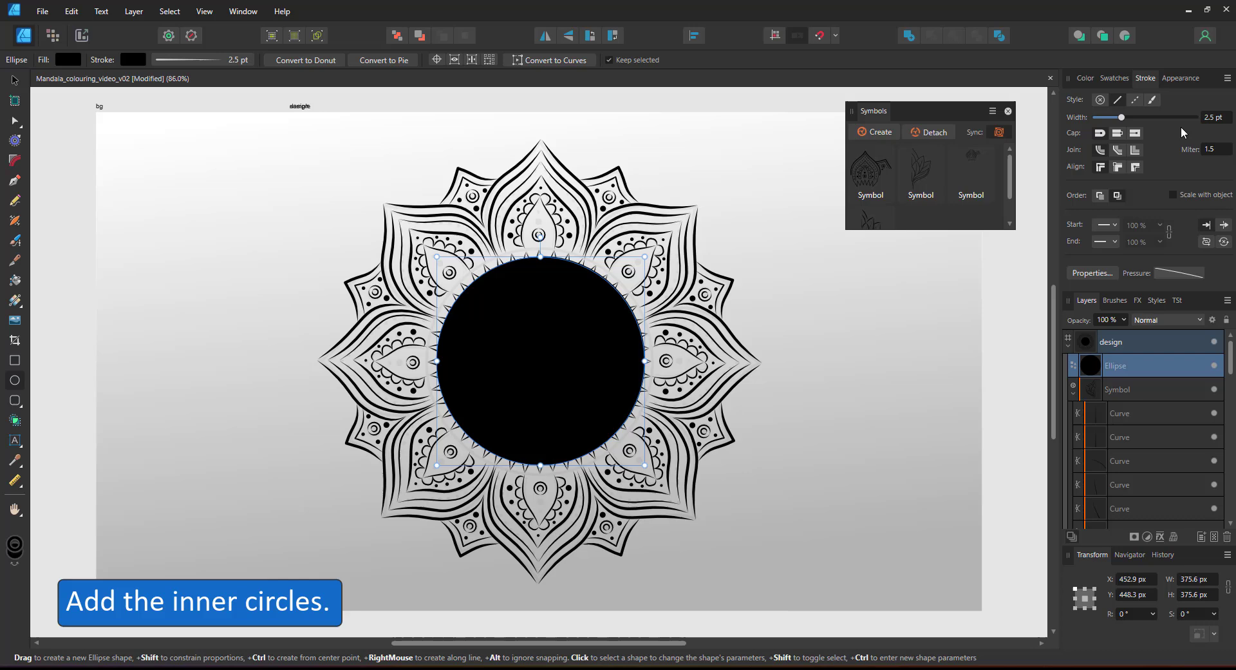
left_click(1086, 78)
left_click(1086, 116)
left_click_drag(645, 255, 655, 247)
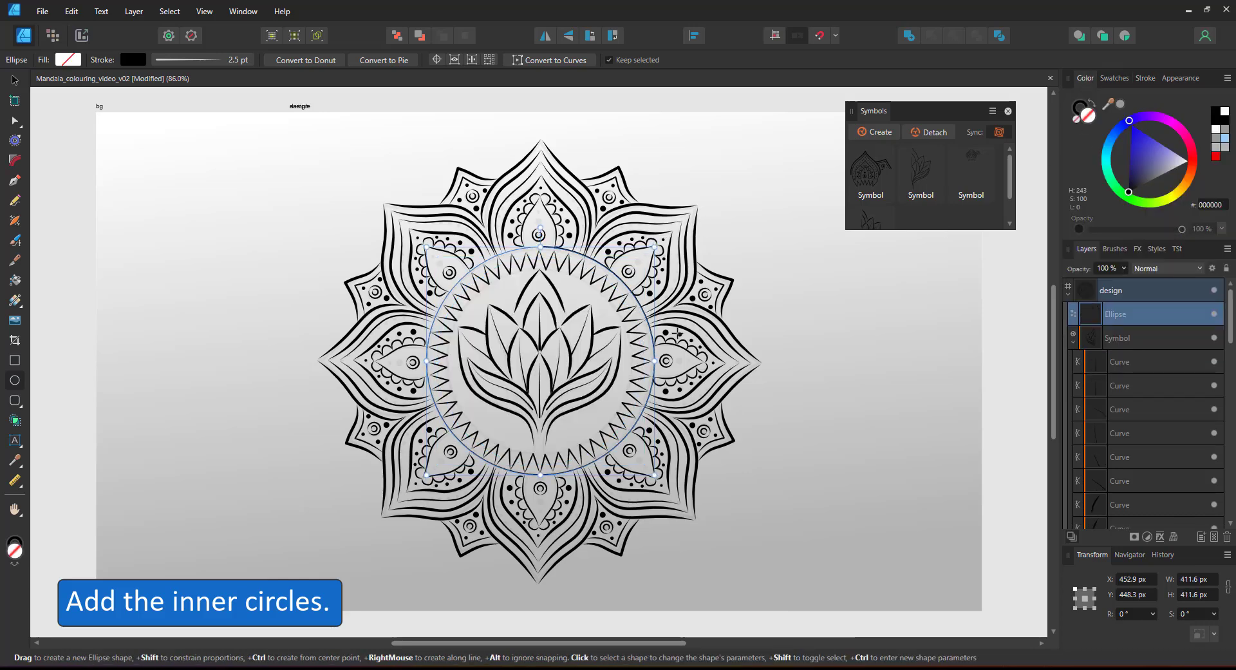
- Give the circle an even pressure profile and a 5 pt stroke width
left_click(1146, 78)
left_click(1179, 273)
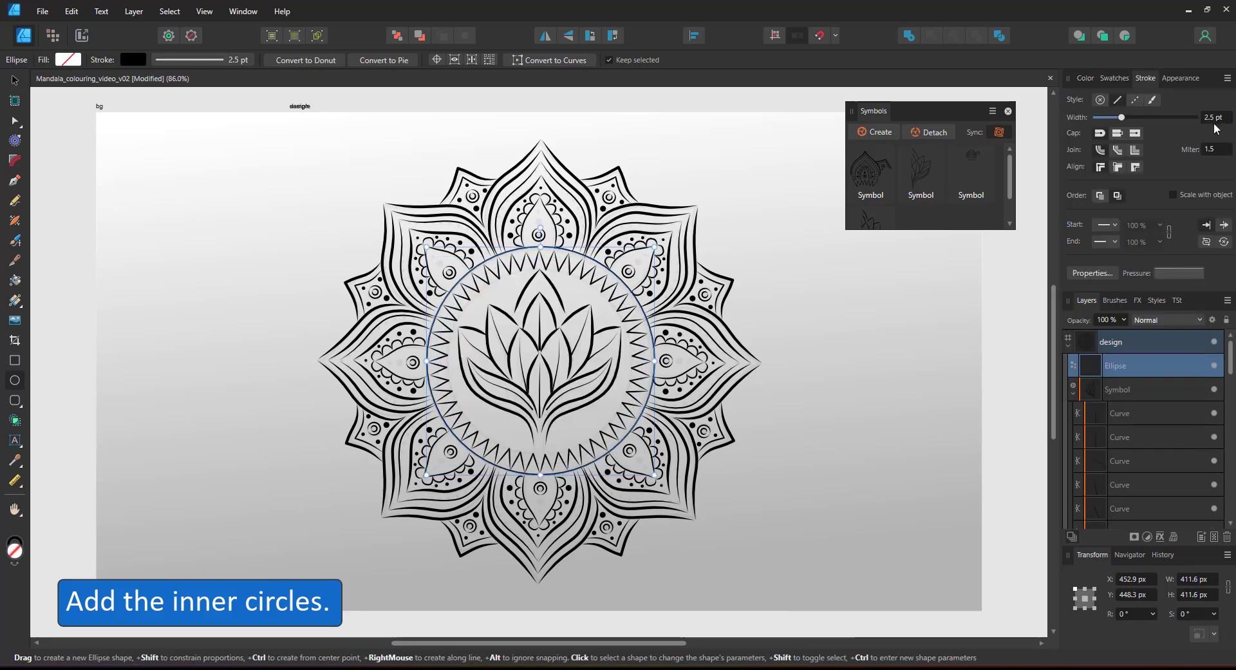
type("5")
key("Return")
- Duplicate the circle, scale the copy down to the inner edge of the zigzag ring and center both circles on the mandala
left_click_drag(655, 247, 607, 279)
left_click(15, 81)
left_click_drag(560, 370, 562, 364)
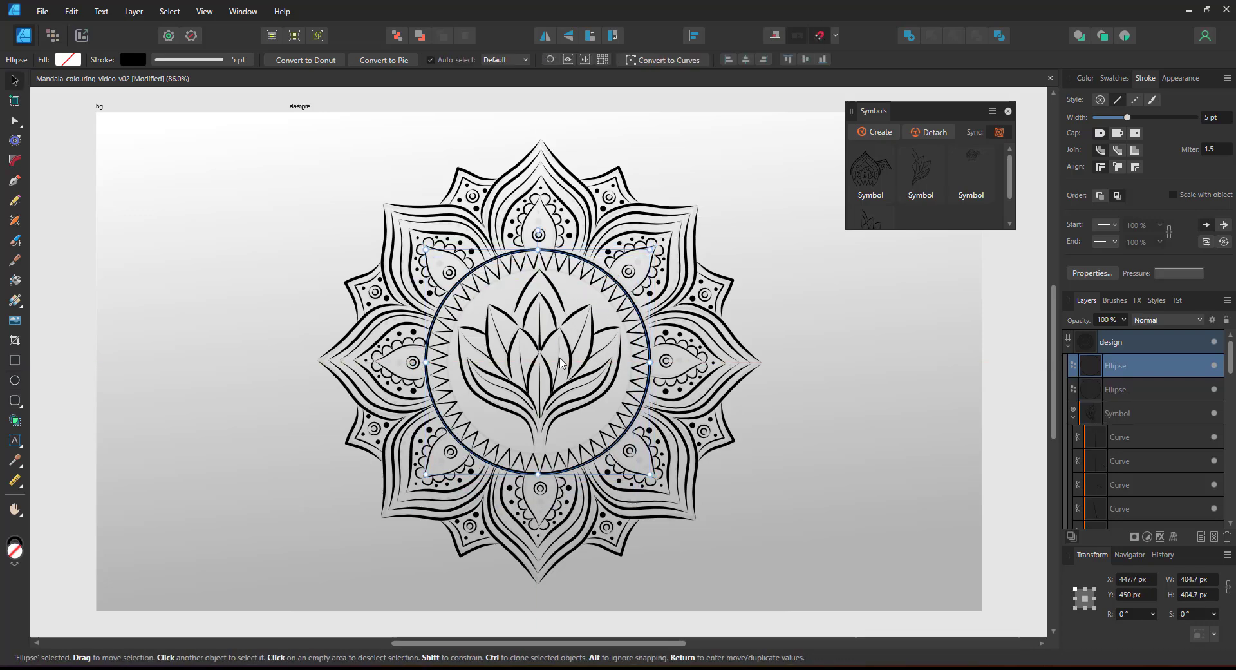
left_click(758, 340)
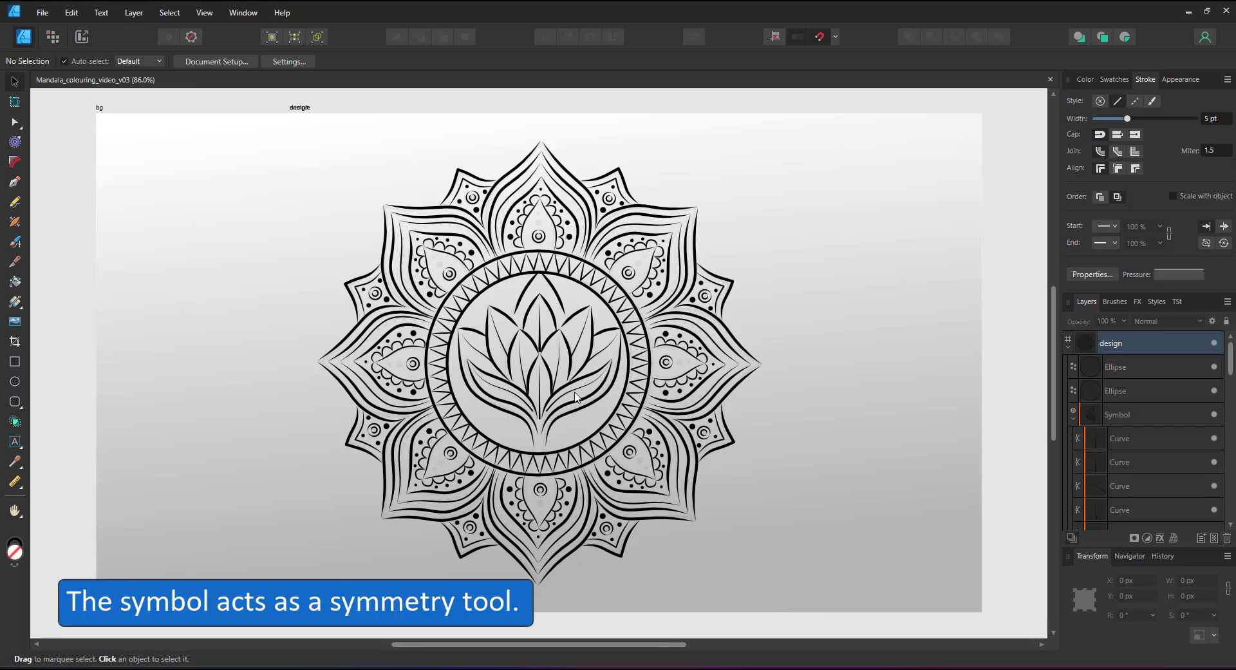
- Select both half-lotus symbols and move them down together to Y 450 px, centering the lotus inside the inner circle
left_click(576, 398)
scroll(577, 397, "up", 5)
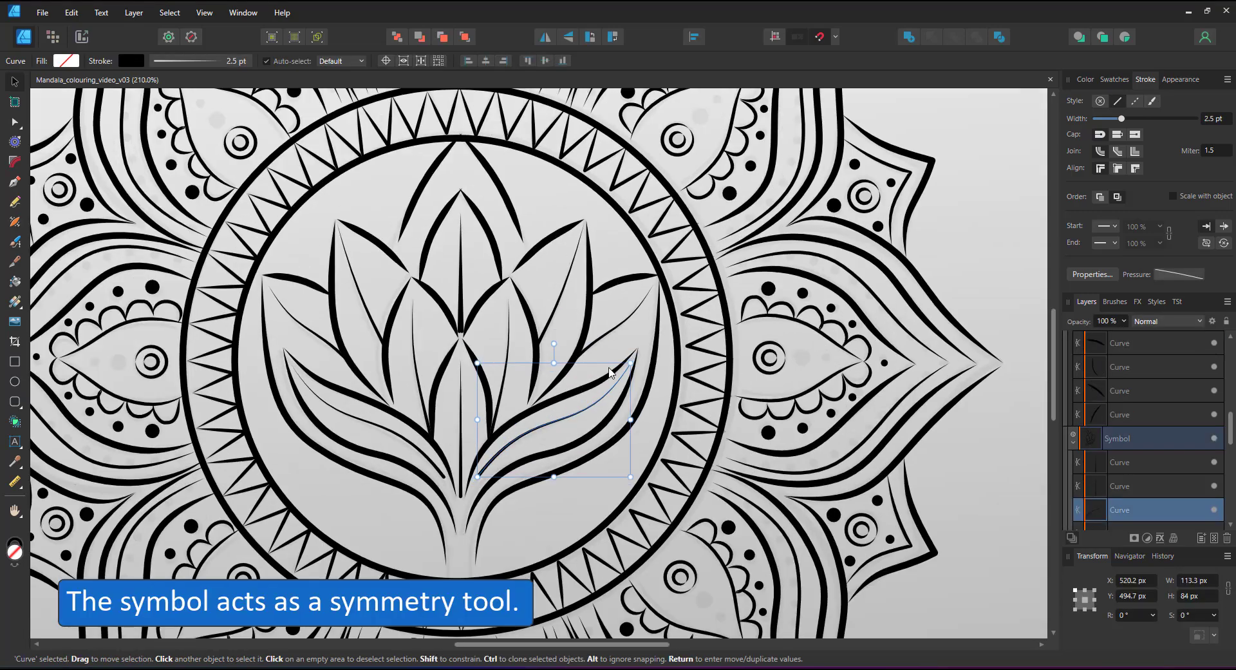
left_click(1112, 437)
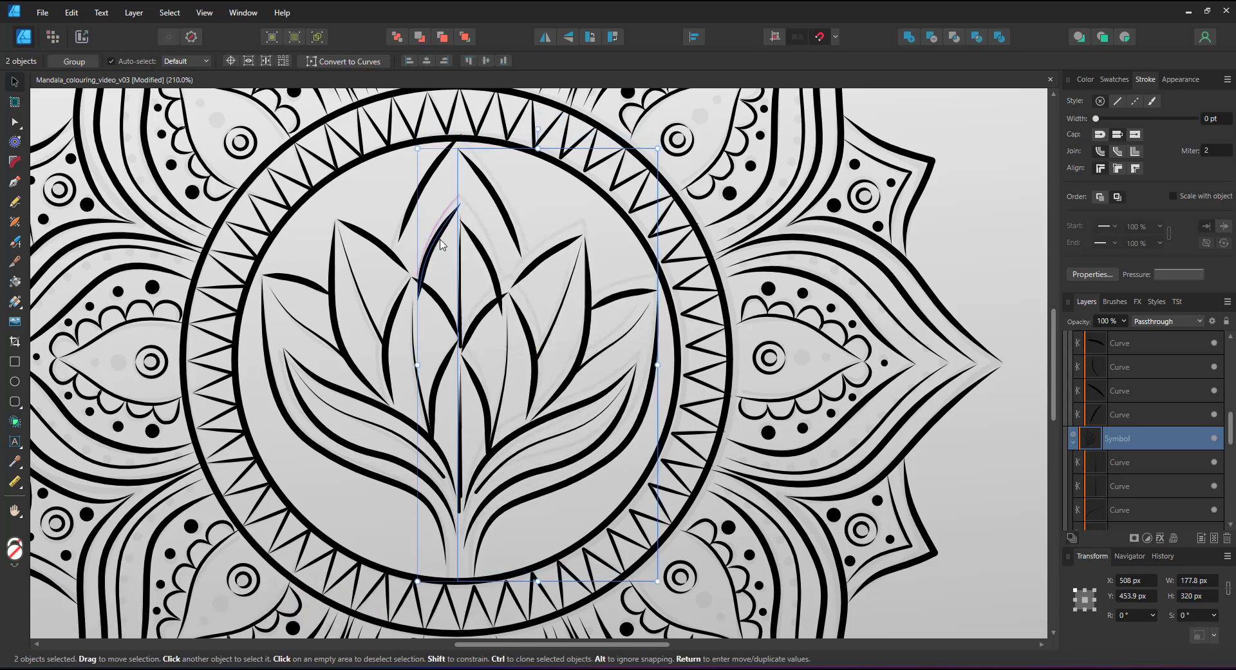
scroll(1173, 434, "up", 6)
left_click(1130, 410)
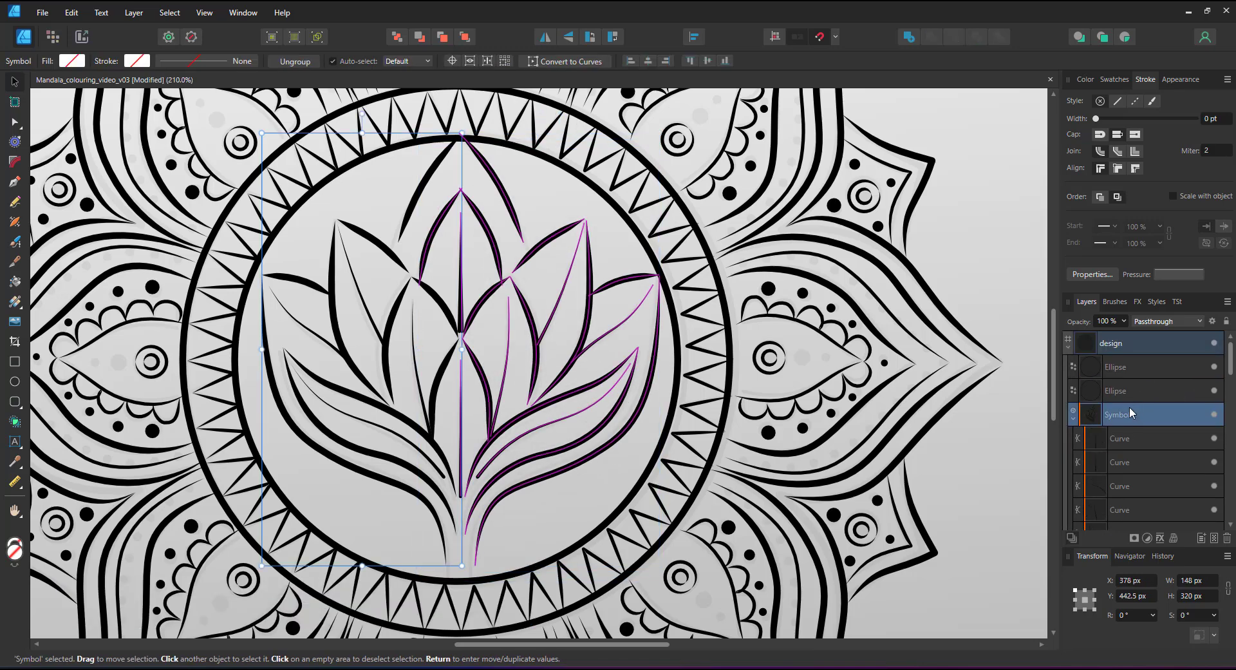
left_click(1113, 438, "shift")
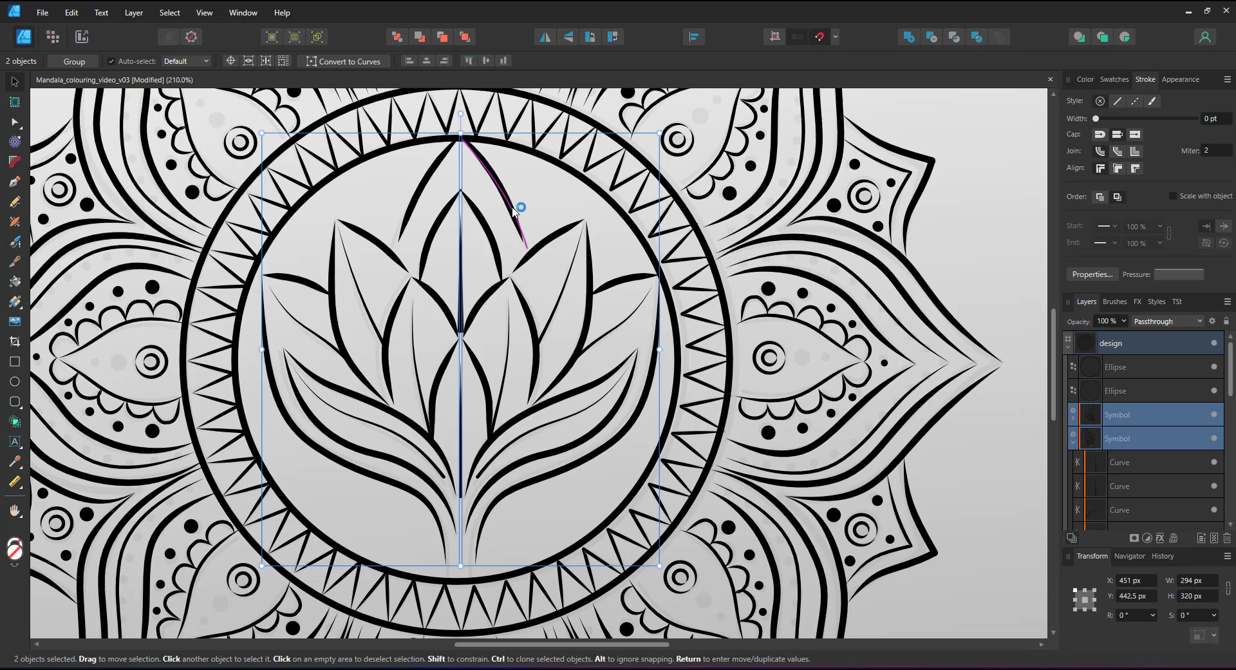
left_click_drag(513, 208, 512, 221)
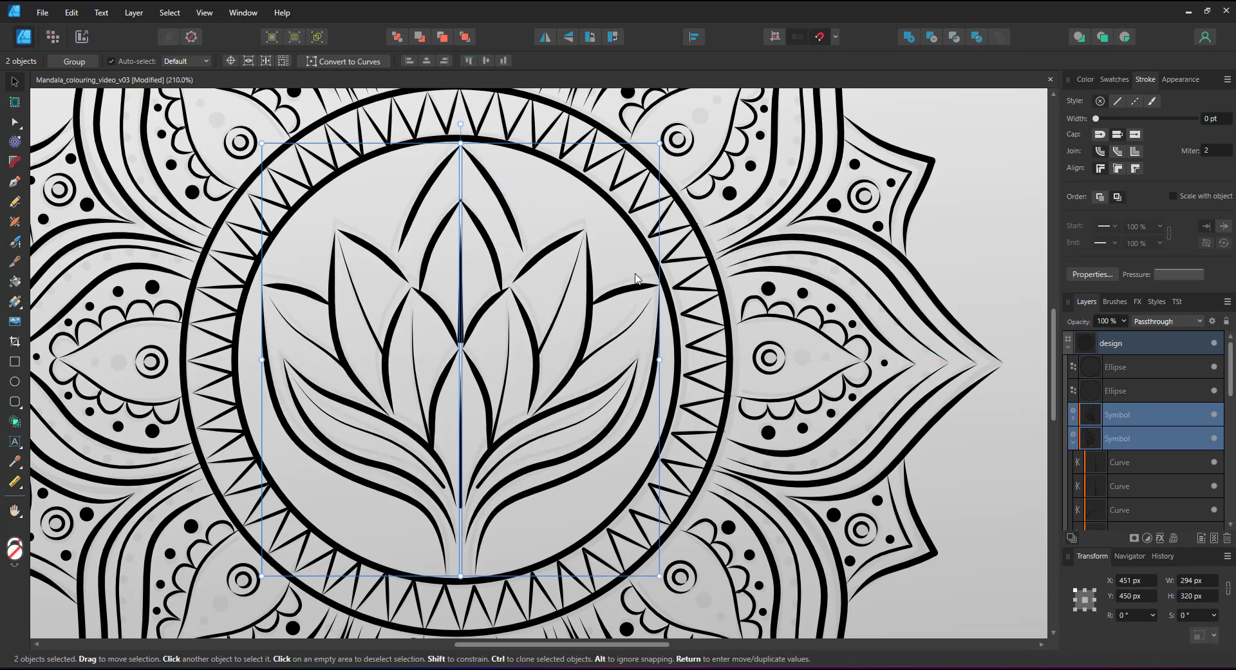
key("ctrl+d")
- Fine-tune the crossing tip nodes of the two top middle lotus petals with the Node tool
scroll(464, 153, "up", 6)
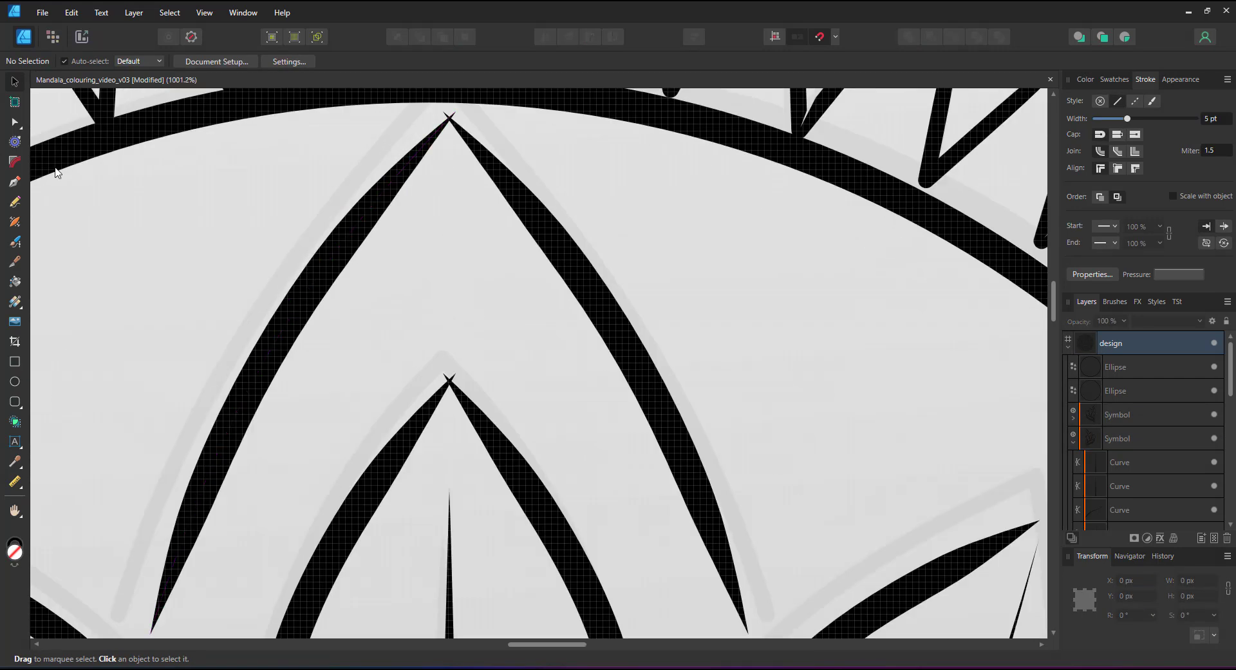
left_click(14, 124)
left_click(428, 143)
left_click_drag(455, 113, 449, 138)
left_click(454, 407)
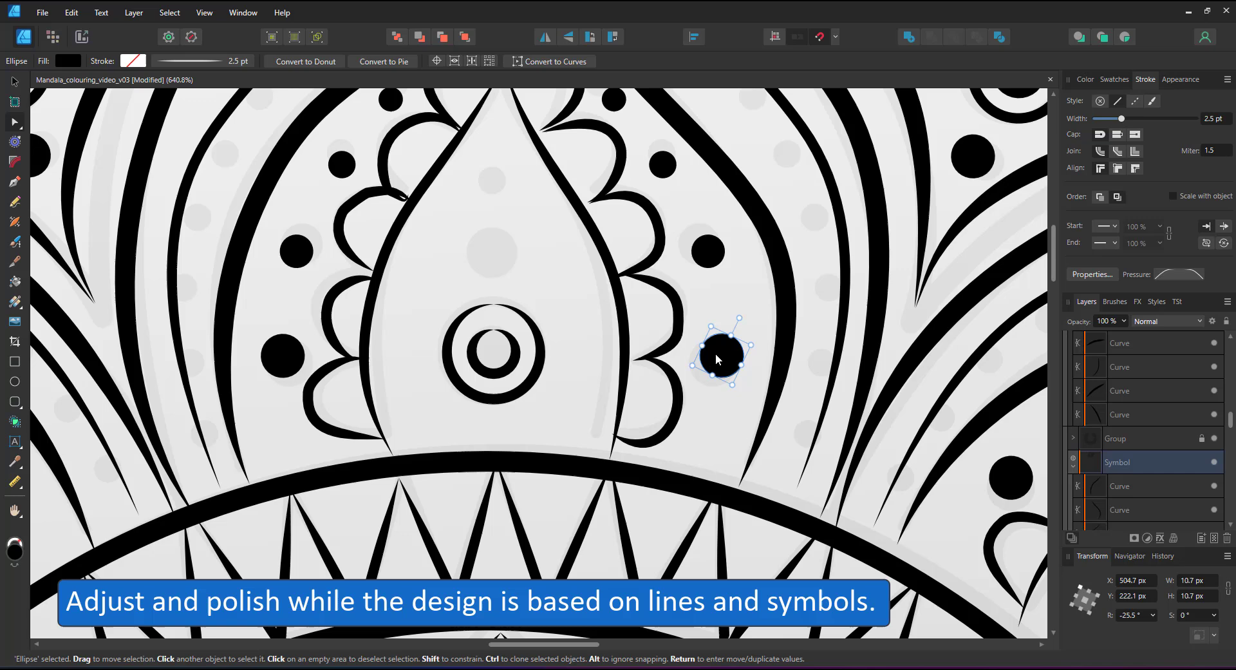
- Add two filled dots above the concentric rings inside the top petal, the smaller upper one about 8.1 px wide
left_click(496, 252)
left_click_drag(526, 241, 524, 174)
scroll(416, 135, "up", 2)
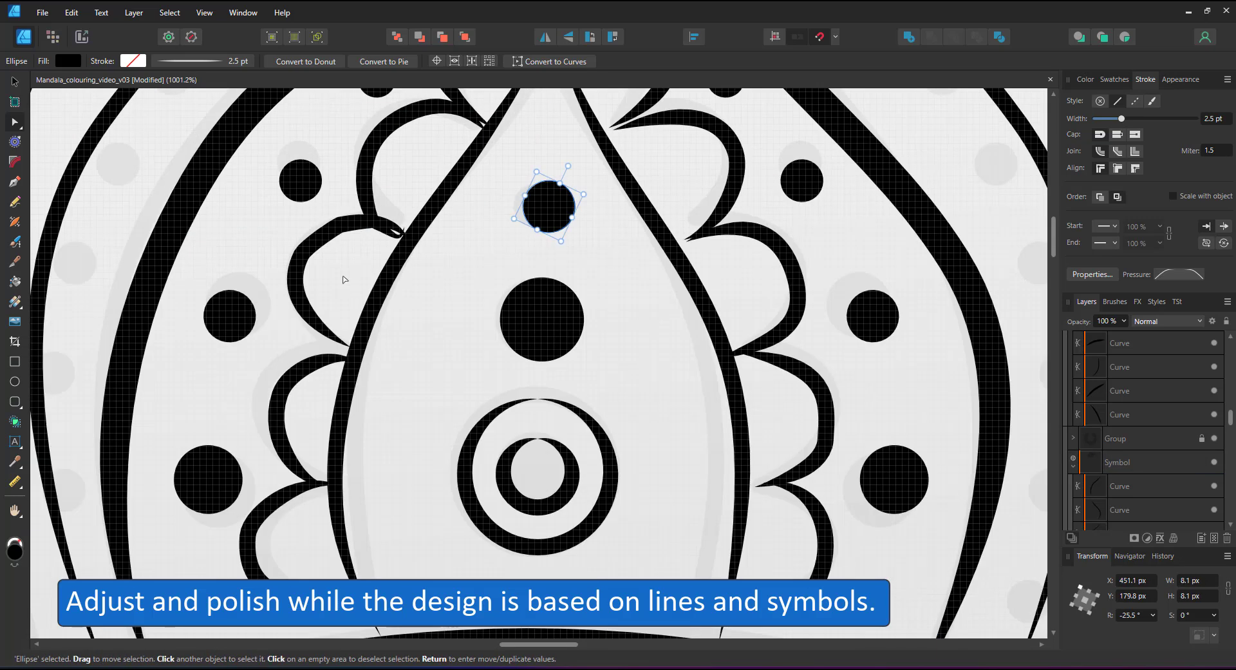
- Reshape the second-highest visible scallop left of the teardrop by aligning its end node, deleting a surplus node and rounding the arc
left_click(361, 222)
left_click_drag(410, 239, 398, 237)
left_click(339, 224)
key("Delete")
left_click(300, 255)
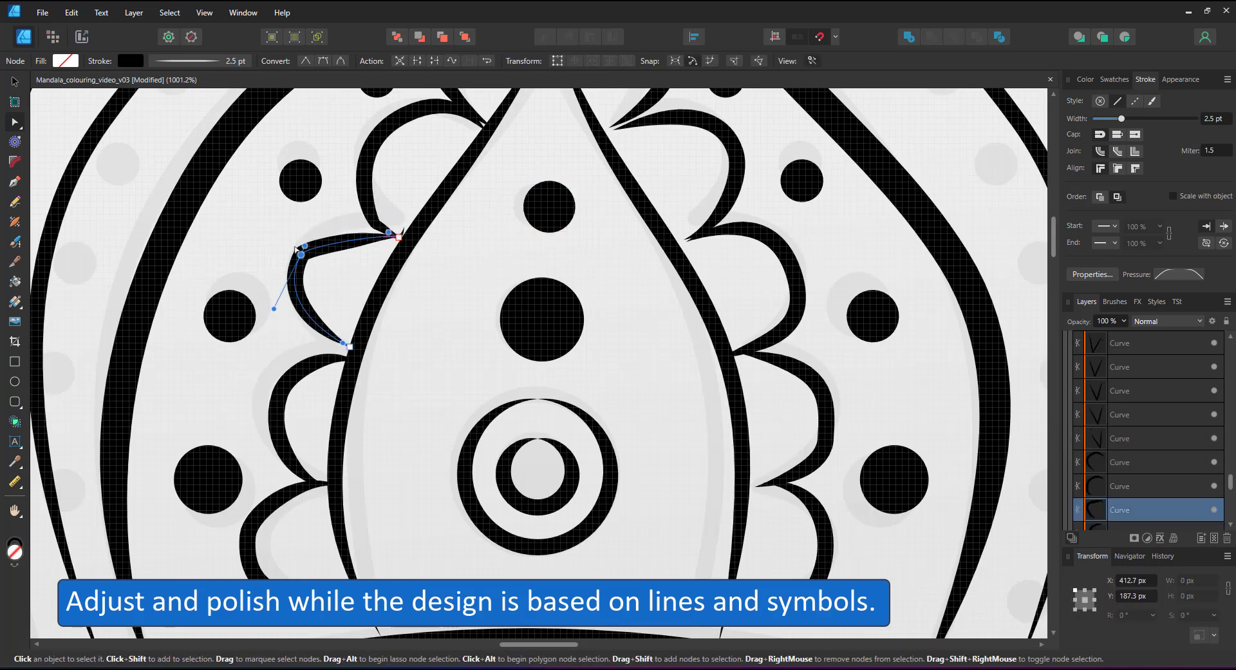
left_click_drag(306, 244, 331, 193)
- Reshape the scallop above it by aligning its lower end, deleting a surplus node and adjusting the remaining curve node and handles
left_click(359, 181)
left_click_drag(405, 234, 398, 242)
left_click(362, 163)
key("Delete")
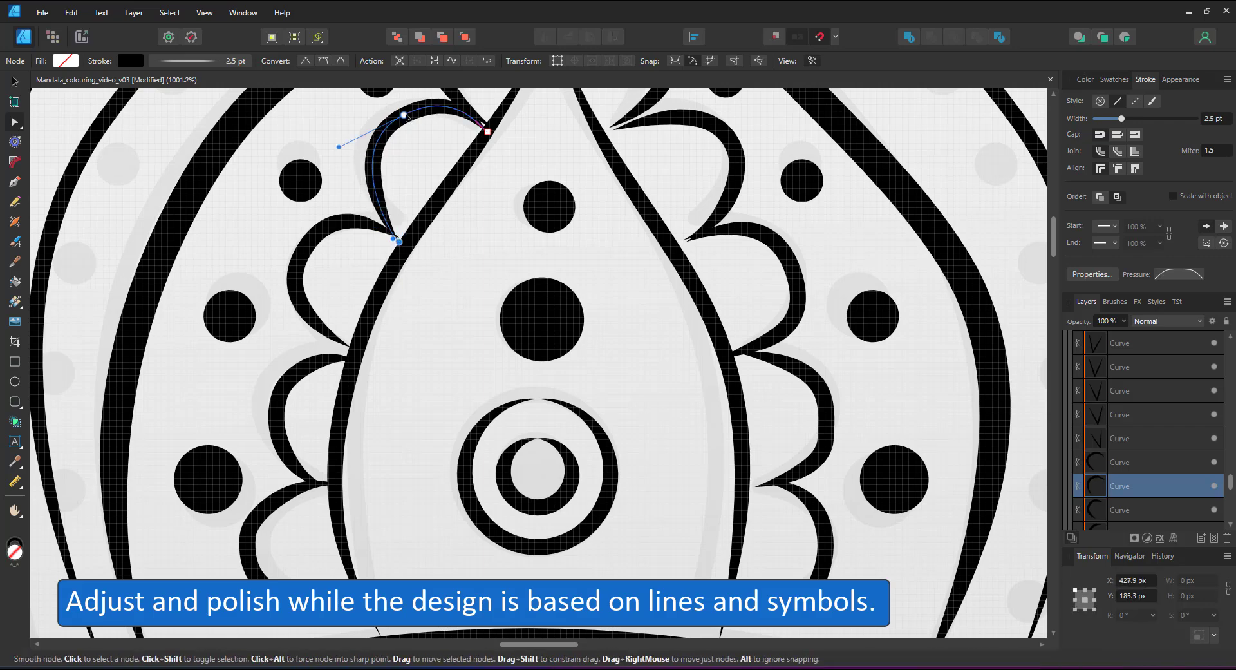
left_click_drag(403, 117, 381, 122)
left_click_drag(316, 155, 331, 171)
left_click_drag(425, 281, 484, 131)
- Pull the outer node of the lowest scallop left of the teardrop inward and clear the selection
left_click(308, 402)
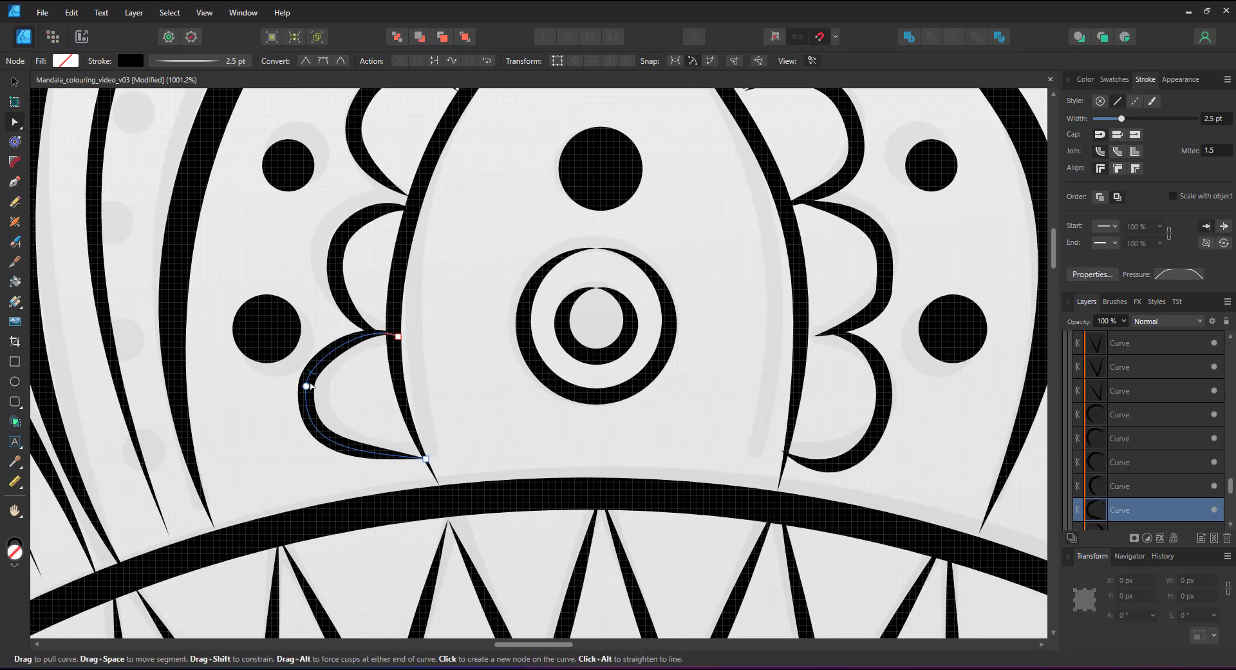
left_click_drag(308, 386, 328, 383)
key("ctrl+0")
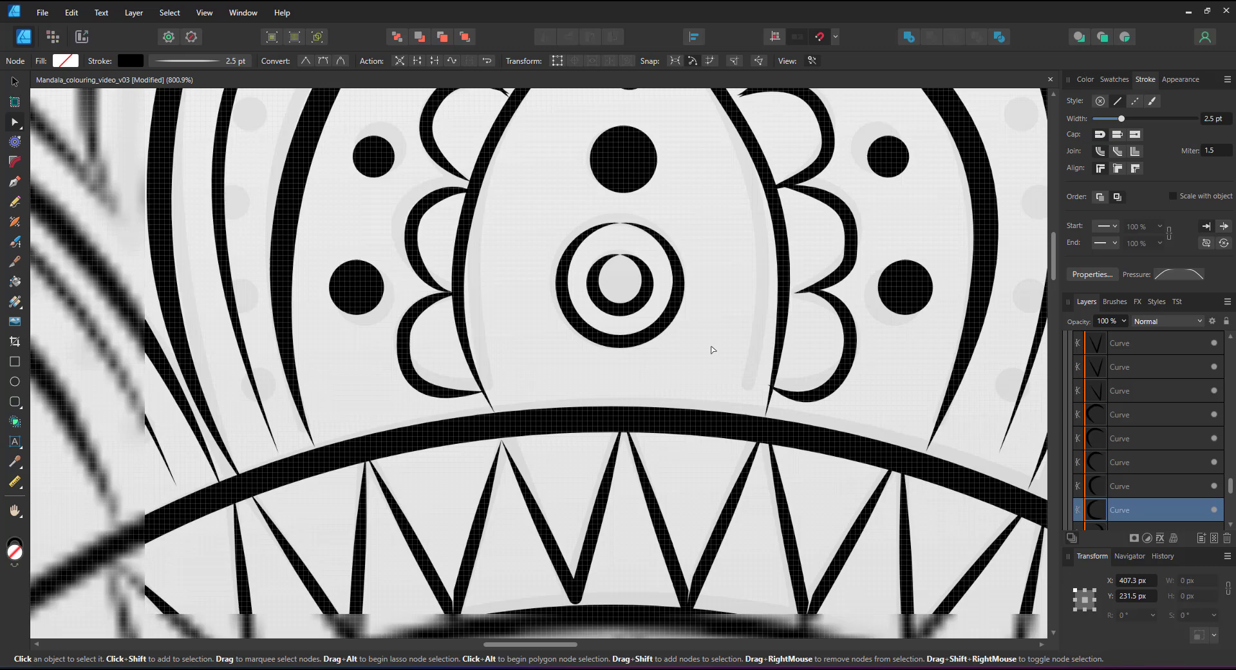
left_click(789, 336)
- Unlock the group of repeated petals, select it together with the petal symbol, and nudge both slightly to the left
scroll(565, 239, "up", 4)
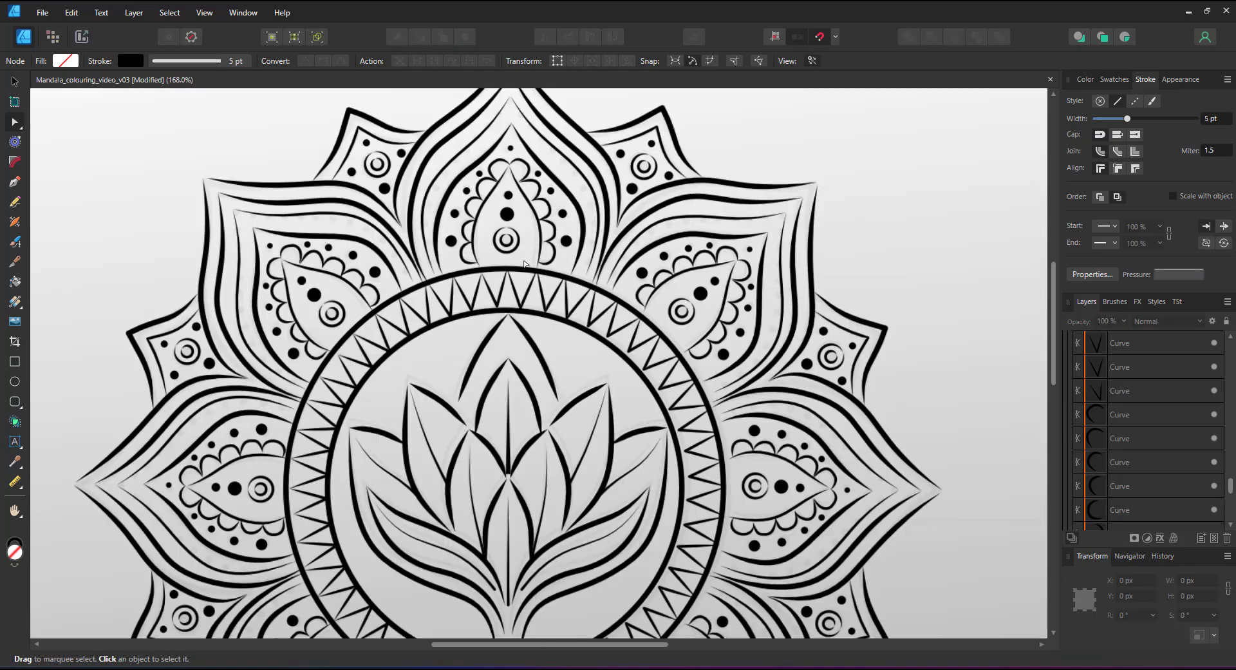
left_click(17, 83)
left_click(592, 188)
scroll(1146, 401, "up", 12)
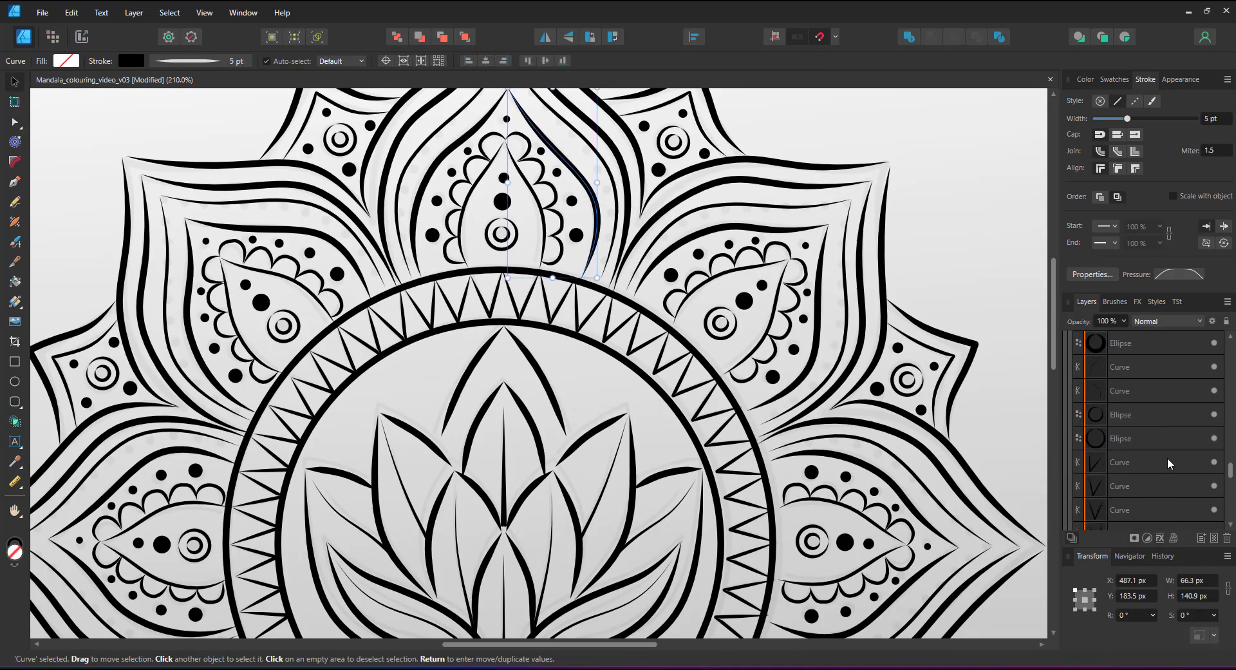
scroll(1176, 454, "up", 3)
left_click(1073, 442)
left_click(1127, 486)
left_click_drag(1017, 446, 1038, 491)
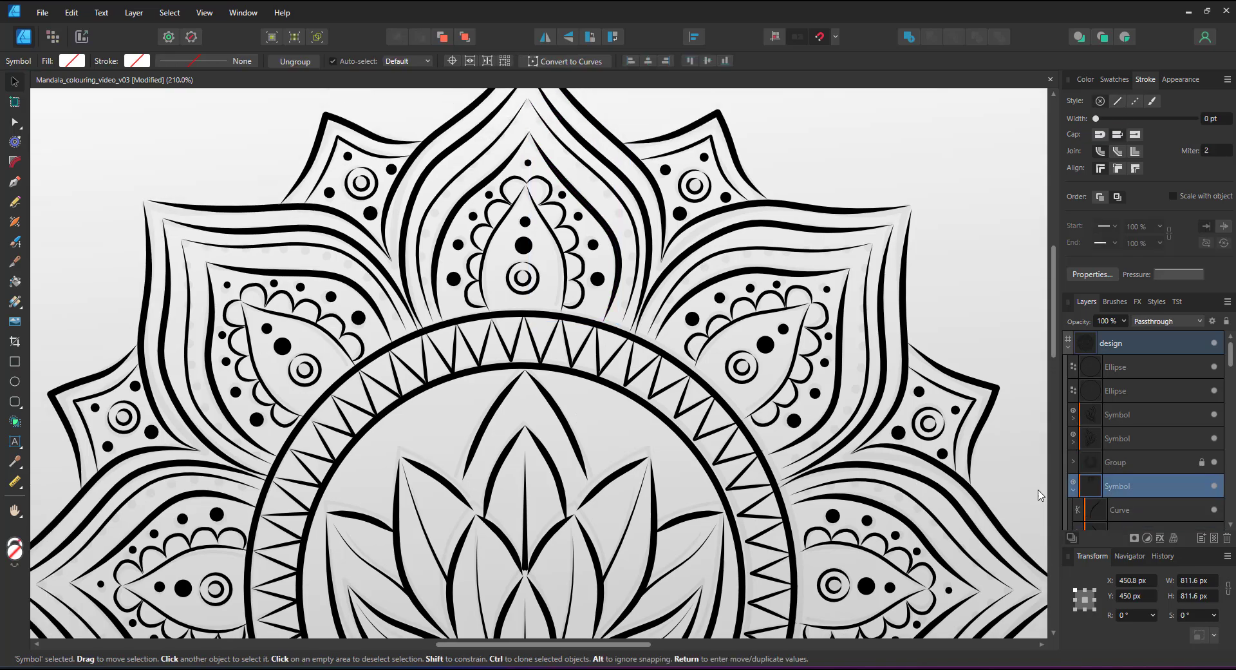
left_click(1137, 509)
scroll(1149, 460, "down", 3)
scroll(1149, 460, "up", 3)
left_click(1154, 490)
left_click(1151, 461, "shift")
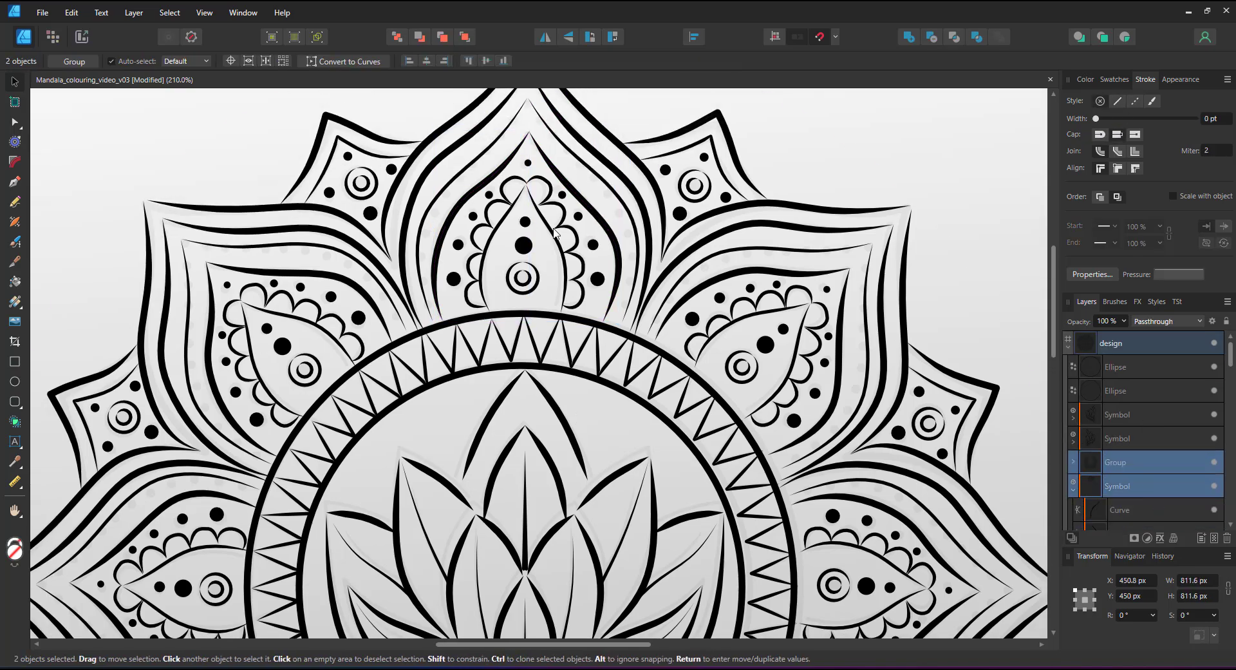
left_click_drag(420, 180, 418, 180)
scroll(486, 335, "down", 4)
- Align the outer tip nodes of the zigzag lines just right of the ring's top so they meet inside the outer circle
scroll(534, 371, "up", 7)
left_click(16, 121)
left_click(518, 226)
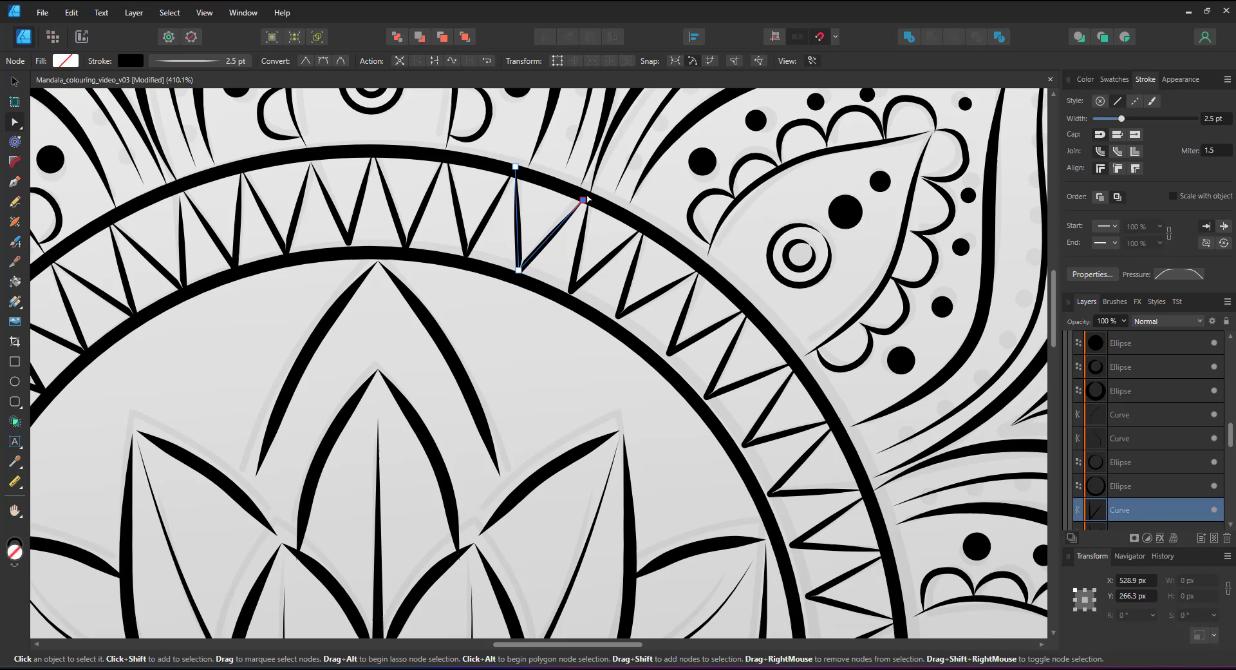
left_click(580, 251)
left_click_drag(589, 204, 583, 200)
left_click(518, 225)
left_click(483, 225, "shift")
left_click_drag(513, 177, 516, 180)
- Adjust the outer tip nodes of the remaining zigzag lines around the ring's top center, upper left and upper right
left_click_drag(388, 124, 465, 164)
left_click(422, 212, "shift")
left_click_drag(446, 153, 447, 162)
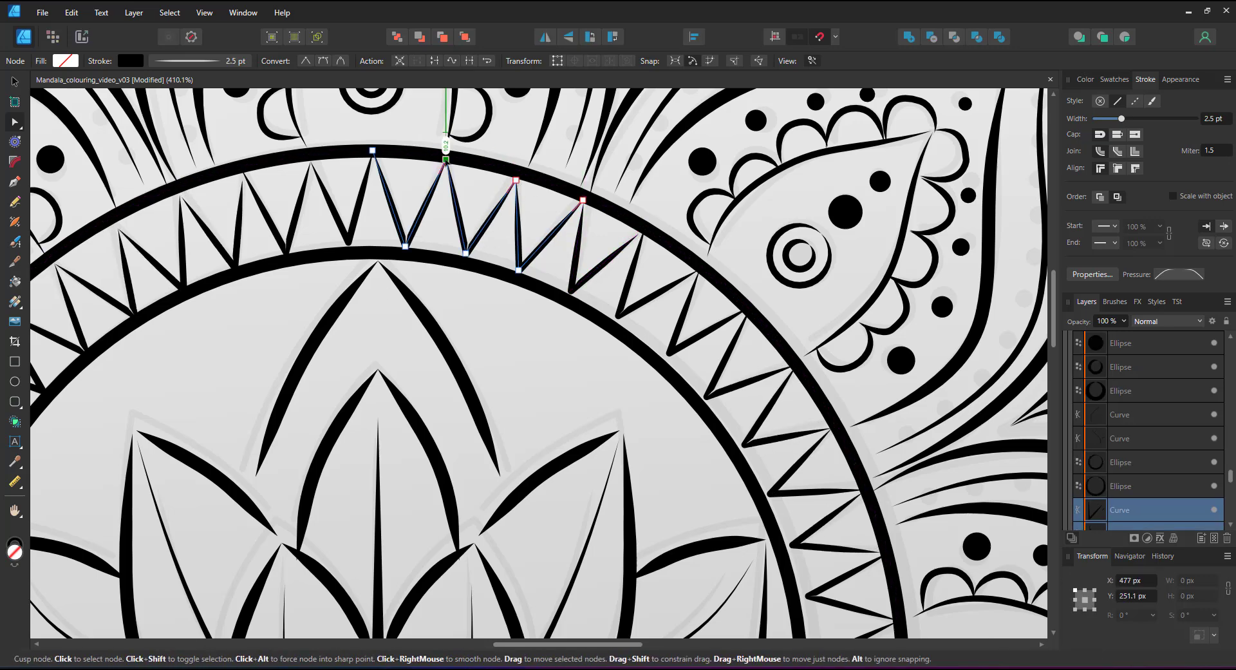
left_click(332, 209, "shift")
left_click_drag(373, 154, 371, 159)
left_click(237, 241)
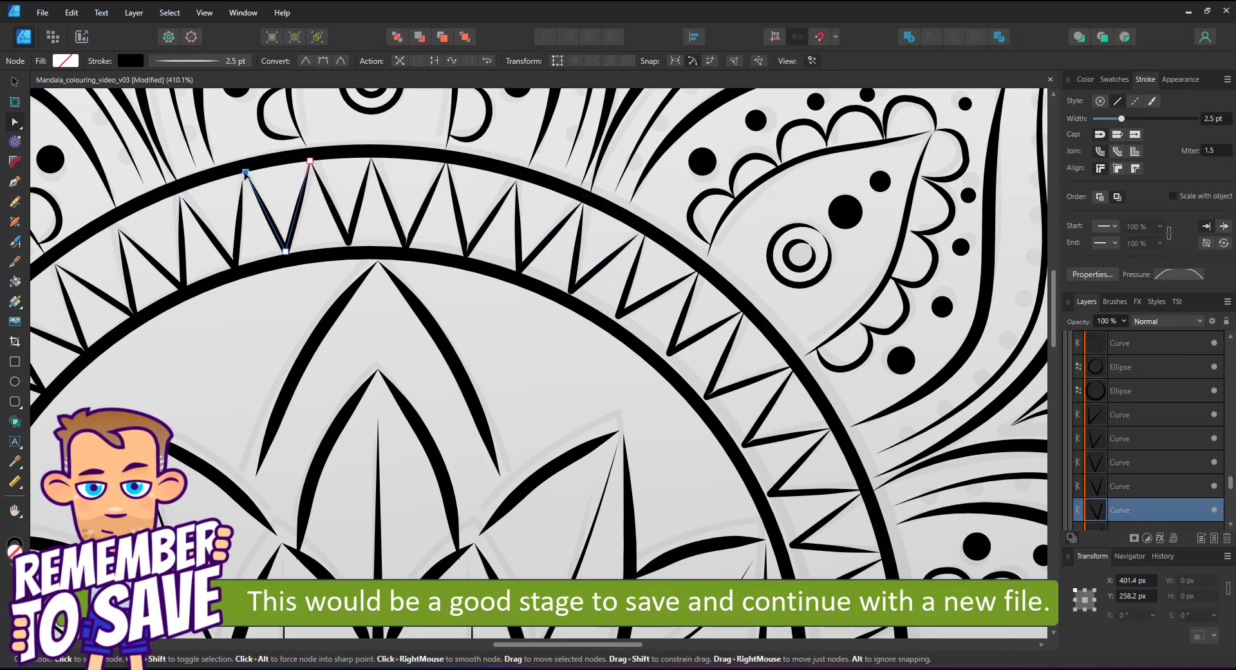
left_click(630, 310)
left_click(672, 350)
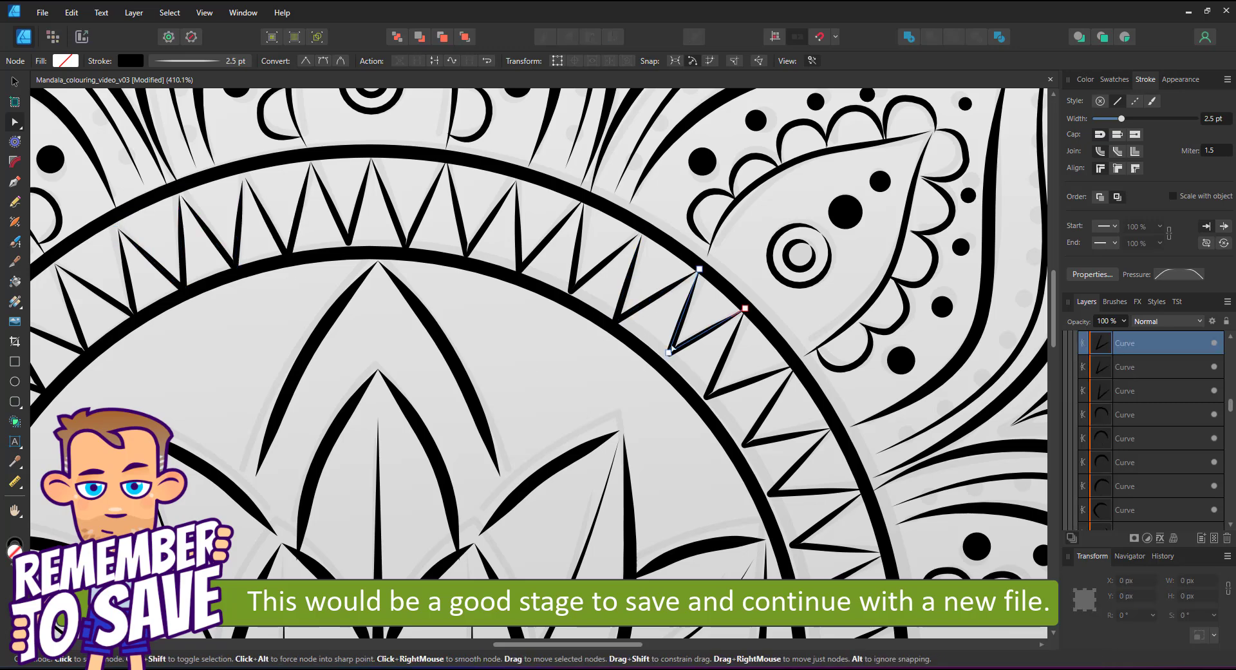
key("ctrl+0")
left_click(784, 230)
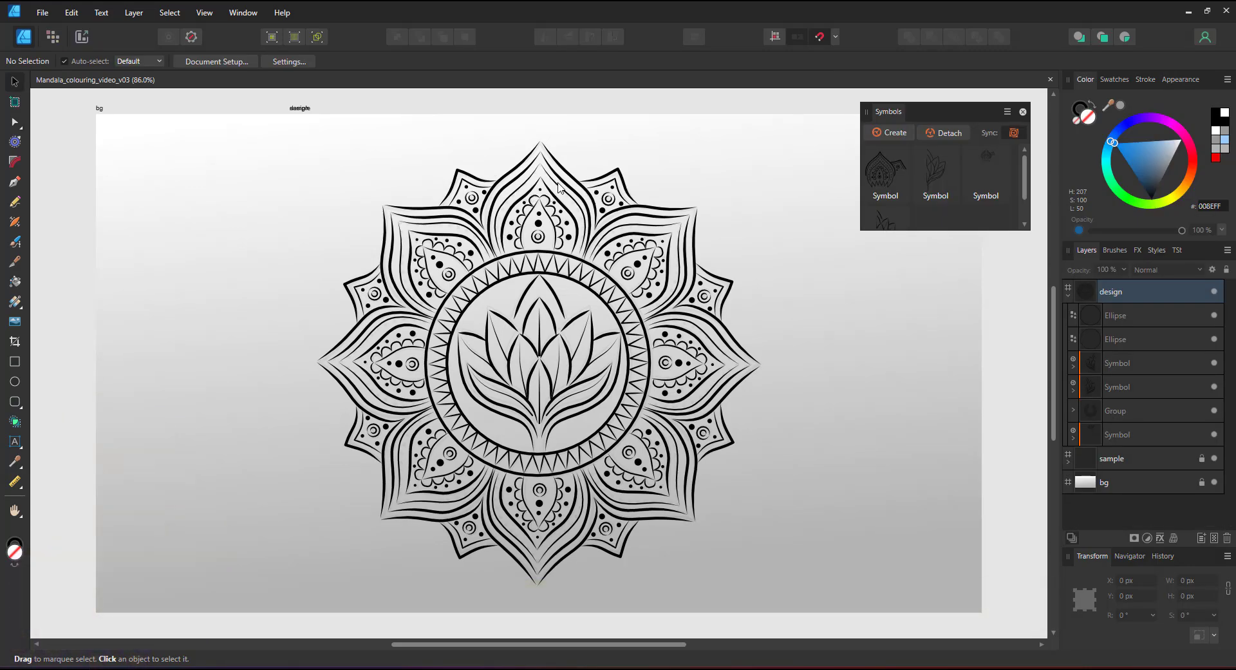
- Try filling the top petal's two outermost open lines with red EC0000, and undo the fill
left_click(558, 187)
scroll(557, 187, "up", 5)
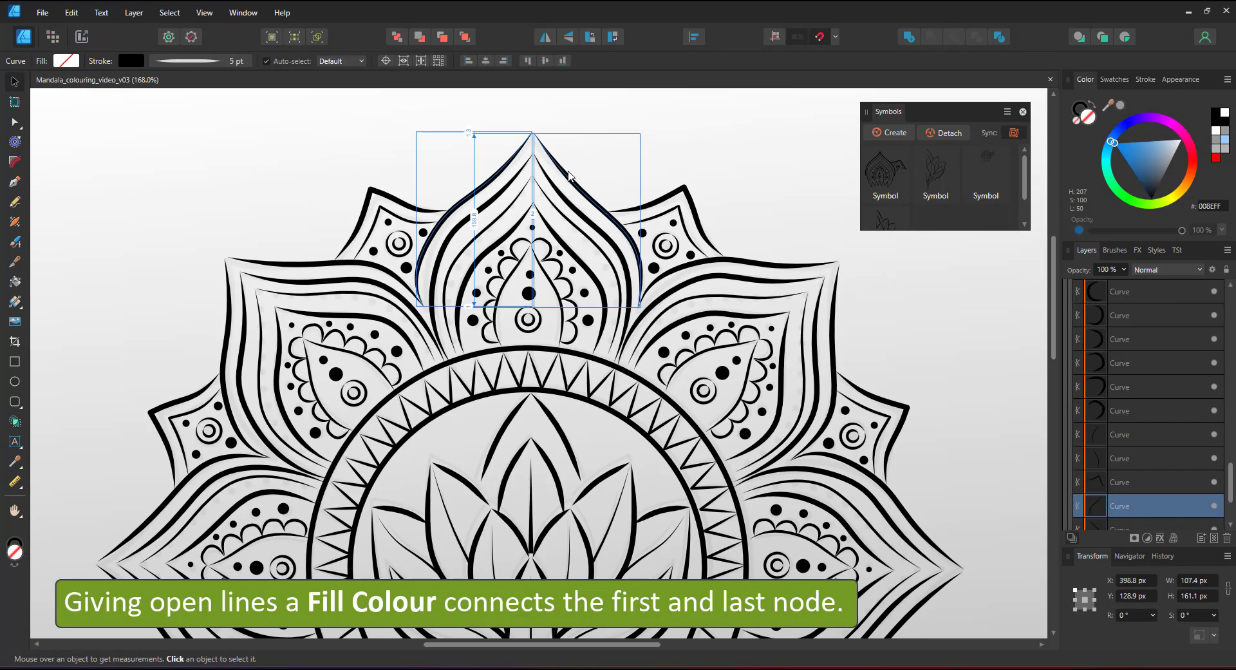
left_click(1214, 157)
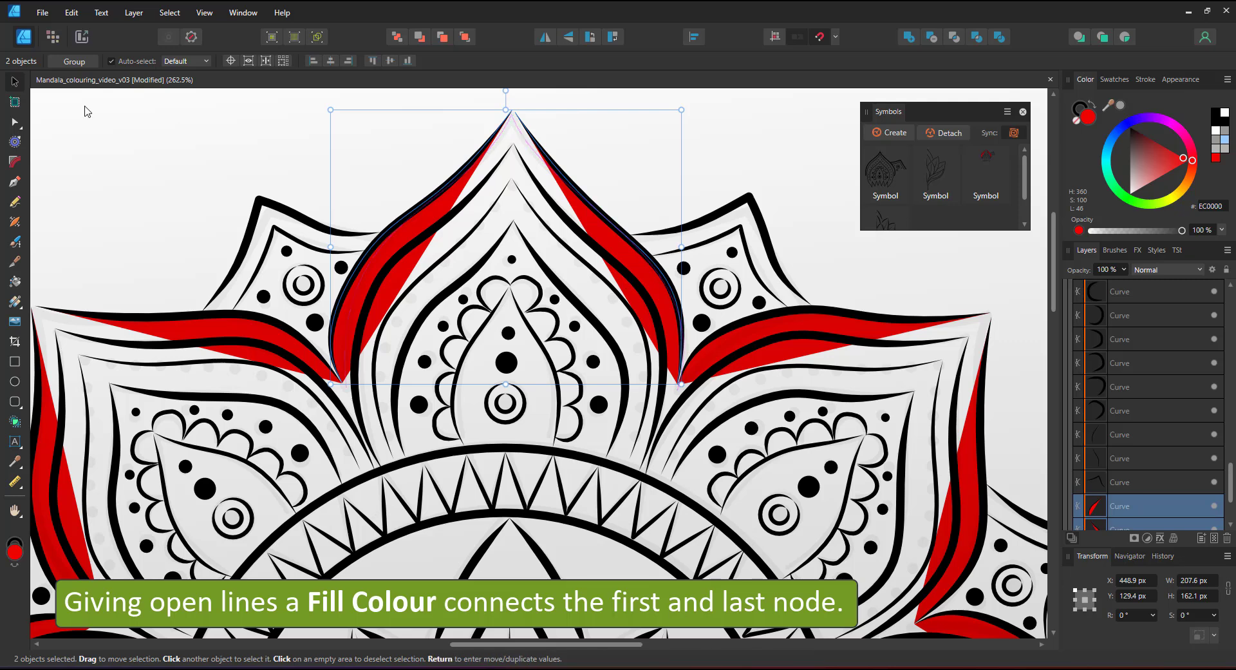
key("a")
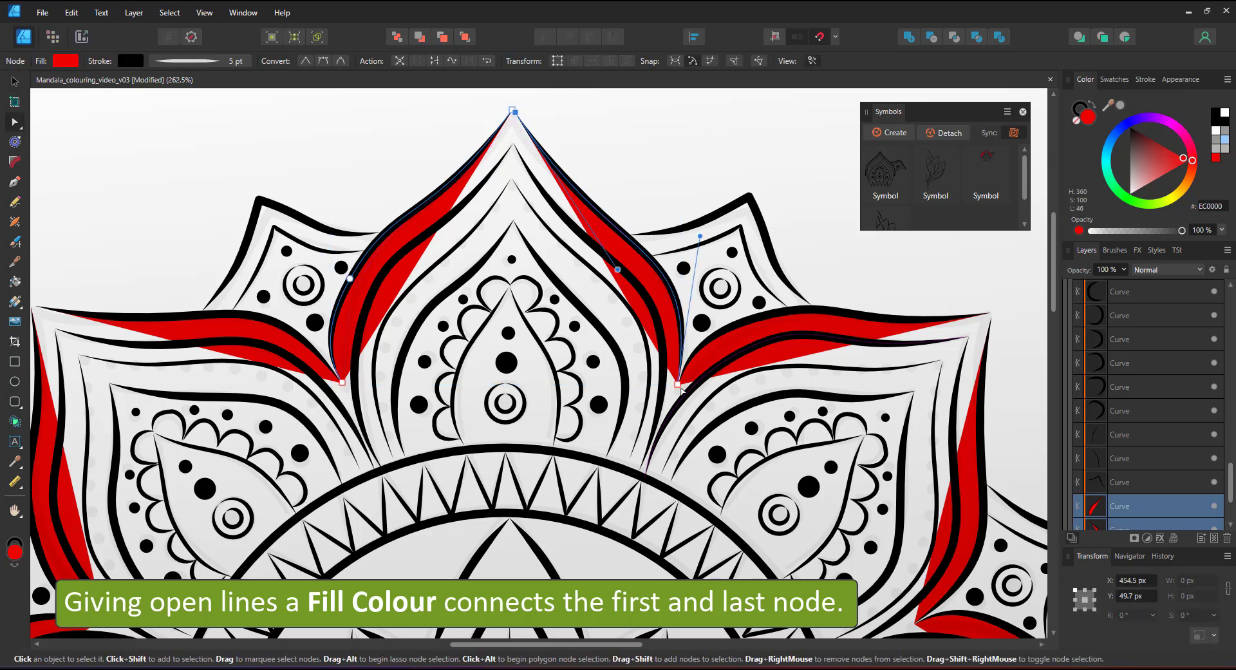
key("ctrl+z")
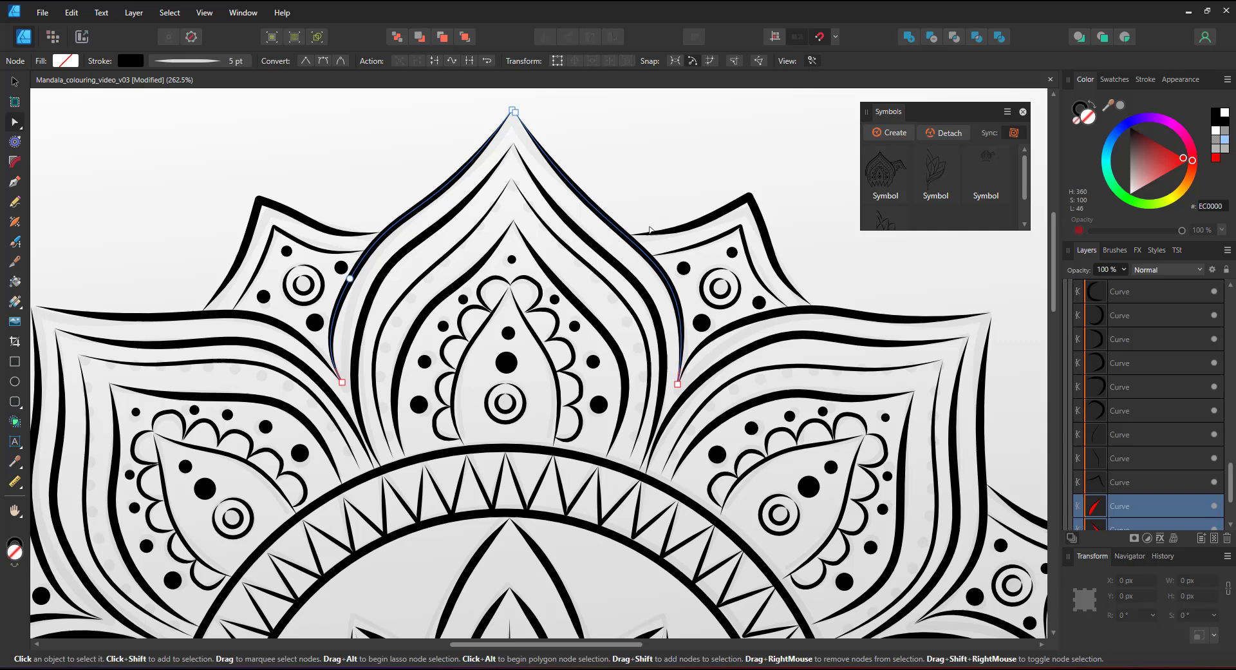
- Send the two inner circles behind the rest of the design and fill both with magenta E900EC
left_click_drag(1225, 505, 1223, 268)
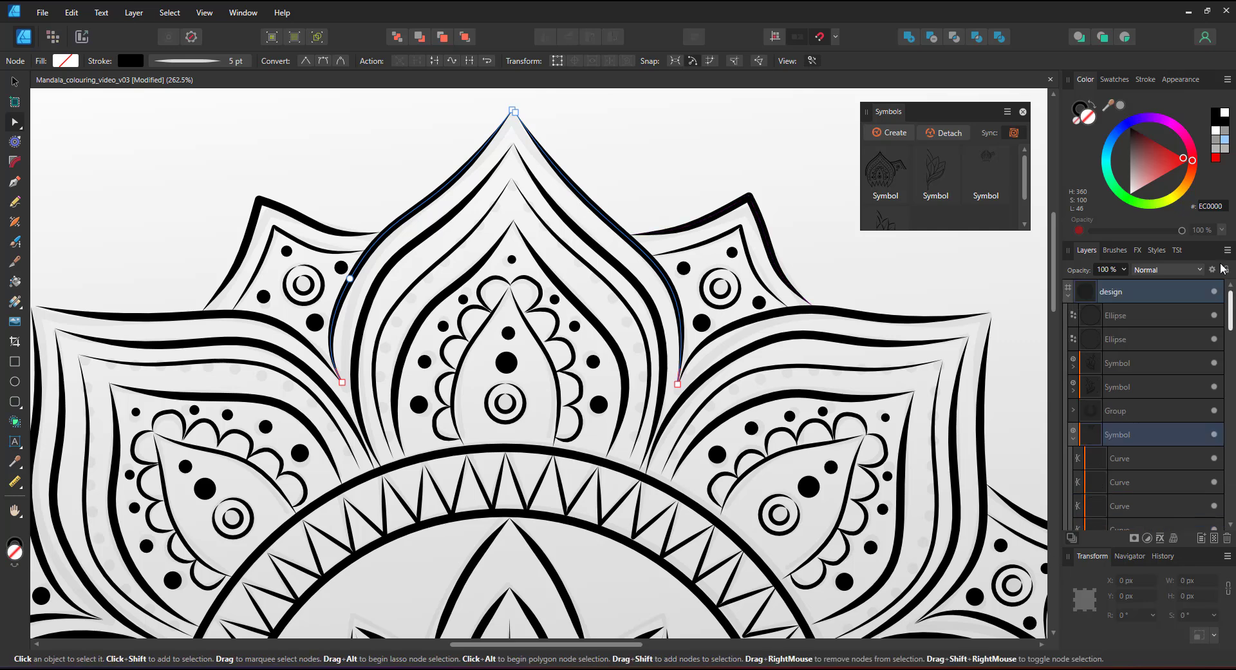
left_click(1069, 295)
left_click(1069, 296)
left_click(1119, 317)
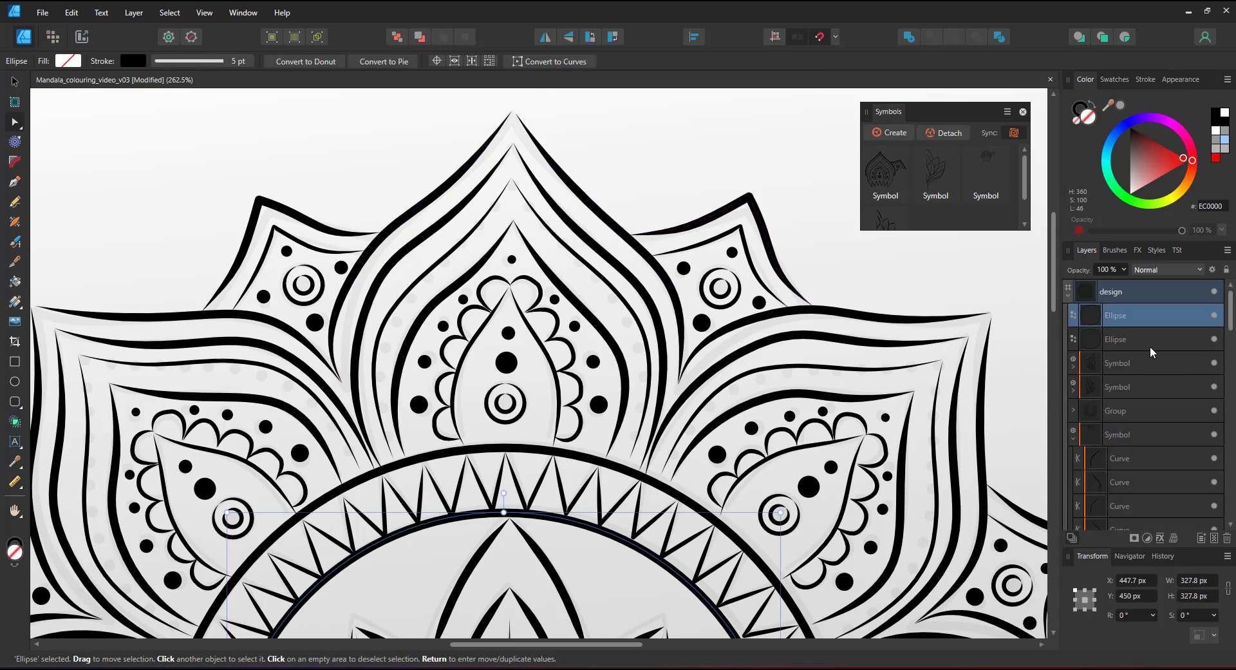
left_click(1147, 344, "shift")
key("ctrl+shift+[")
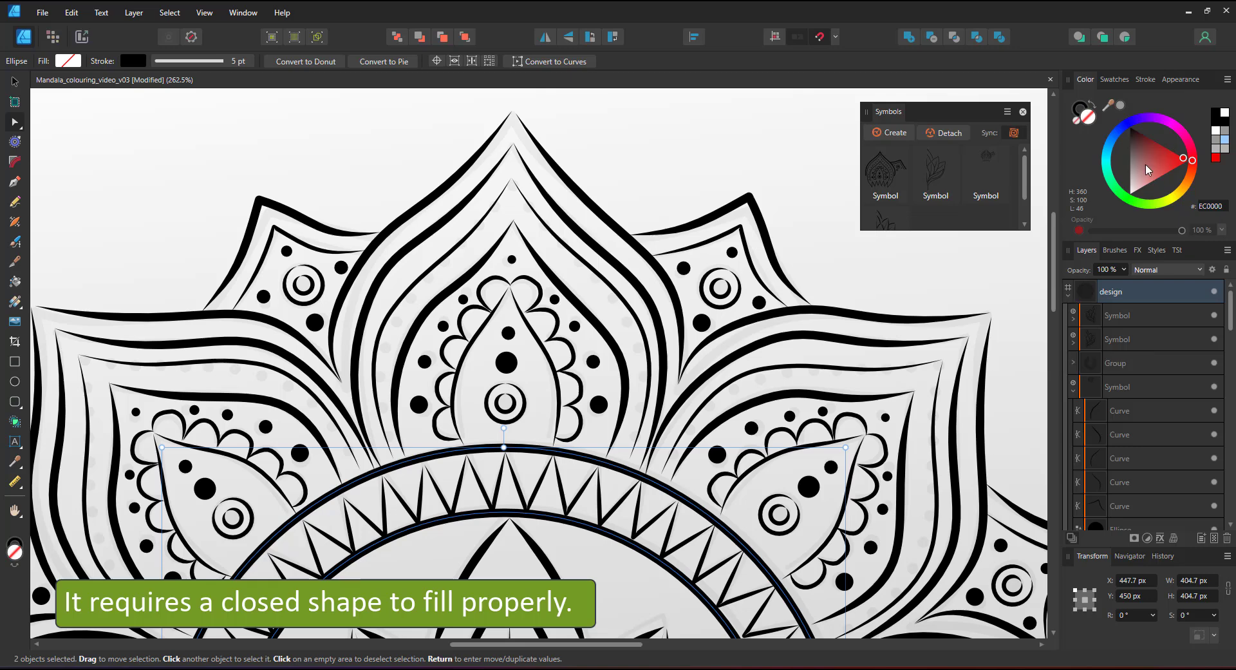
left_click(1171, 128)
key("ctrl+0")
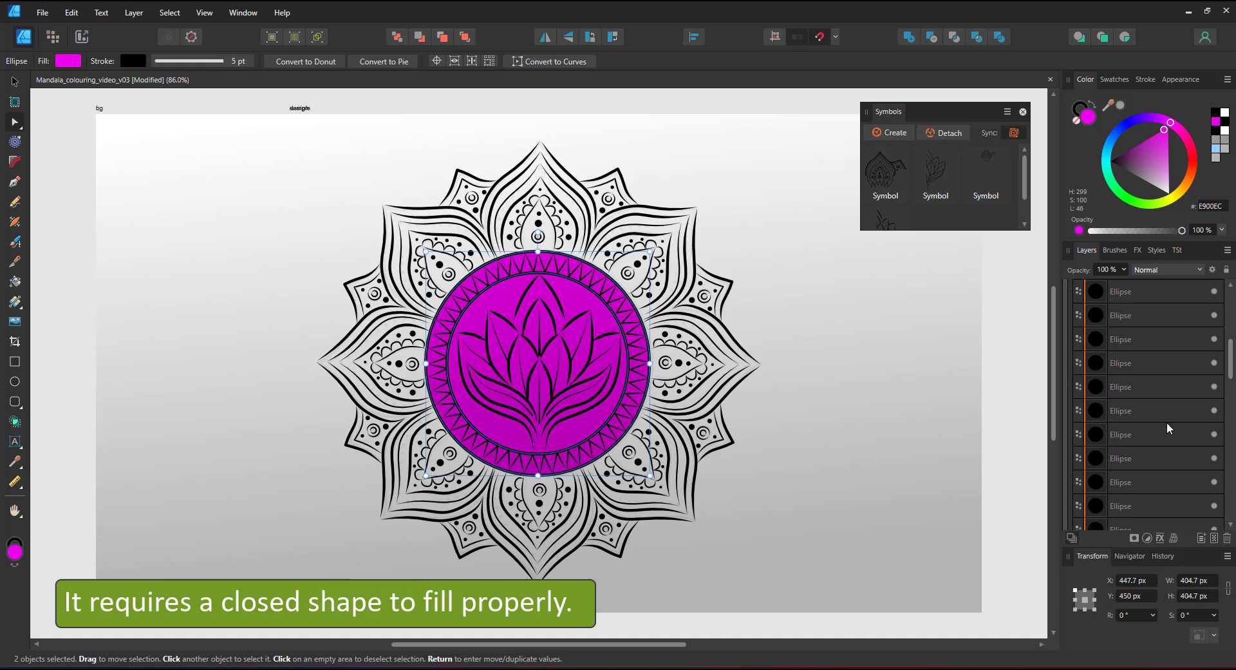
- Recolour the smaller inner circle with the lighter pink E16BE3
key("ctrl+d")
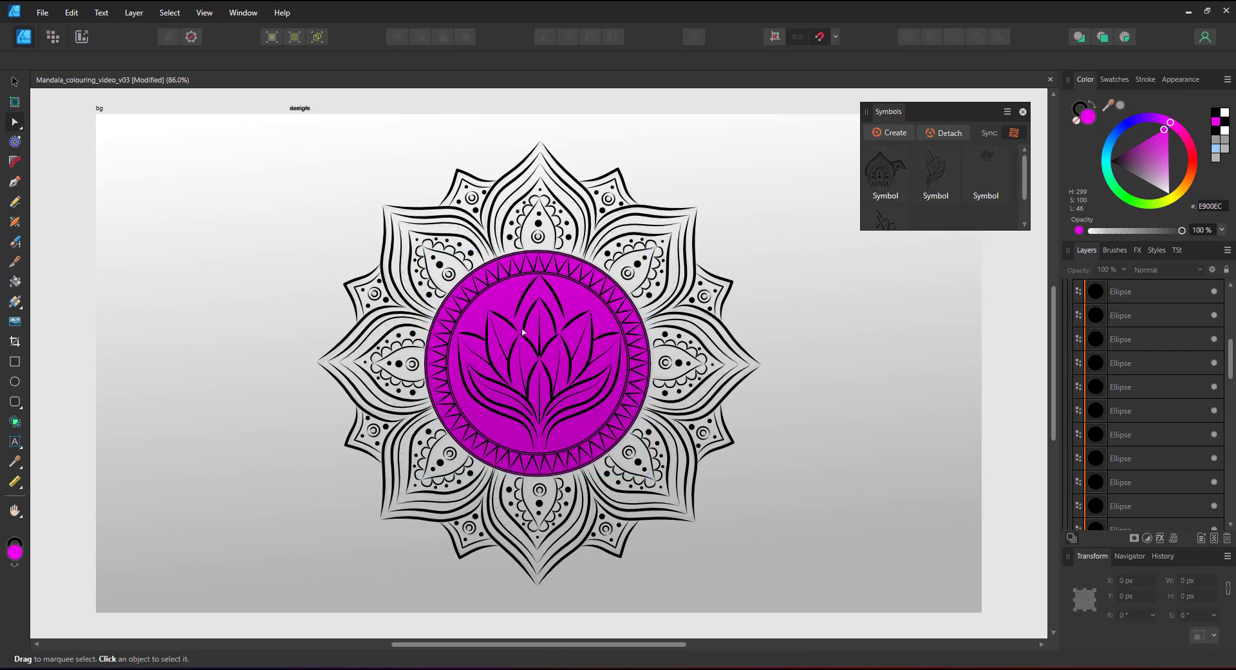
left_click(565, 303)
left_click(1163, 160)
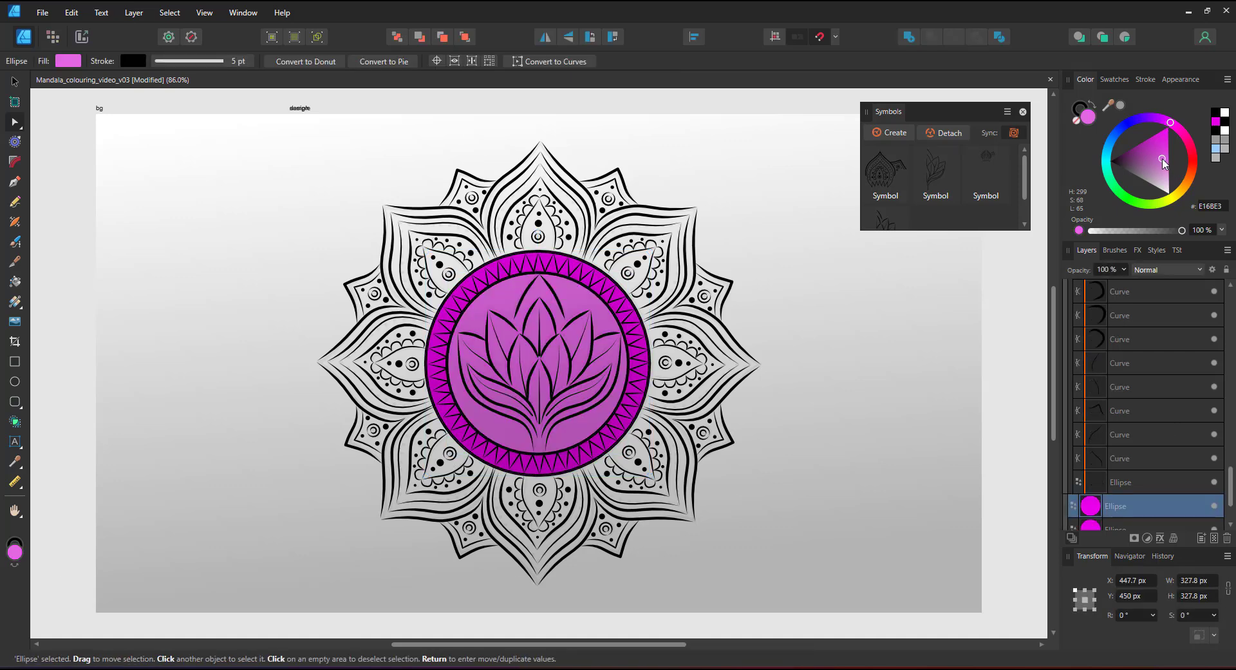
- Remove the fill colours from the two inner circles
scroll(1160, 527, "down", 2)
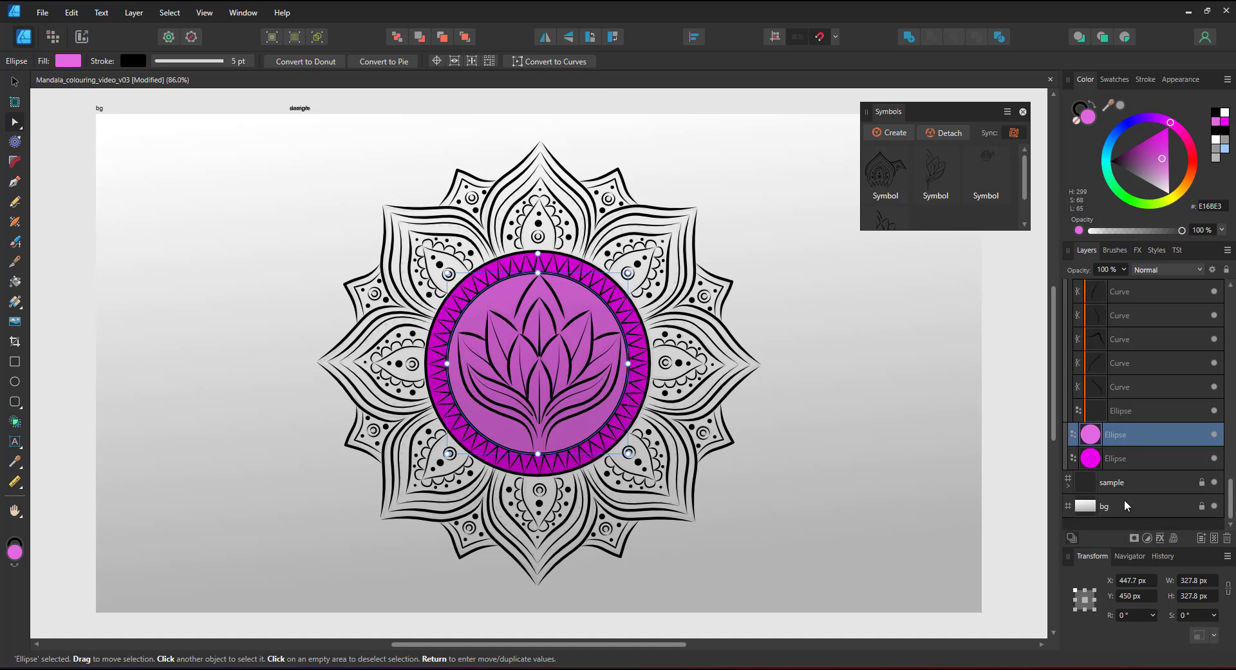
left_click(1123, 455, "shift")
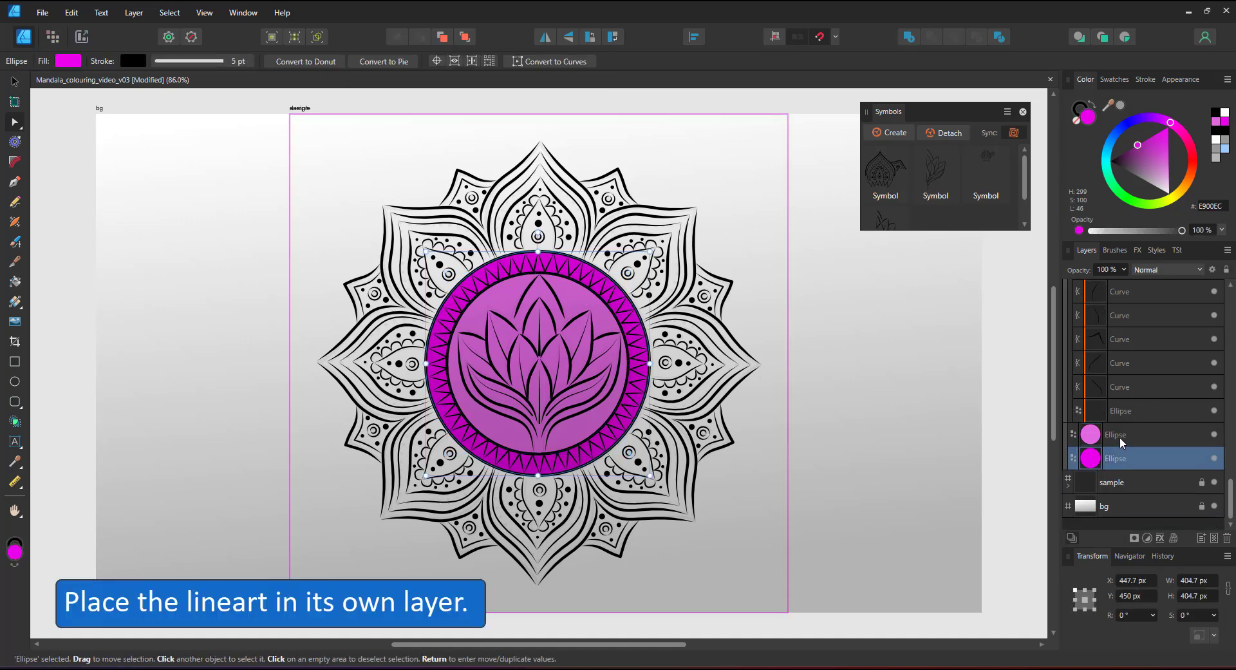
left_click(1073, 120)
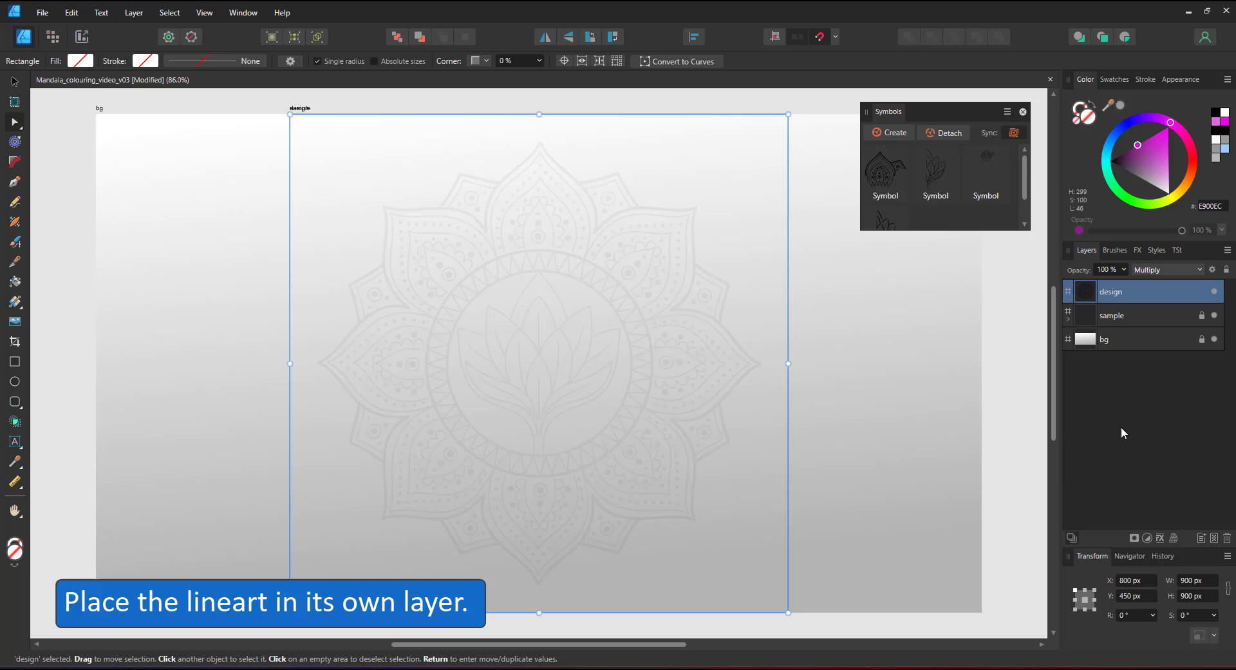
- Add a new layer inside the design artboard and name it "colour"
left_click(1201, 538)
double_click(1125, 320)
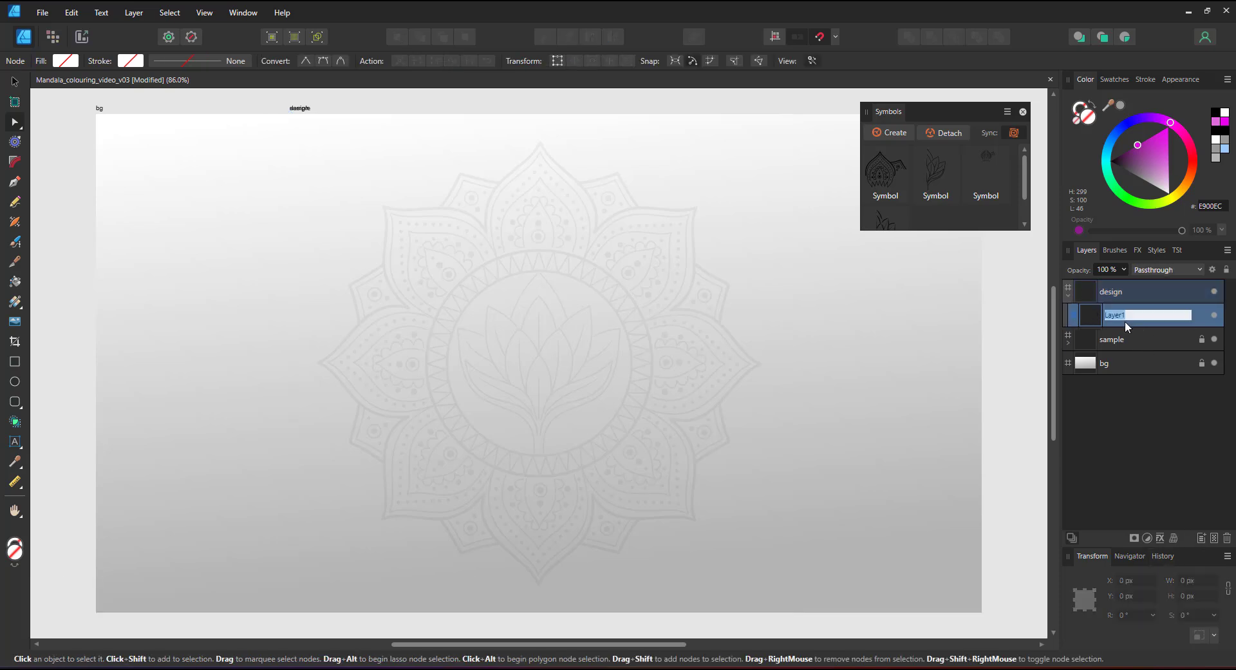
type("colo")
key("BackSpace")
type("lour")
key("Return")
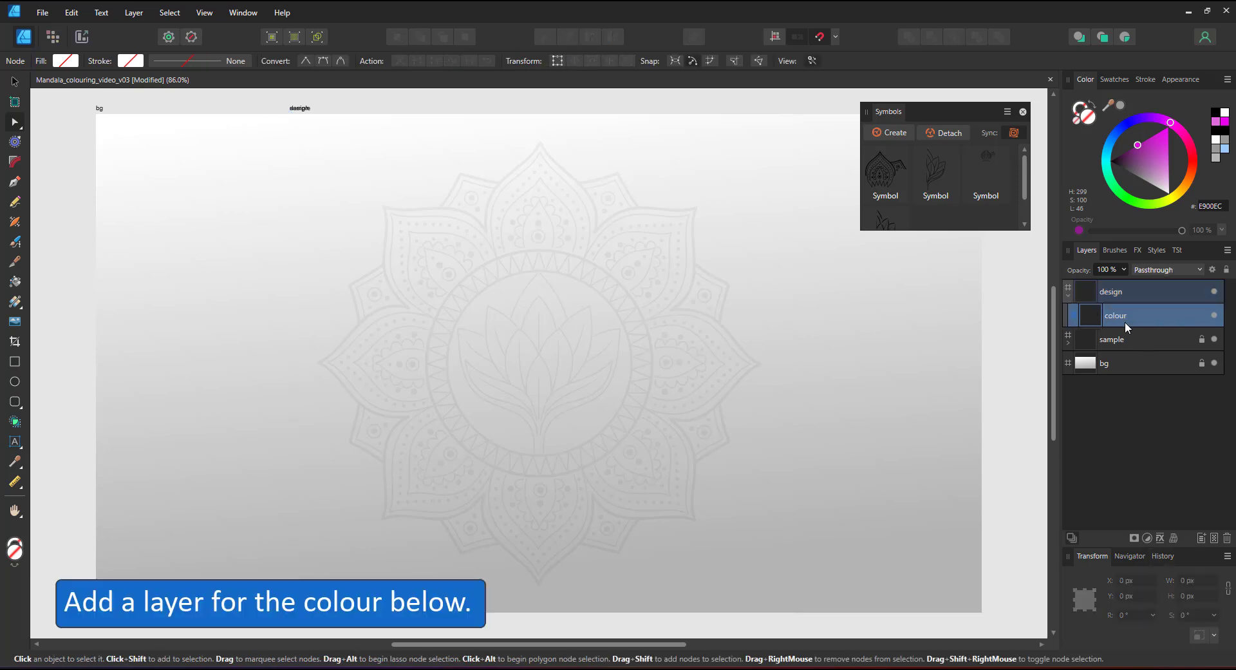
- Add a layer named "lineart" above the colour layer and place the mandala lines in it
left_click(1202, 538)
double_click(1119, 319)
type("lineart")
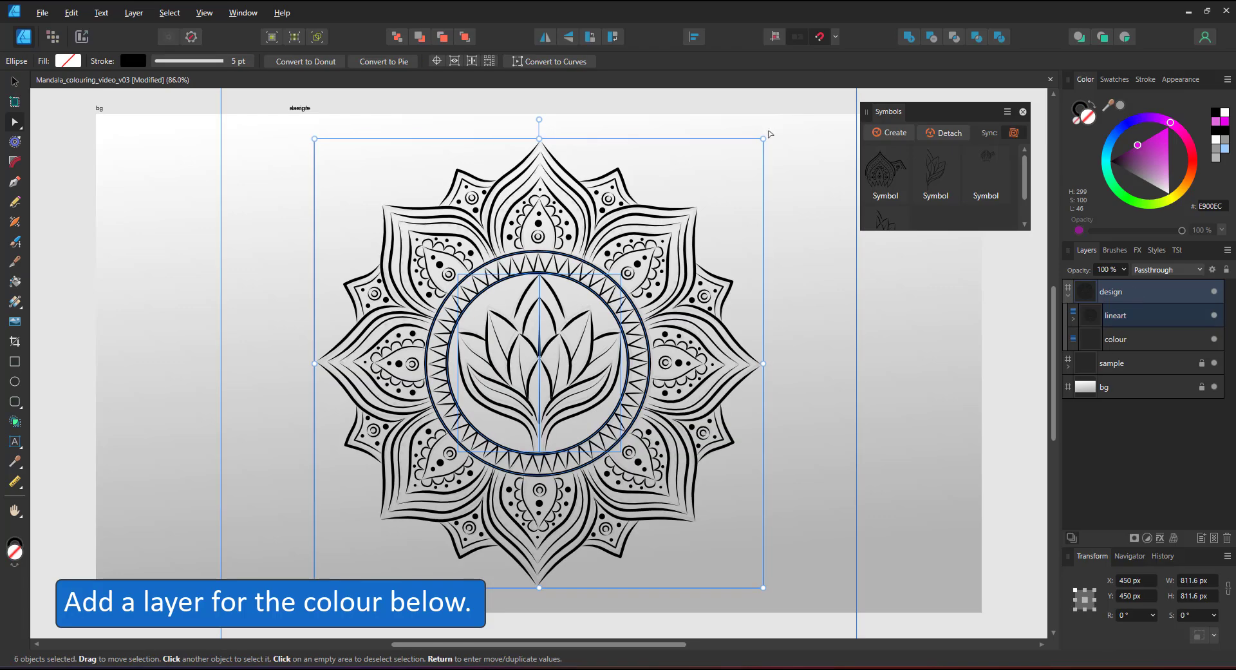
- On the colour layer, draw a closed five-node Pen shape over the top petal, filled with 00ECCD and without a stroke
left_click(1133, 340)
scroll(539, 194, "up", 5)
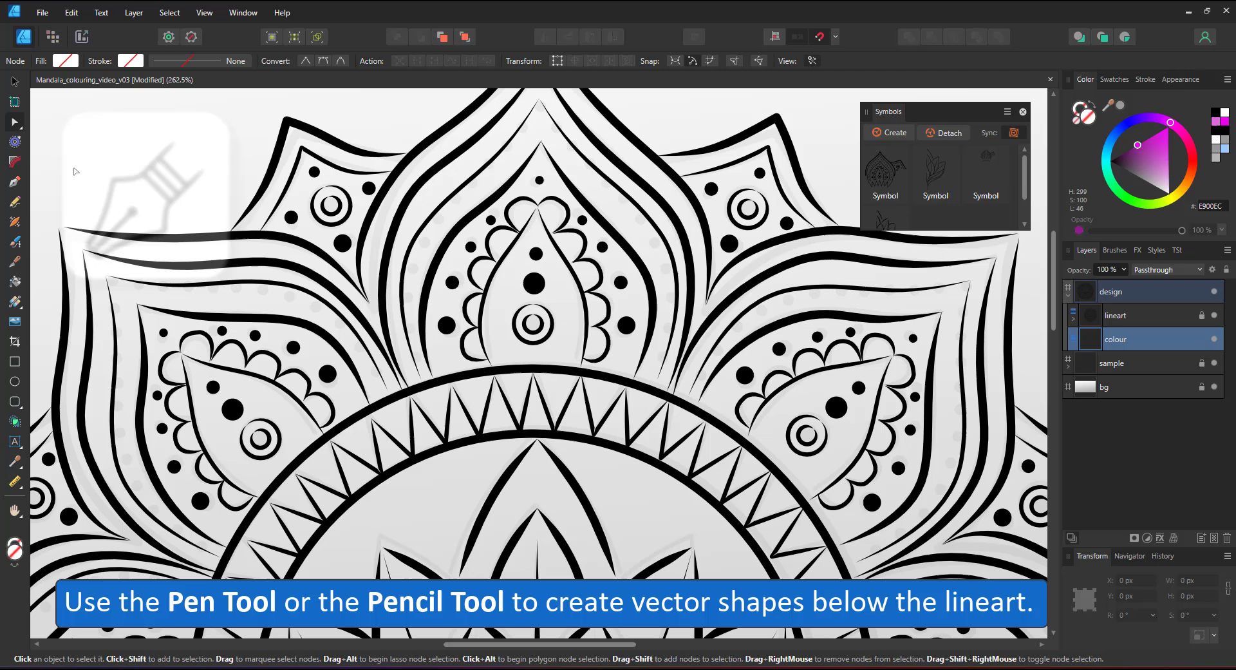
left_click(15, 182)
left_click_drag(454, 458, 465, 542)
left_click(679, 477)
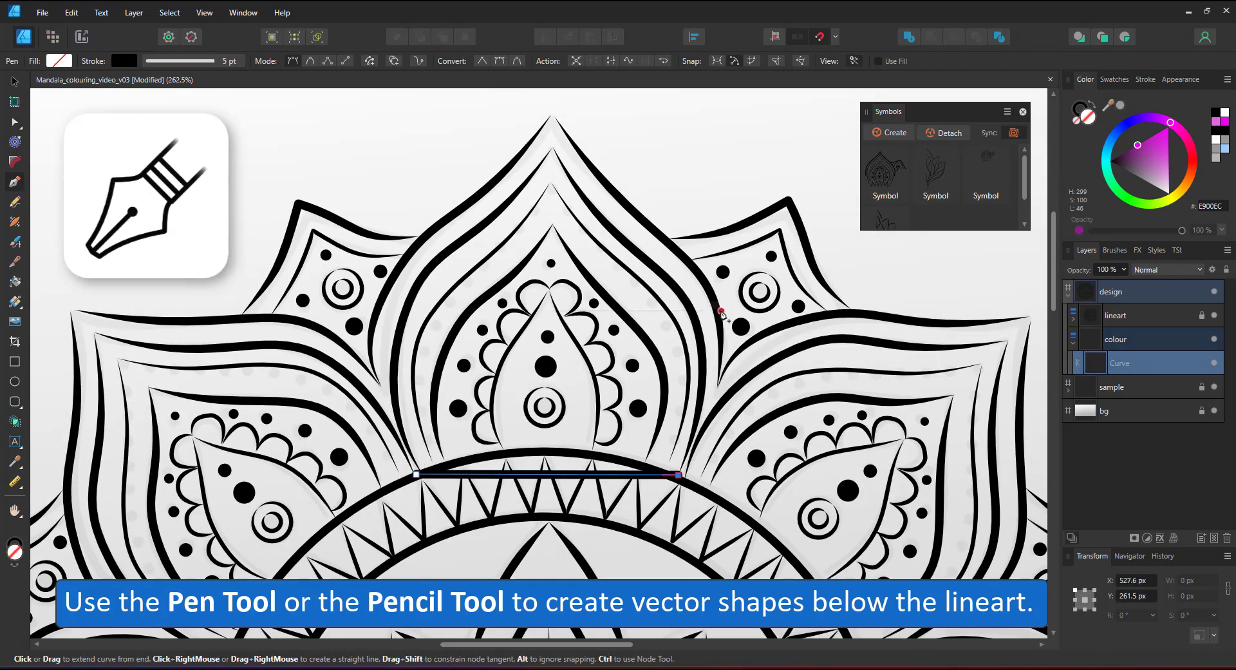
left_click(381, 387)
left_click(552, 108)
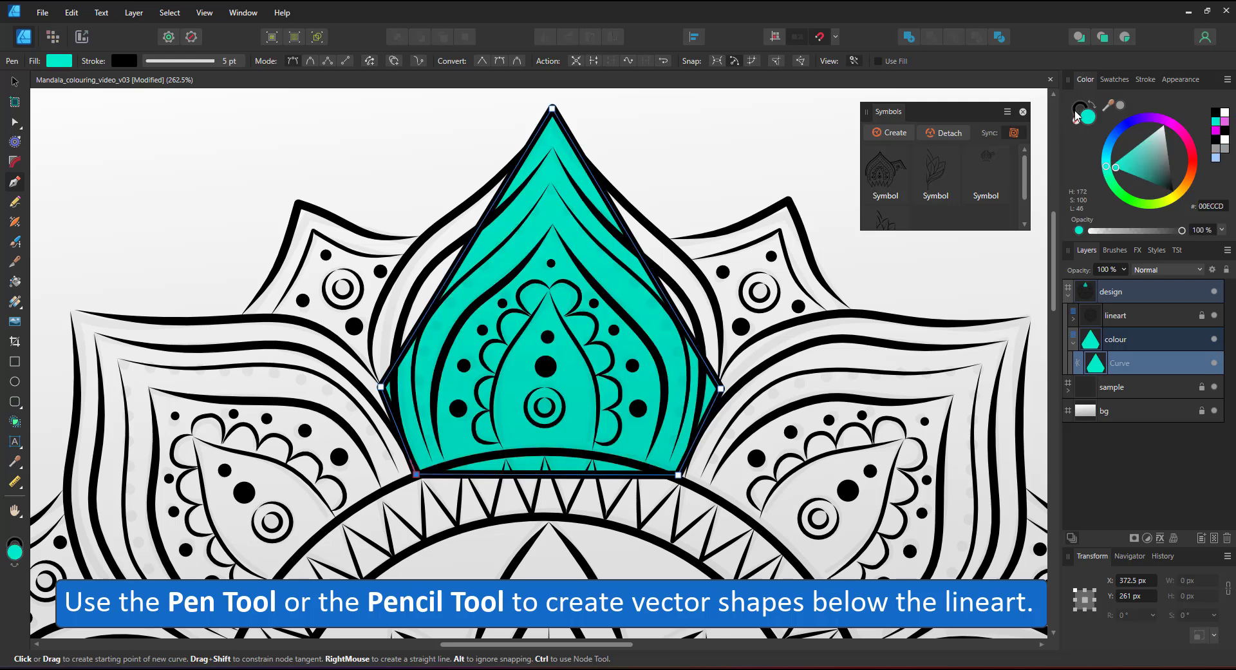
left_click(1076, 122)
- Convert the teal shape's two side nodes to smooth and extend their upper handles so the sides bulge to the petal outline
left_click(15, 122)
left_click_drag(351, 364, 750, 412)
left_click(323, 61)
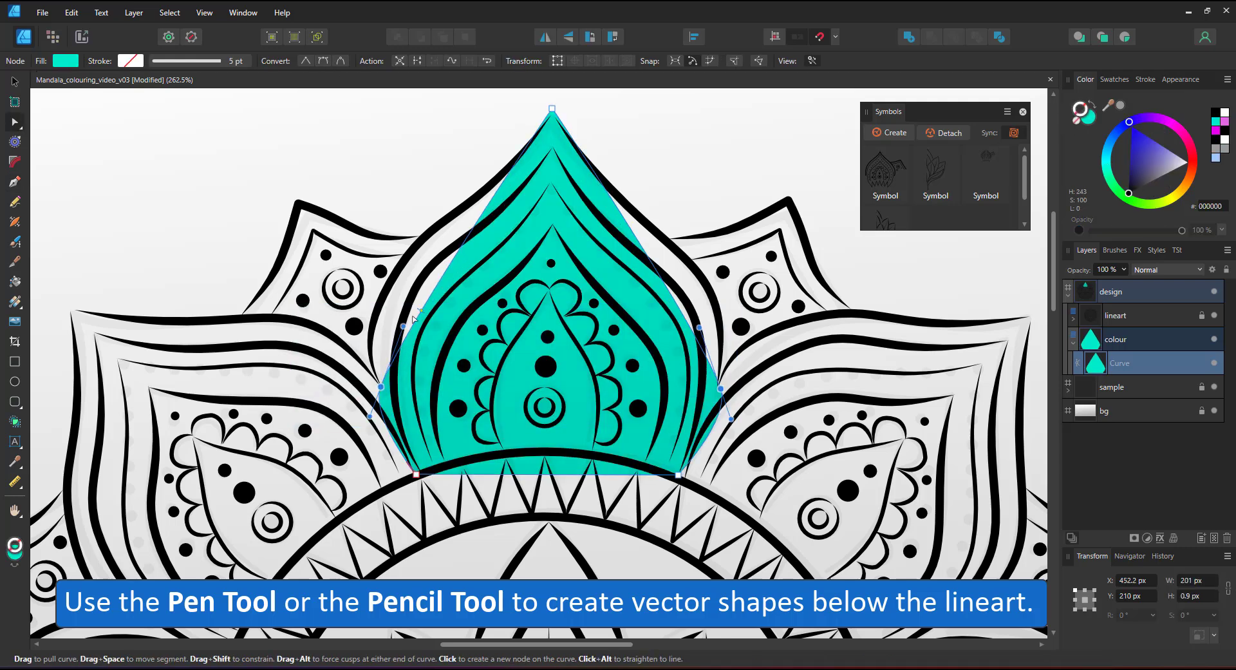
left_click_drag(402, 328, 323, 259)
left_click_drag(699, 328, 759, 266)
- Bend the teal shape's upper segments inward at the tip and fine-tune the side handles to follow the outer petal line
left_click(552, 108)
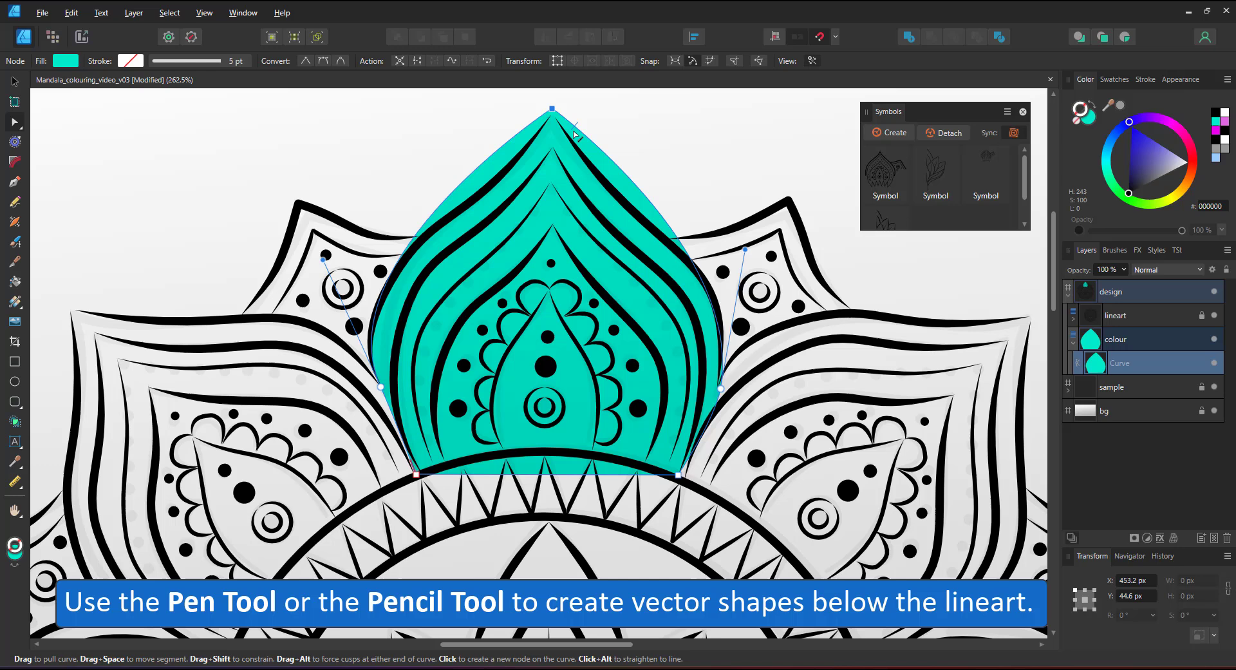
left_click_drag(585, 137, 592, 167)
left_click_drag(491, 154, 512, 169)
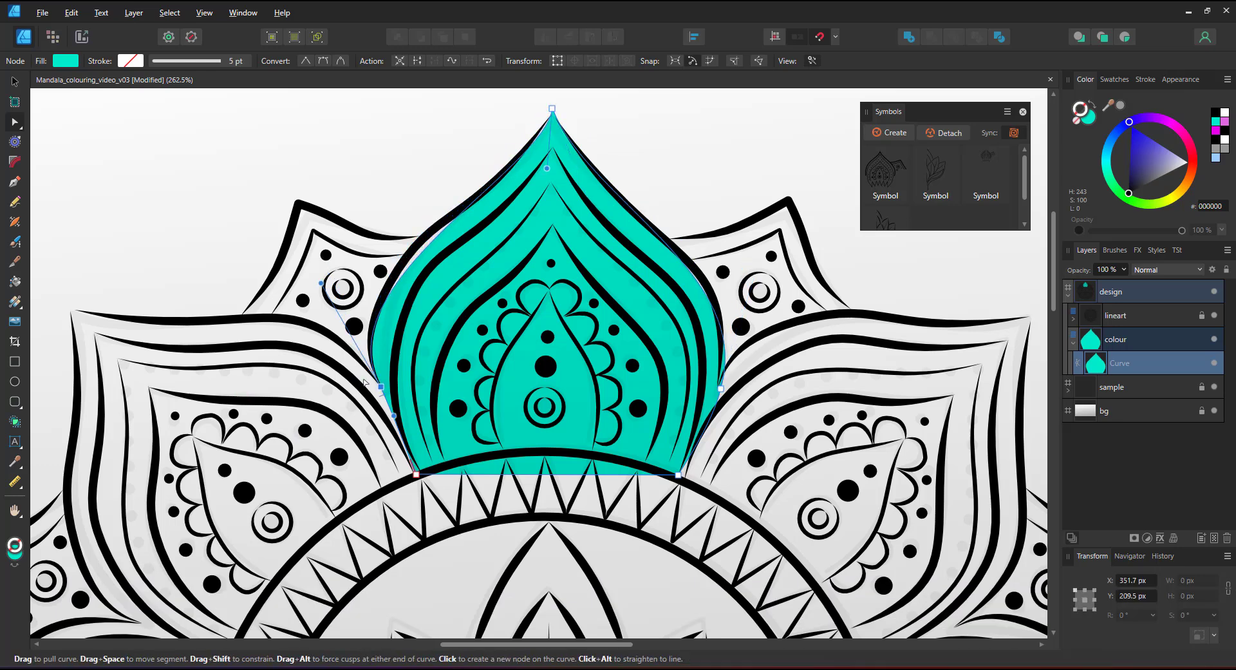
left_click_drag(322, 259, 326, 263)
left_click(718, 387)
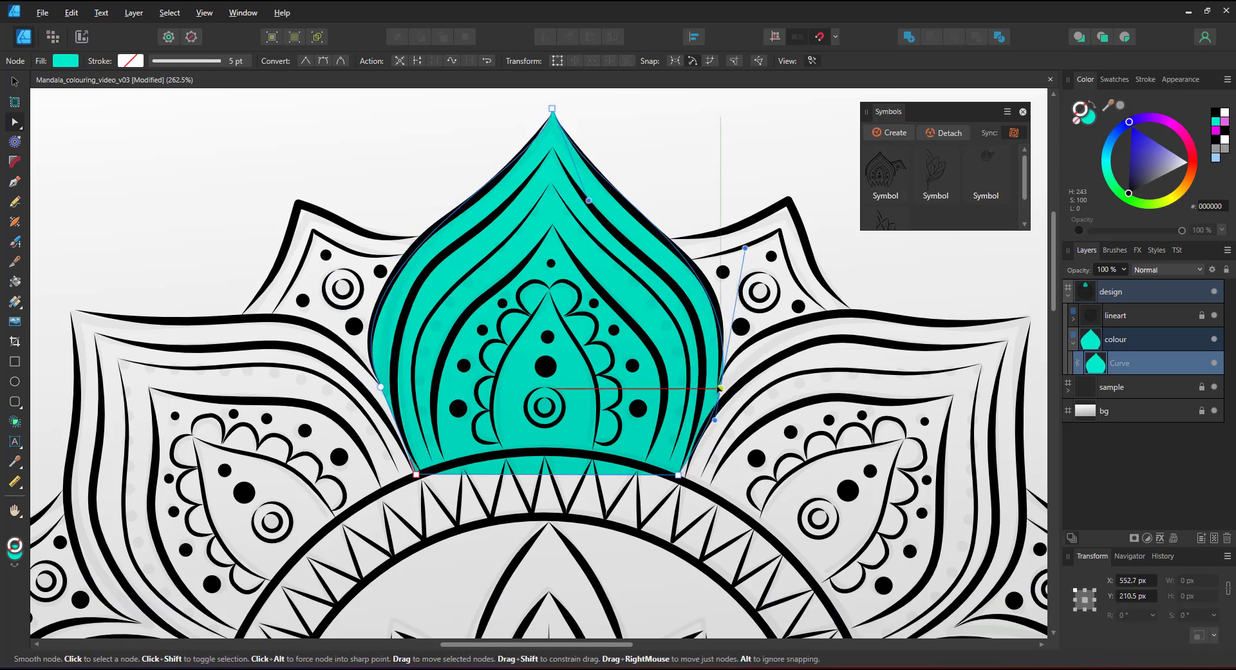
left_click_drag(742, 247, 754, 255)
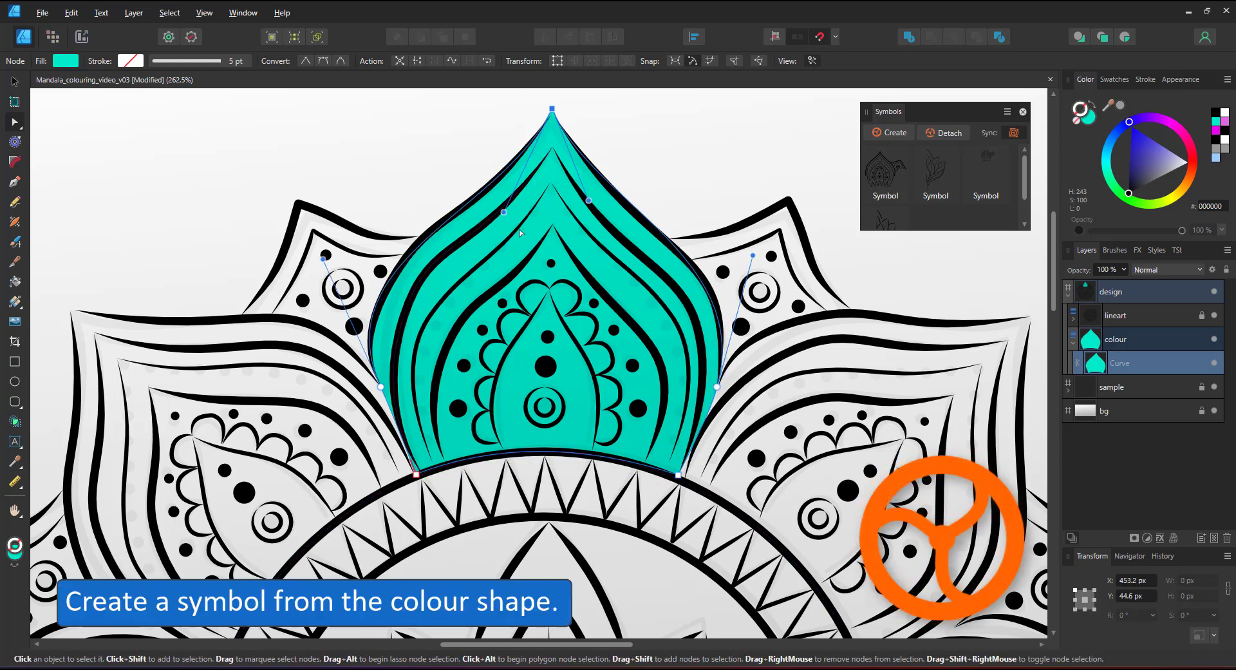
- Create a symbol from the teal petal shape and hide the sample artboard
left_click(896, 133)
left_click(1201, 386)
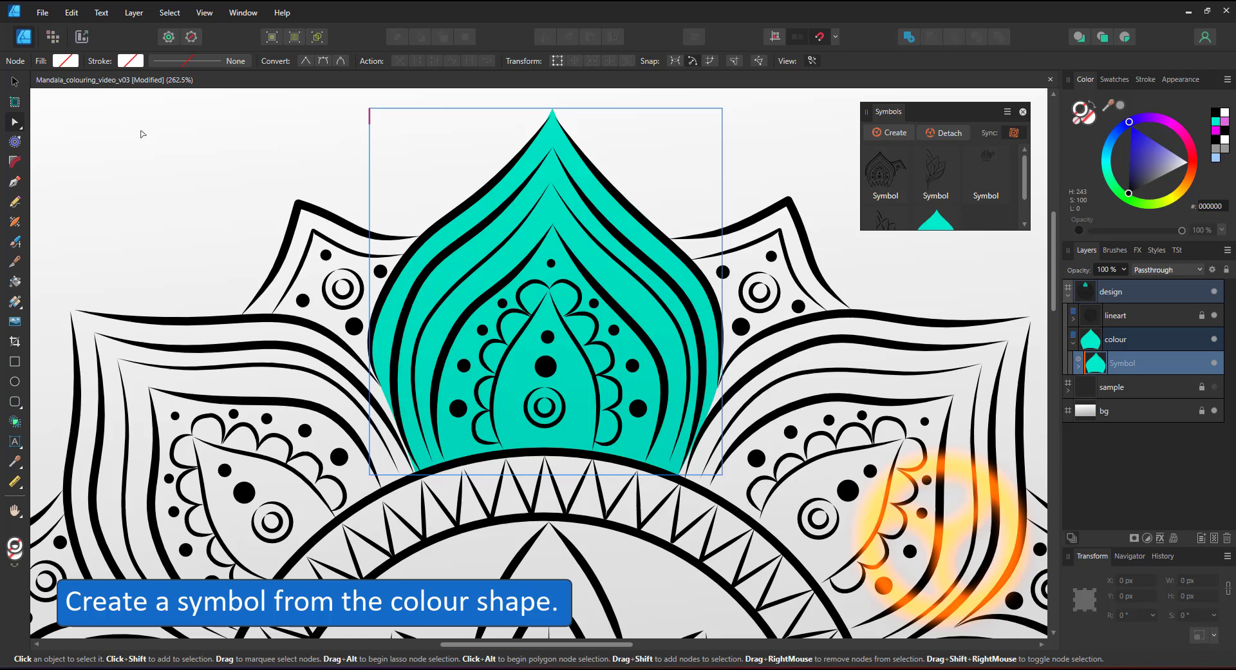
- Duplicate the teal petal symbol around the mandala's centre in 45° steps until all eight large petals are coloured
key("v")
scroll(550, 229, "down", 5)
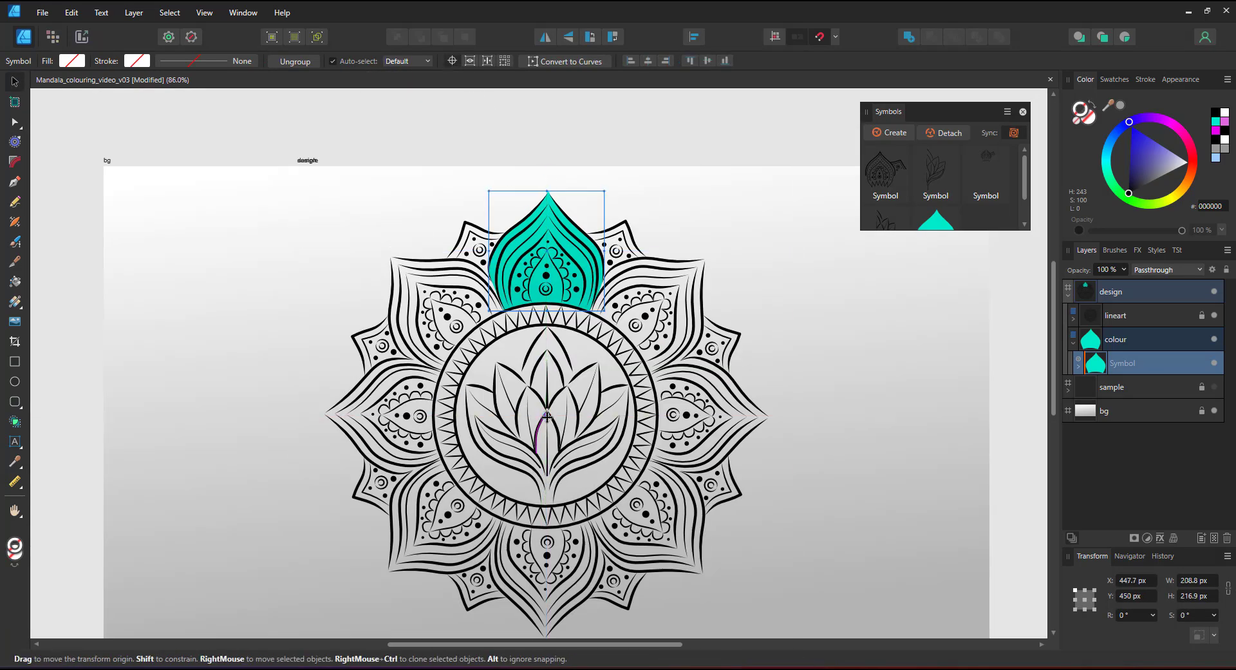
key("ctrl+j")
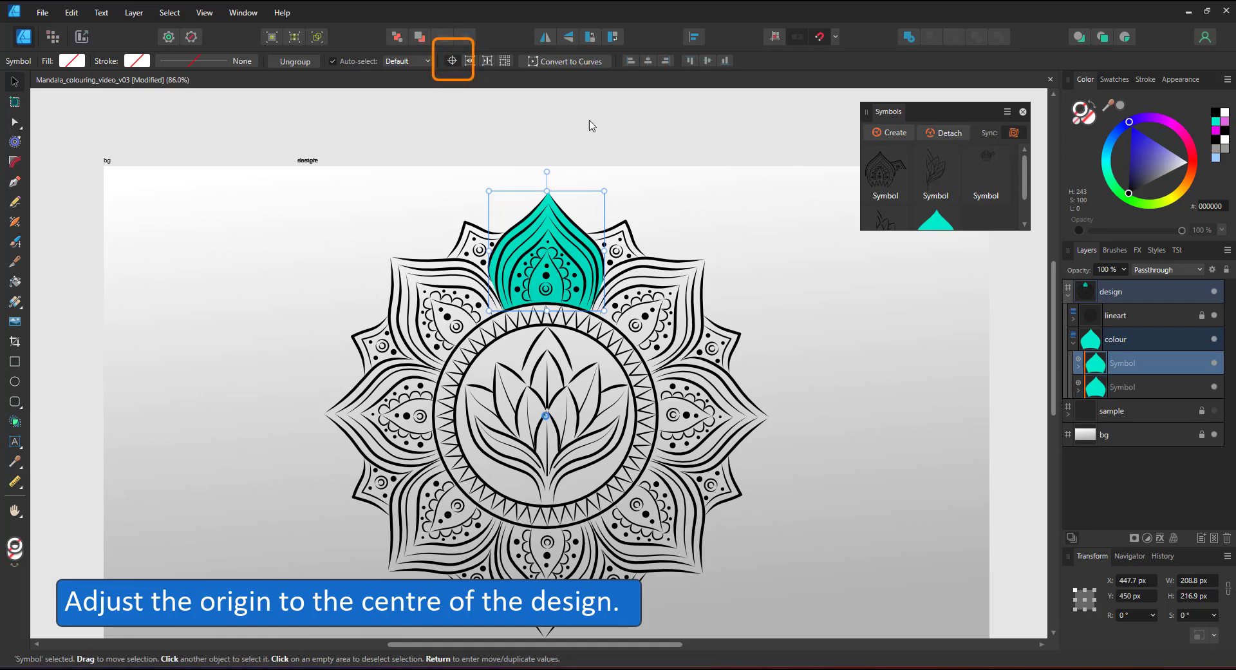
left_click_drag(548, 174, 699, 277)
key("ctrl+j")
key("ctrl+j")
key("ctrl+j")
key("ctrl+j")
key("ctrl+j")
key("ctrl+j")
- Group the seven rotated copies of the teal petal symbol and lock the group
scroll(569, 216, "up", 5)
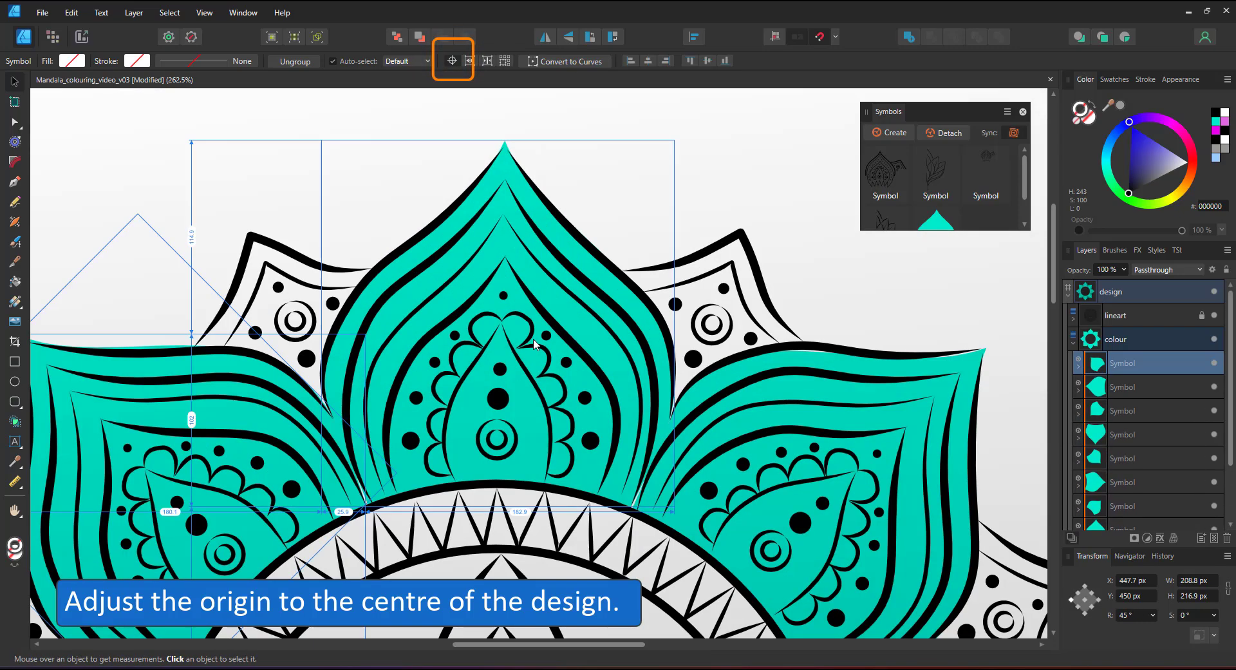
scroll(1132, 406, "down", 3)
left_click(1130, 428, "shift")
key("ctrl+g")
left_click(1225, 269)
- Duplicate the teal curve inside the top petal's symbol and scale the copy to about 184 × 194 px within the second petal line
left_click(1157, 391)
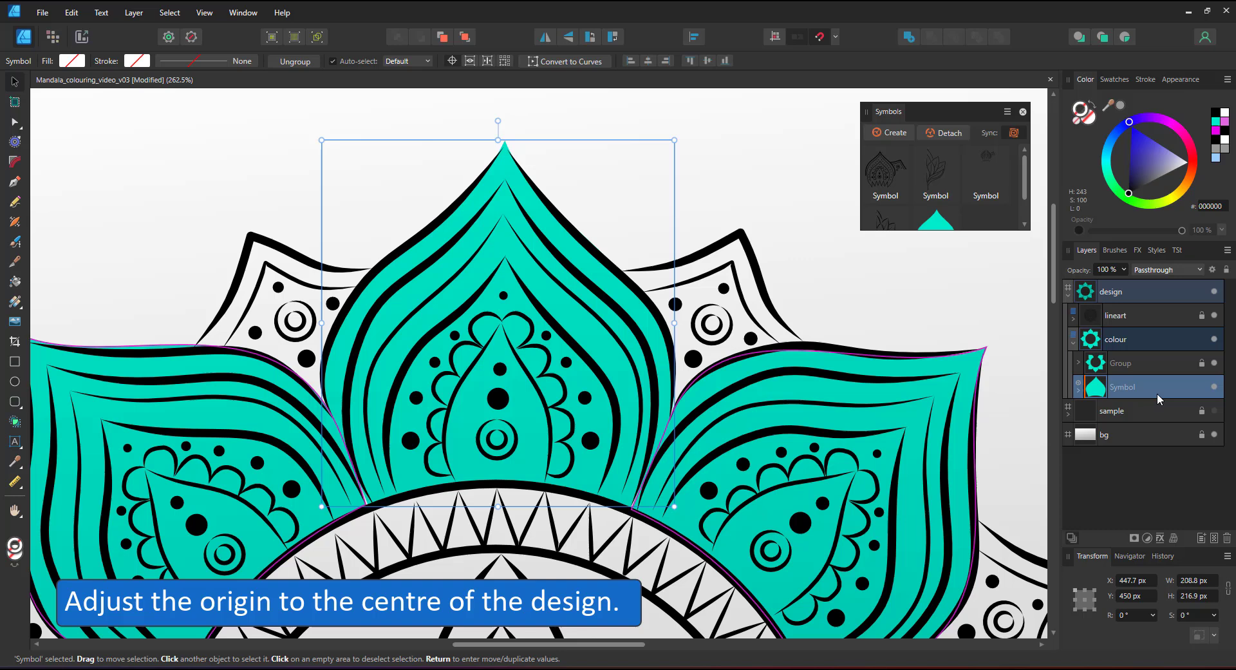
key("ctrl+j")
left_click(1079, 390)
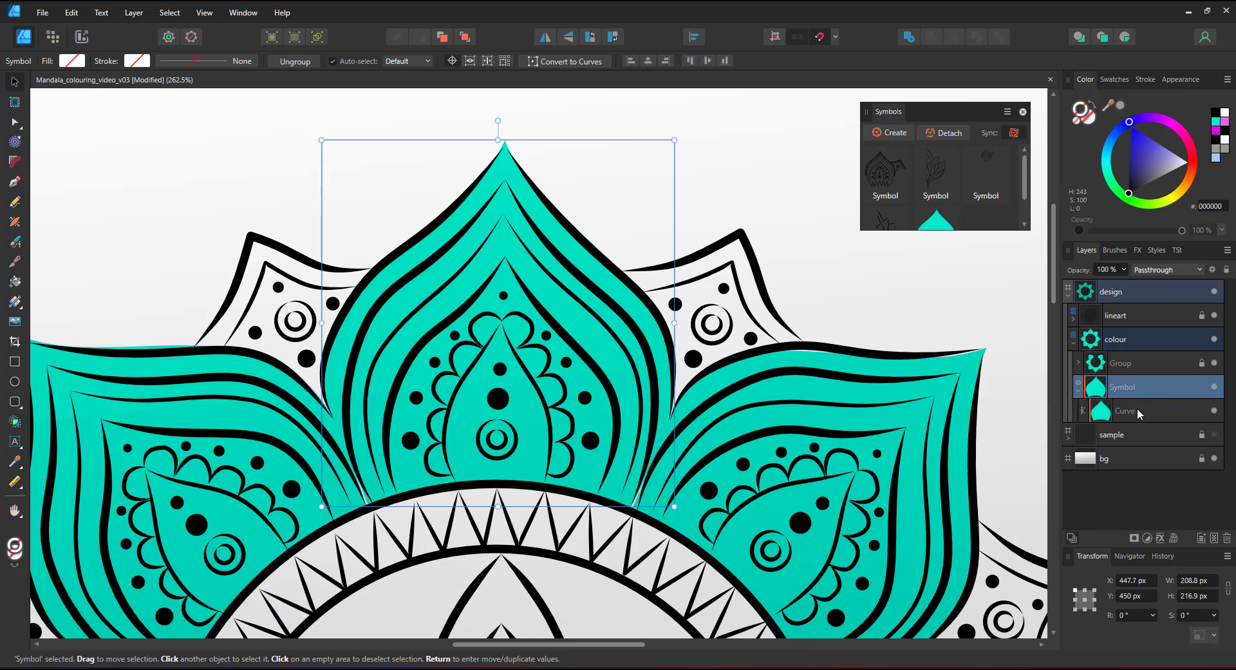
left_click(1137, 410)
left_click_drag(501, 136, 501, 174)
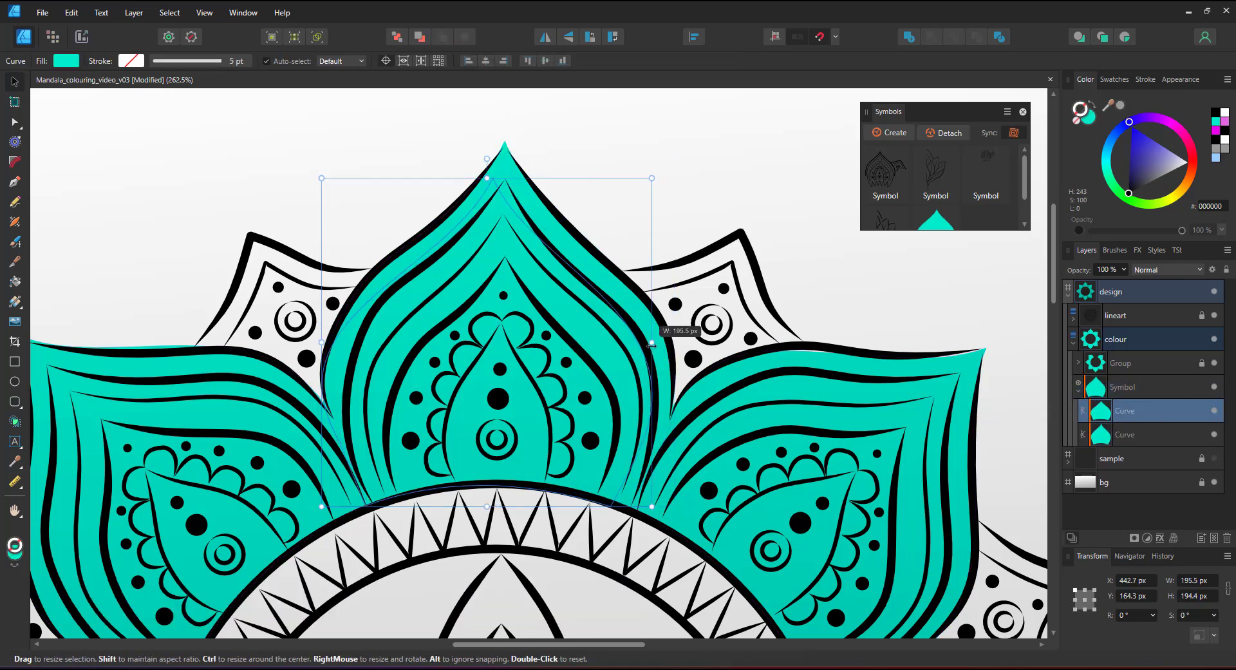
left_click_drag(651, 345, 634, 344)
- Recolour the smaller petal shape with blue 00B0EC and adjust its tip, side and base nodes to follow the second petal line
left_click(1111, 178)
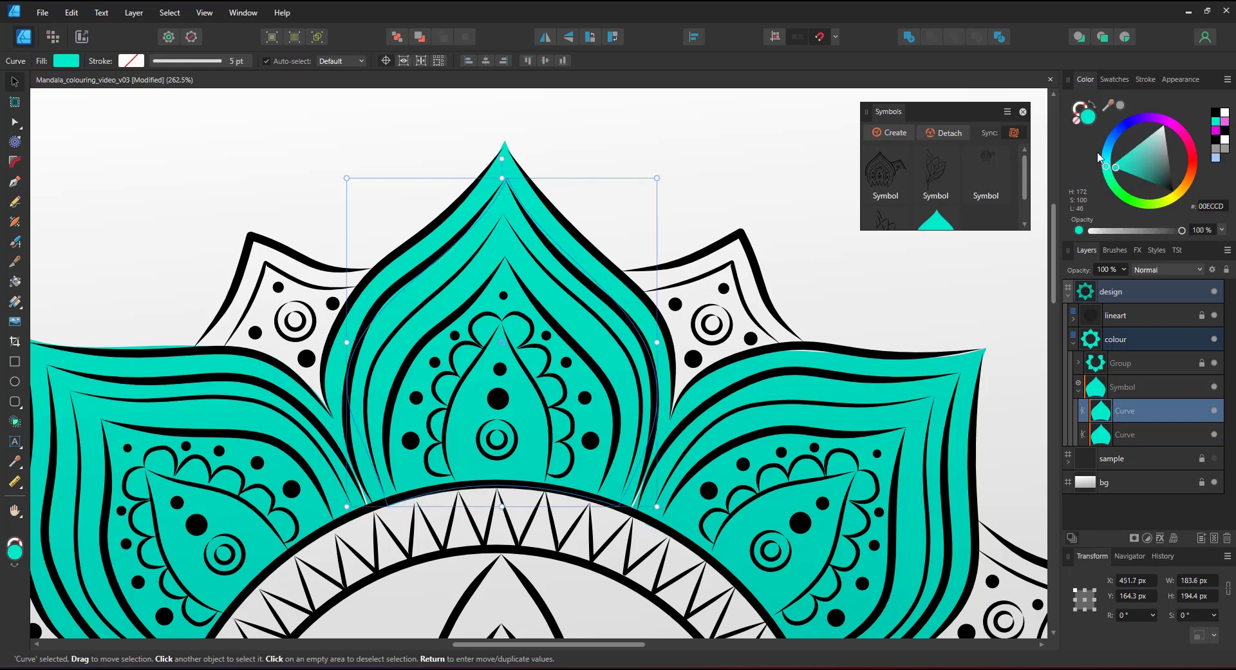
left_click_drag(1100, 157, 1104, 148)
left_click(18, 122)
left_click_drag(507, 179, 505, 178)
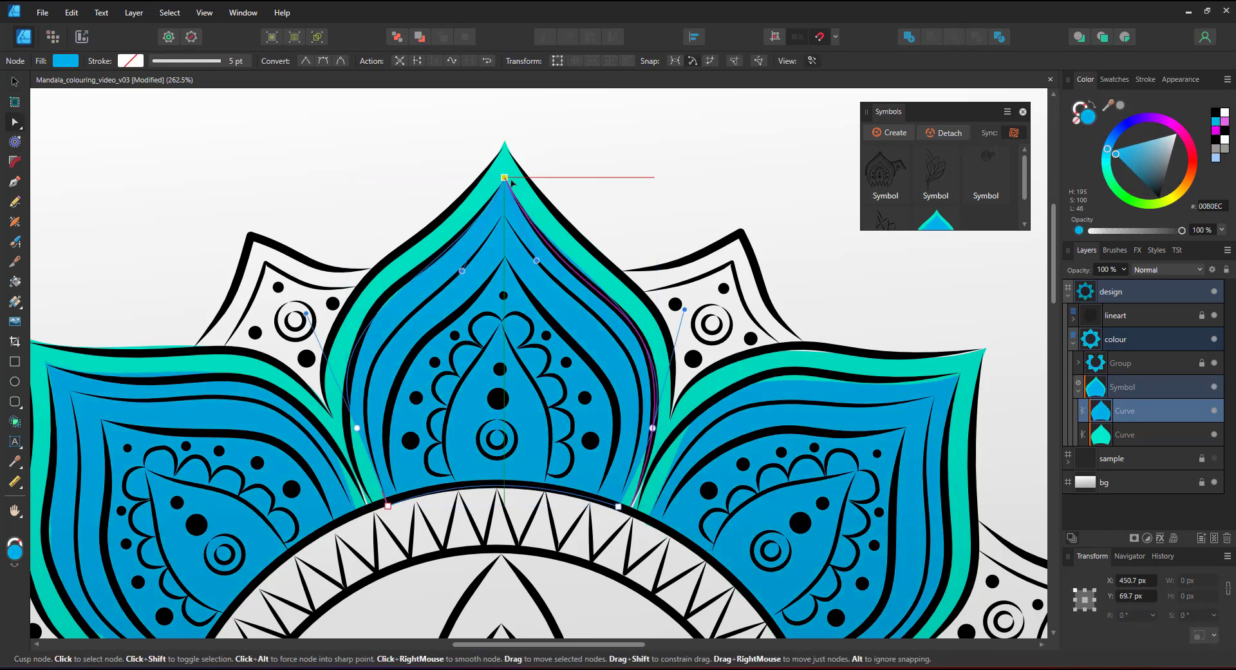
left_click_drag(533, 262, 448, 275)
left_click_drag(387, 506, 373, 507)
left_click_drag(357, 428, 352, 465)
left_click_drag(300, 354, 317, 284)
left_click_drag(618, 507, 631, 507)
left_click(623, 324)
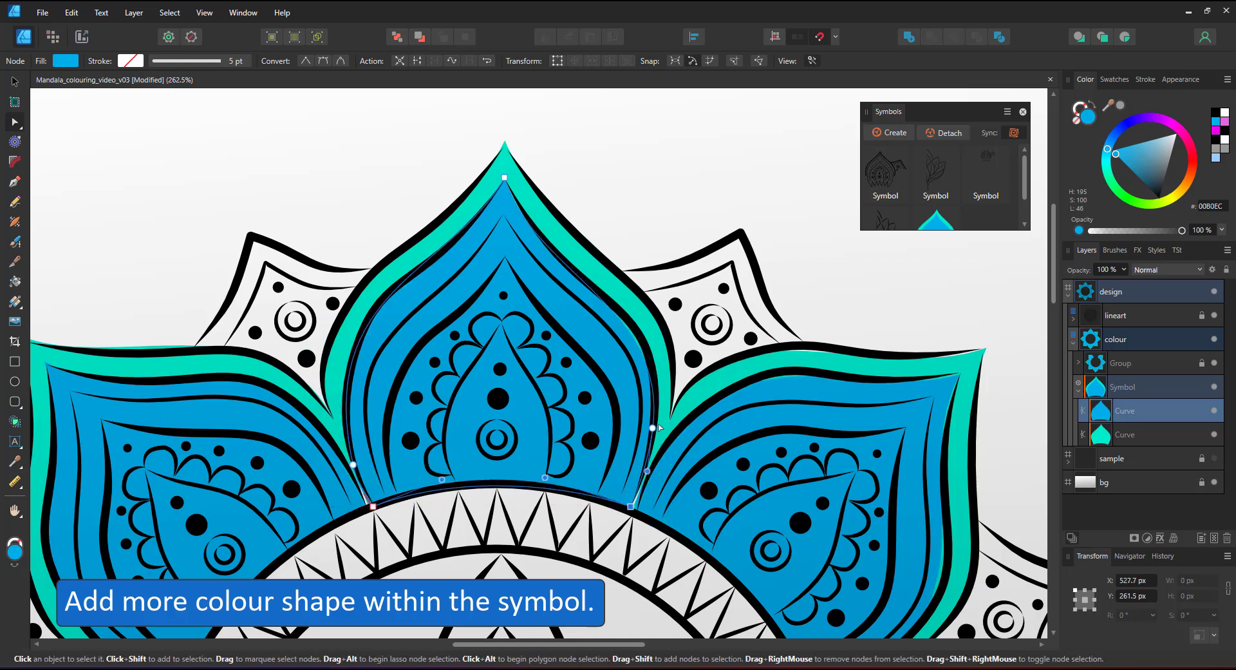
left_click_drag(623, 323, 617, 308)
- Duplicate the blue petal curve inside the top symbol, fill the copy with 0049EC and scale it down to the third petal line
key("ctrl+j")
left_click_drag(1108, 148, 1117, 132)
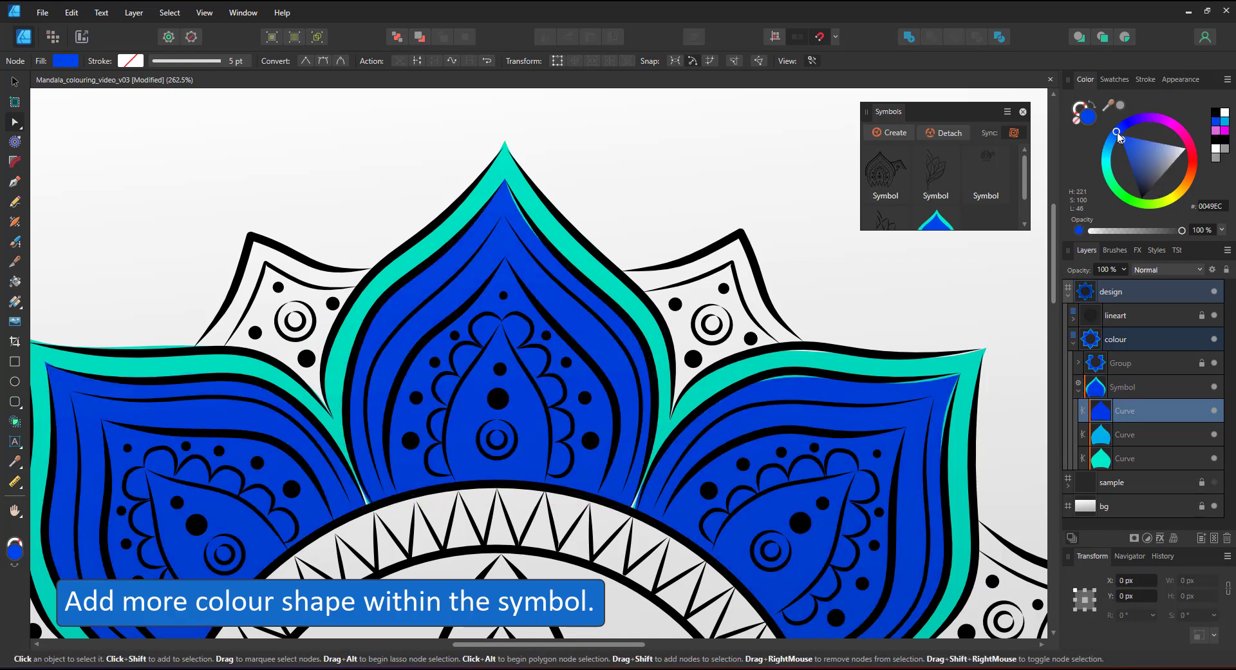
left_click(15, 82)
left_click_drag(500, 178, 500, 214)
- Adjust the dark blue shape's side and base nodes so its outline follows the third petal line
left_click(15, 123)
left_click_drag(618, 331, 580, 303)
left_click_drag(368, 342, 386, 342)
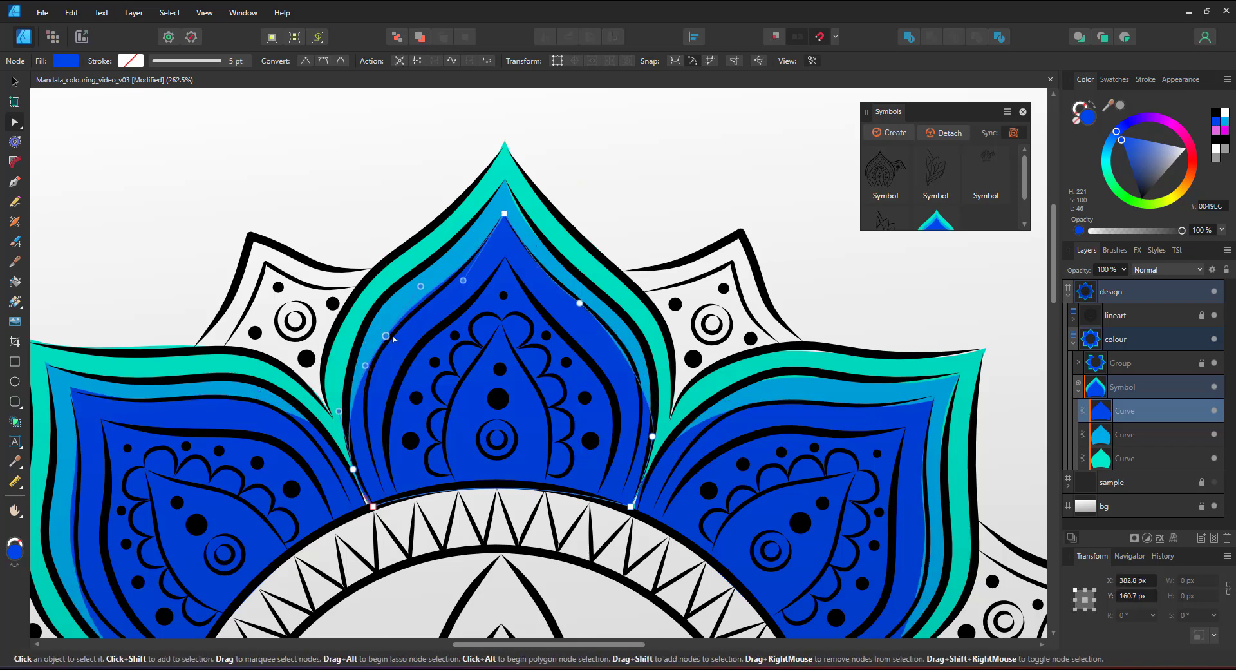
left_click_drag(353, 469, 372, 454)
left_click_drag(373, 507, 386, 501)
left_click_drag(652, 437, 642, 412)
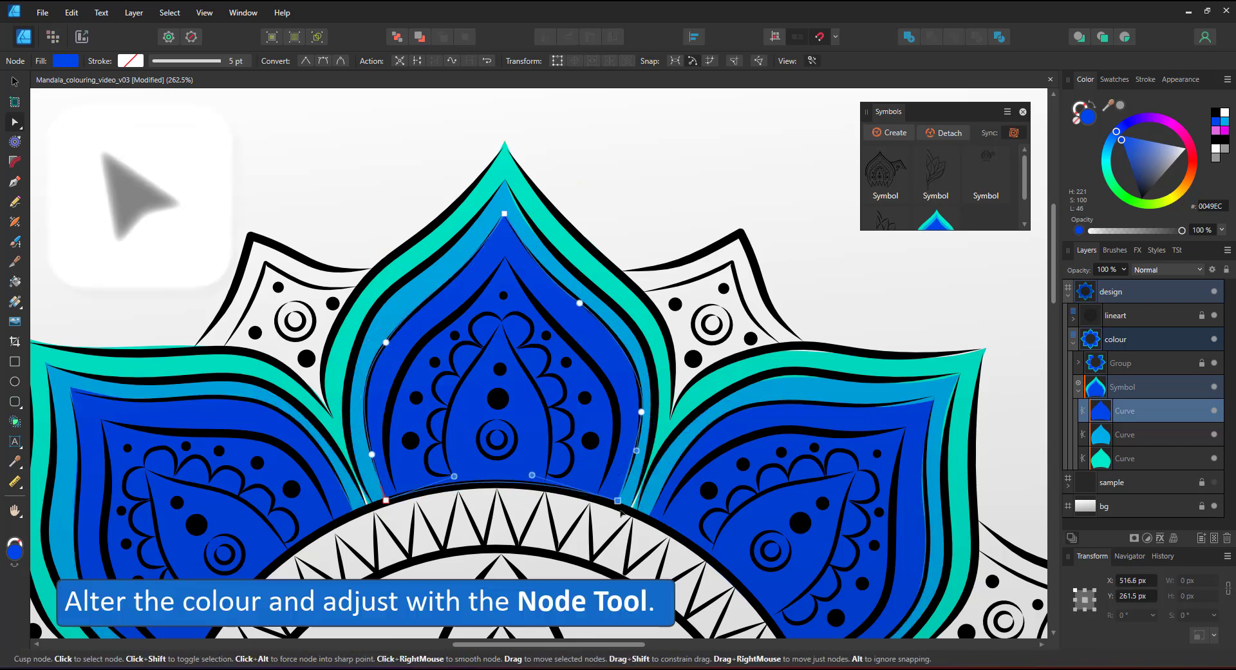
left_click_drag(631, 507, 619, 507)
- Apply a linear gradient to the dark blue shape, running down from blue at the upper part to purple 3F008A at the base
left_click(15, 301)
left_click_drag(509, 290, 498, 484)
left_click_drag(1117, 131, 1136, 118)
scroll(519, 254, "down", 5)
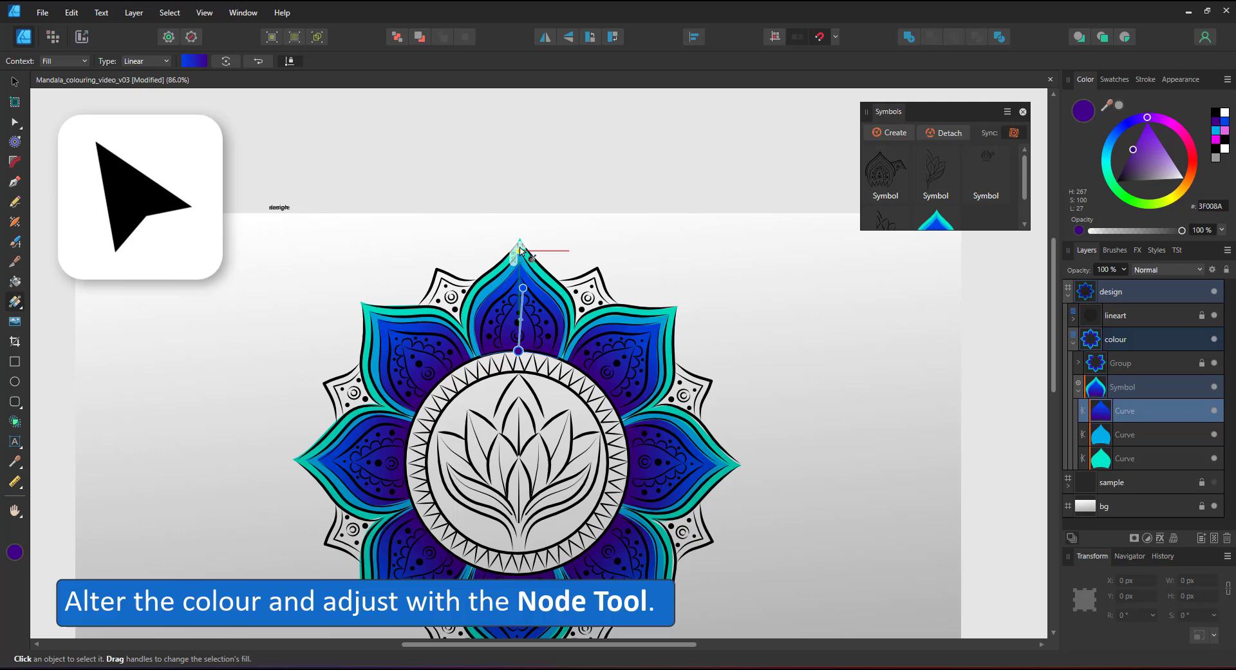
- Refine the light blue 00B0EC curve near its tip so it fits under the second petal line of the top petal
left_click_drag(519, 253, 541, 154)
left_click(15, 122)
scroll(557, 185, "up", 9)
left_click_drag(443, 154, 563, 291)
left_click(519, 199)
left_click_drag(519, 199, 560, 348)
left_click(561, 303)
left_click(560, 263)
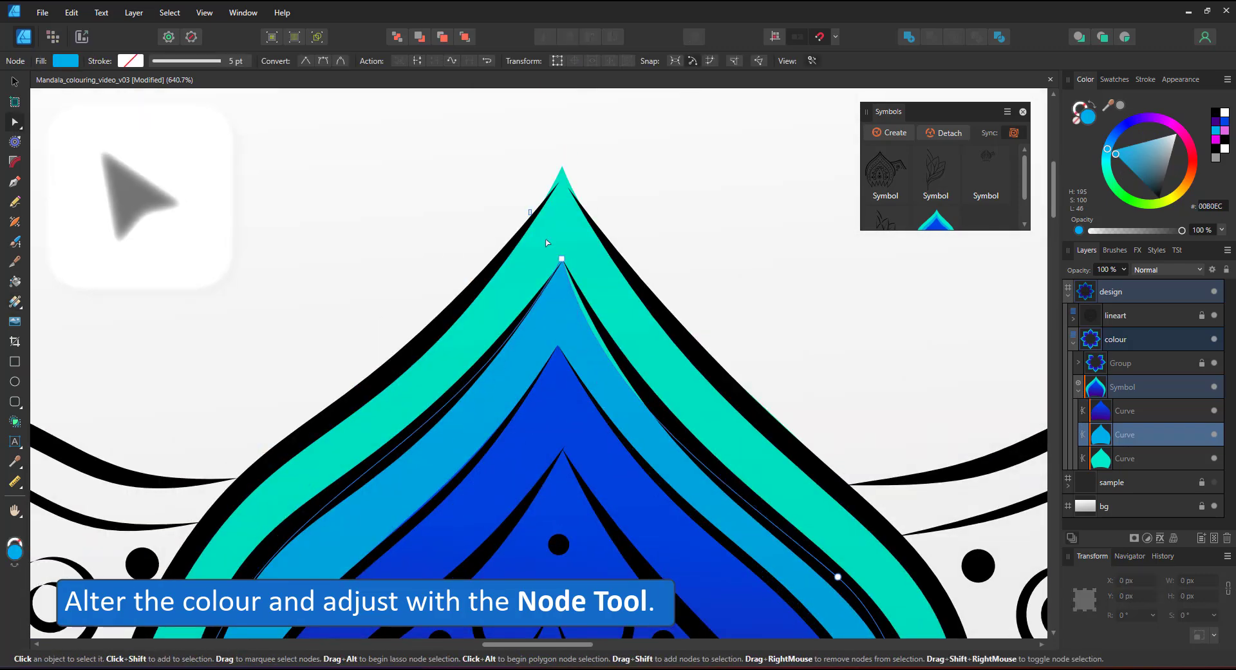
left_click_drag(634, 380, 618, 391)
key("ctrl+0")
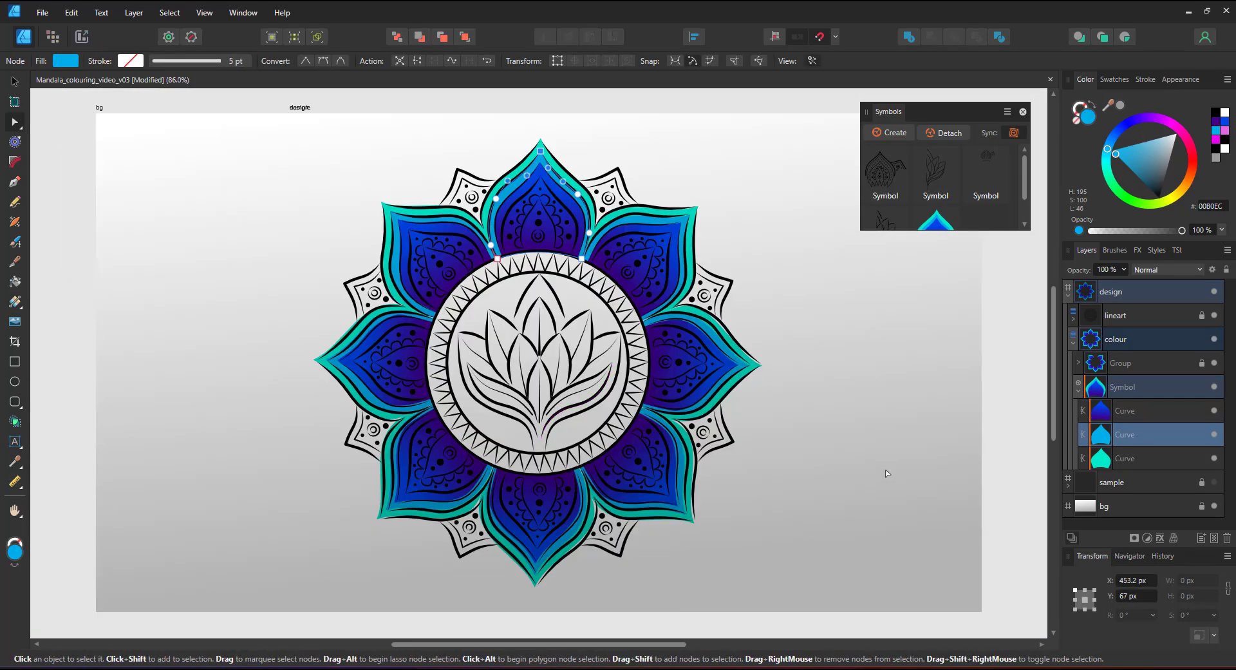
left_click(796, 383)
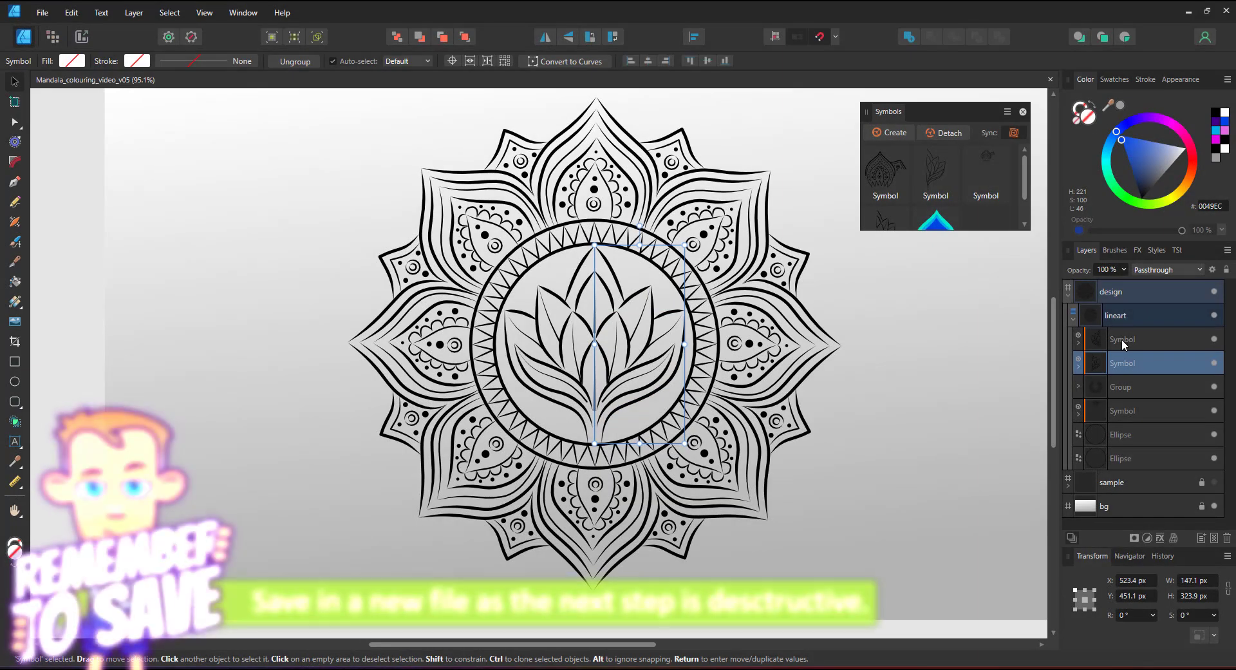
- Group the left lotus half symbol and set both this group and the rotated petal copies' group to 50% opacity
left_click(1124, 343)
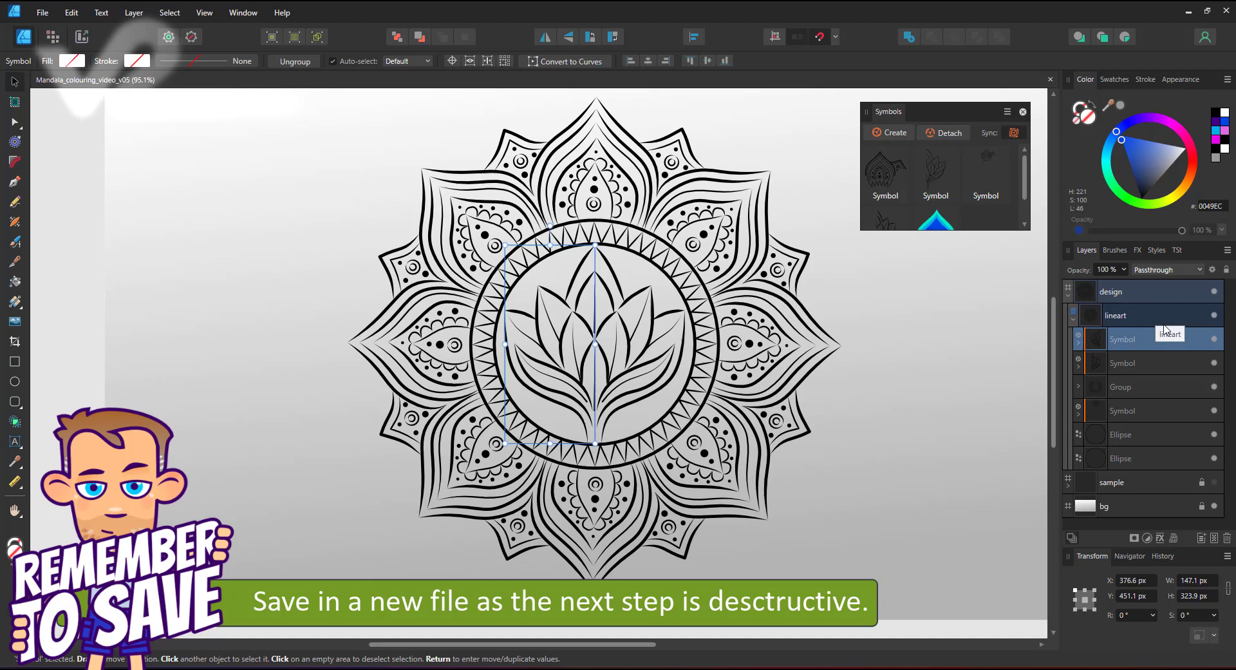
key("ctrl+g")
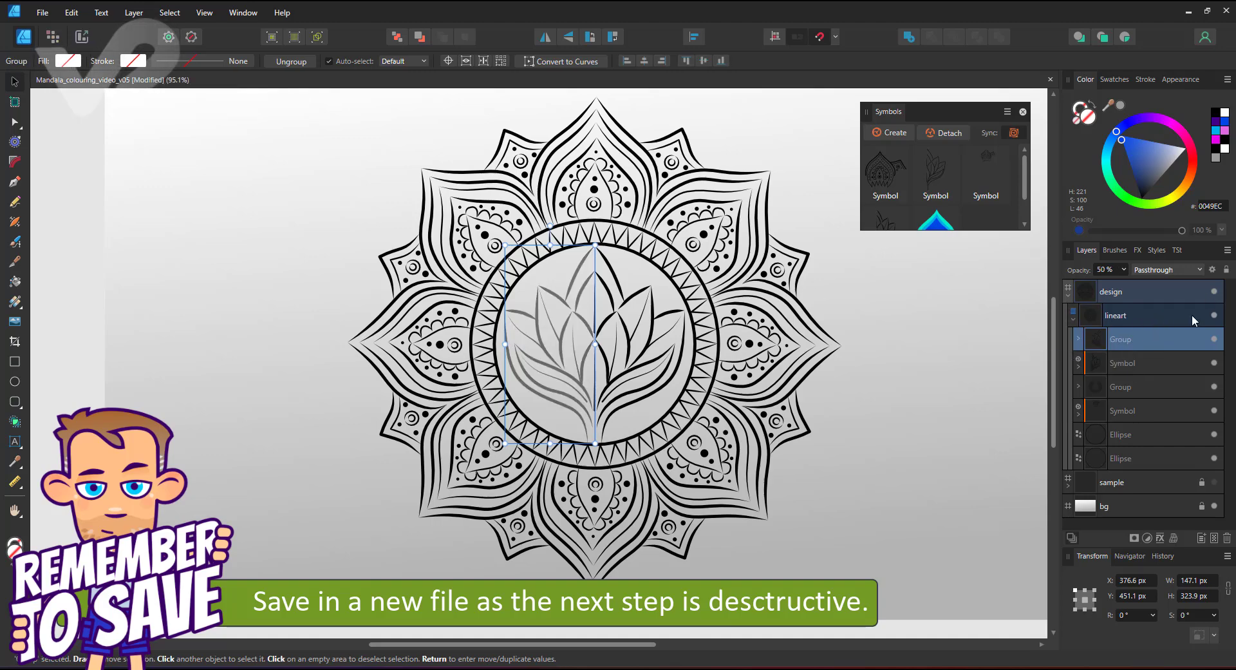
left_click(1123, 385)
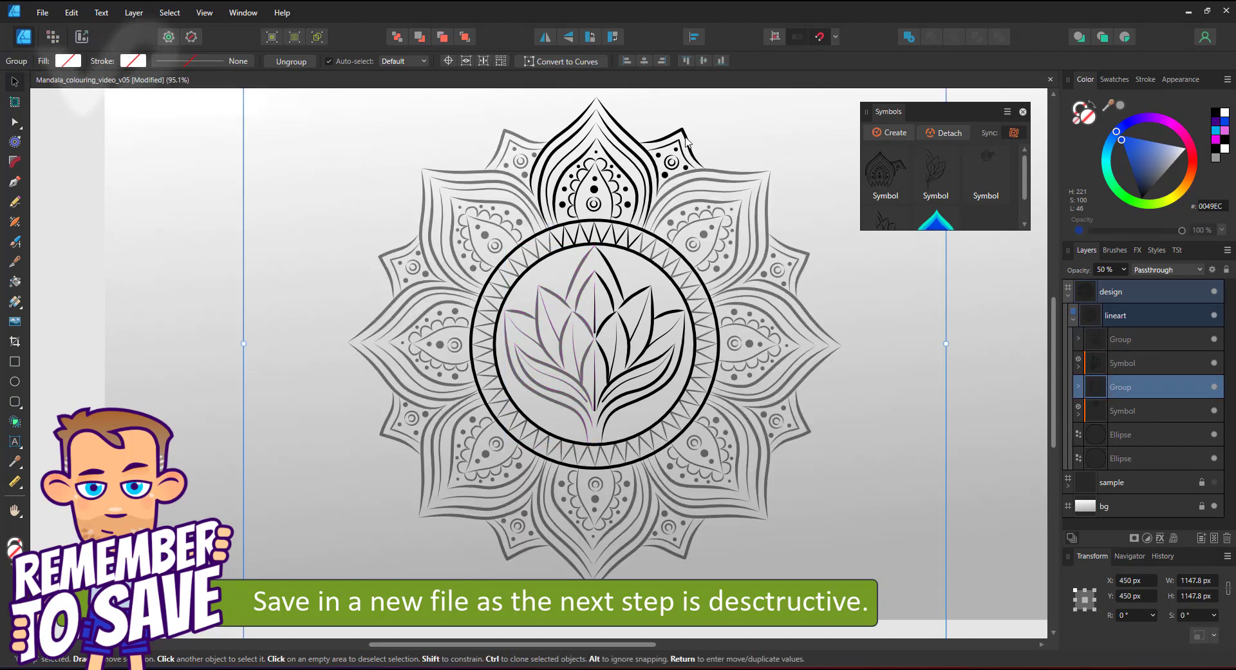
- Expand the strokes of the first five curves inside the top petal's line art symbol
scroll(634, 175, "up", 3)
scroll(635, 175, "up", 3)
left_click(1080, 413)
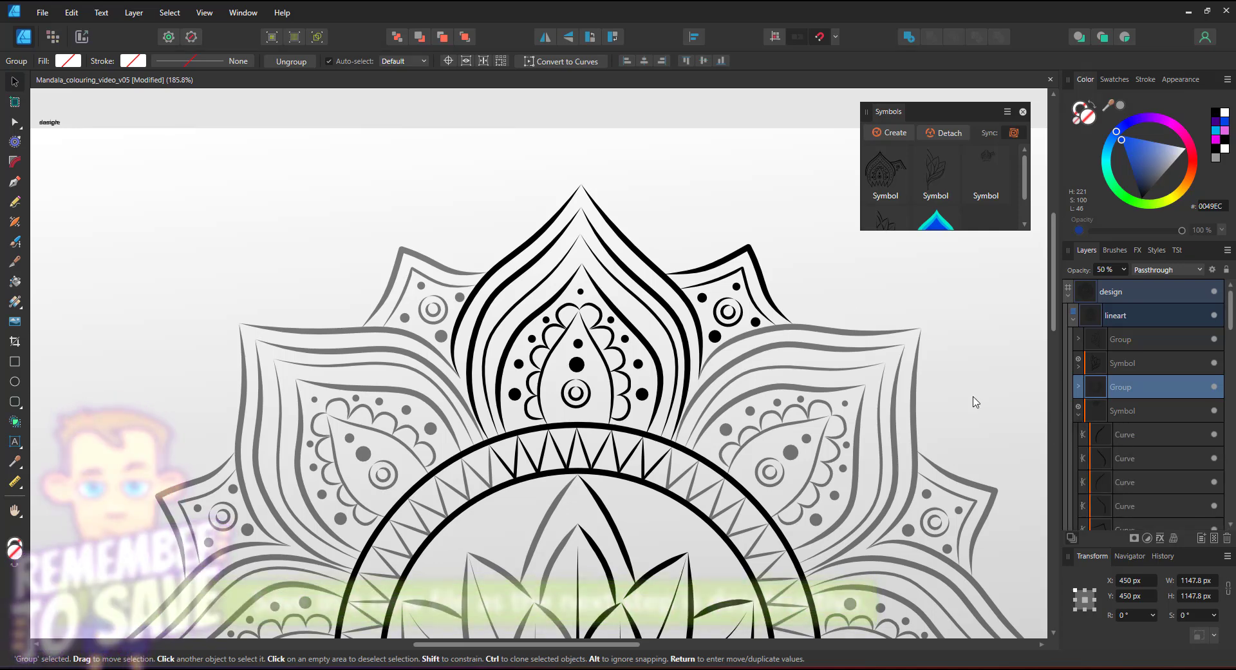
left_click(630, 319)
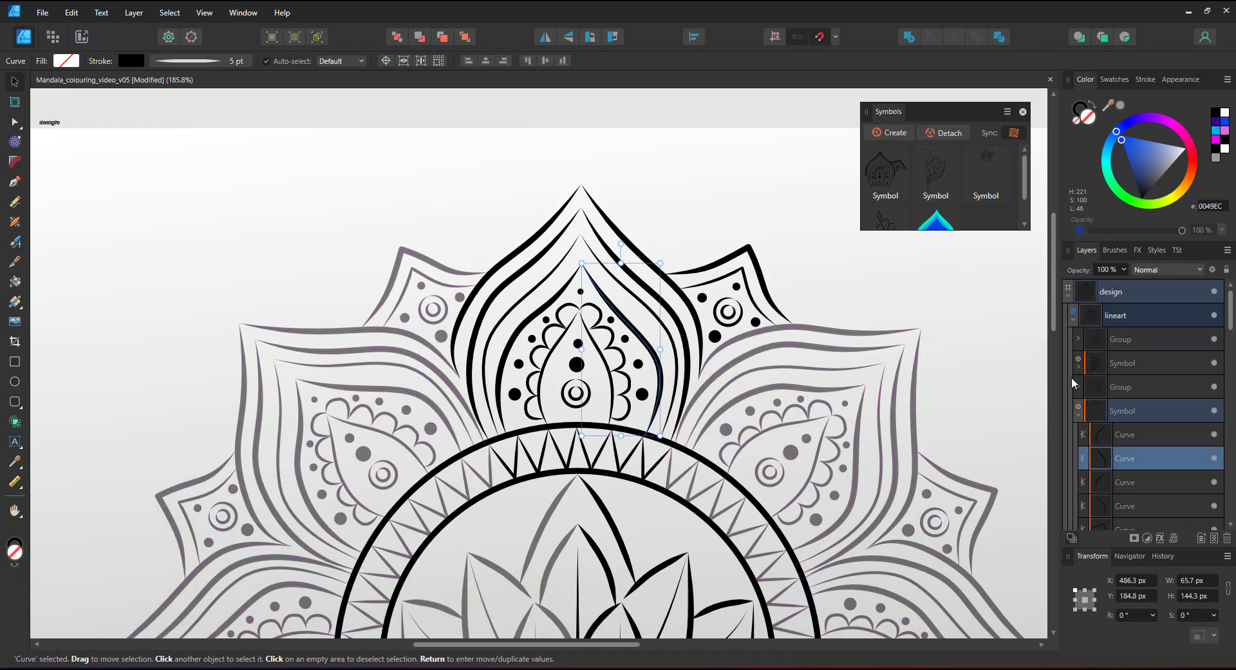
left_click(1132, 438)
scroll(1119, 311, "down", 5)
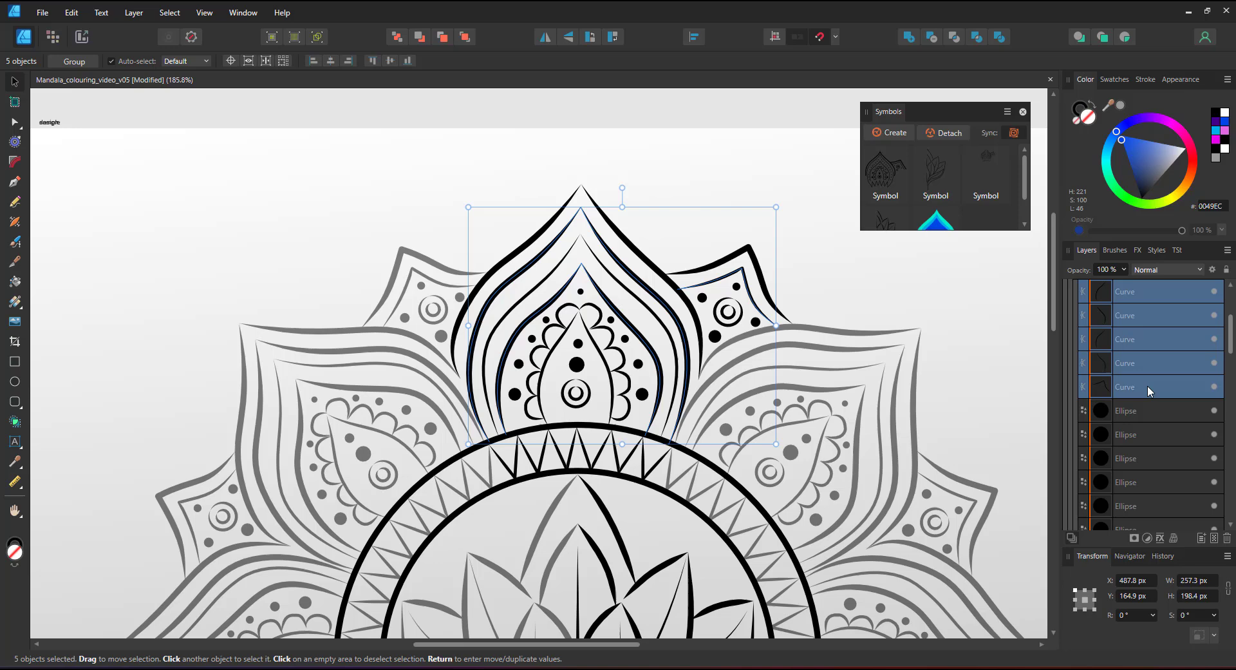
left_click(134, 13)
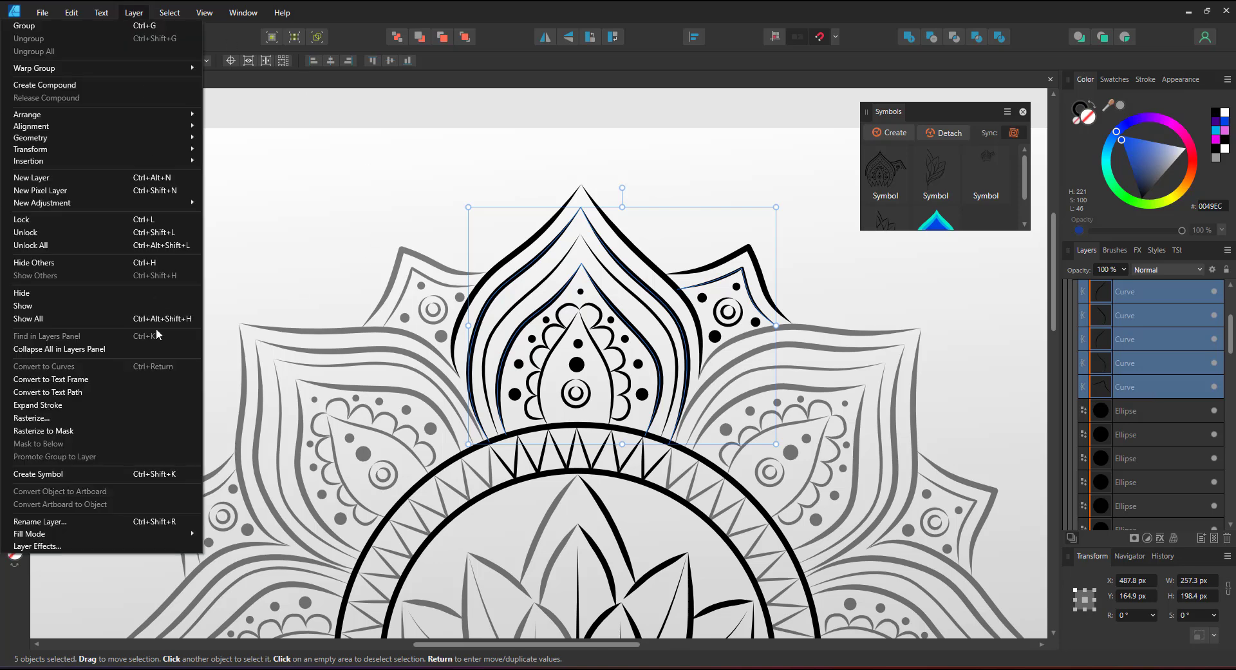
left_click(125, 407)
- Expand the strokes of the remaining curves and ring outlines in the top petal's symbol
scroll(1138, 373, "down", 3)
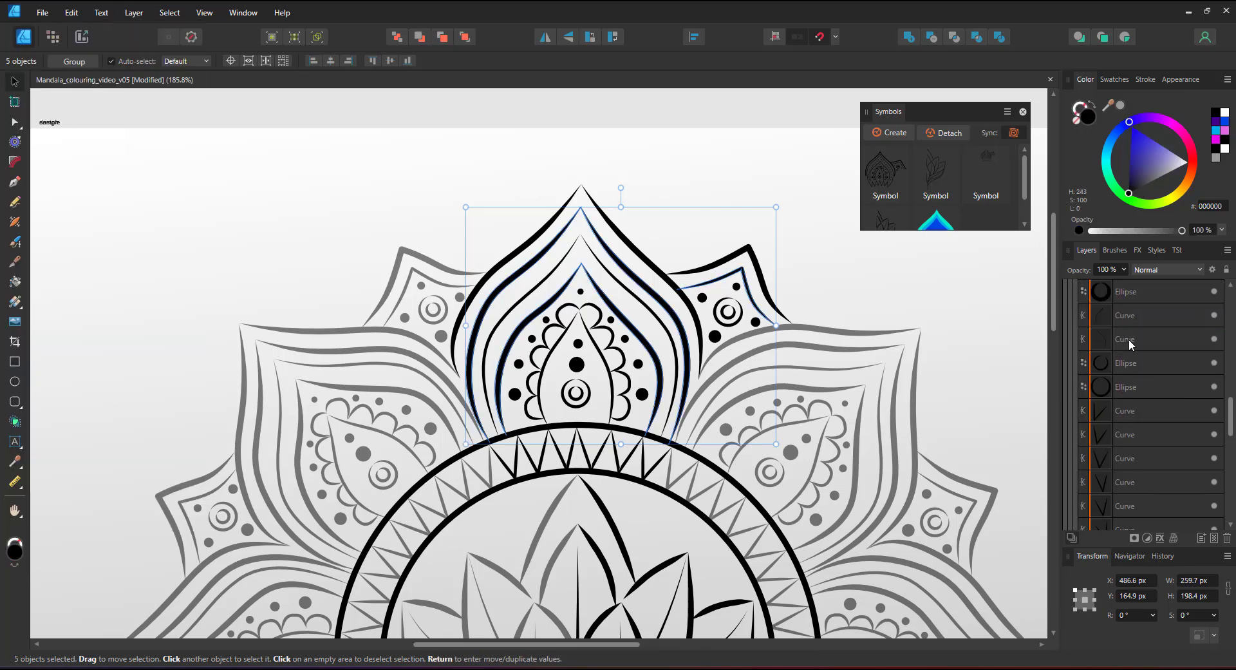
left_click(1129, 339)
left_click(1131, 358, "shift")
scroll(1124, 450, "down", 3)
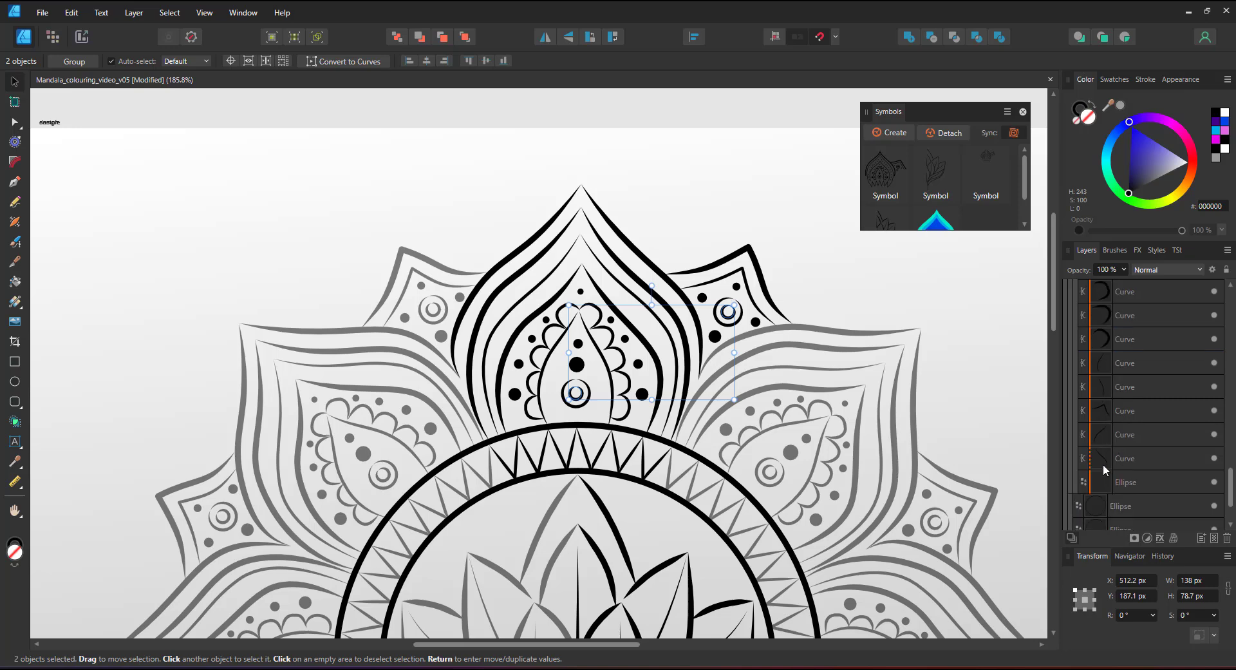
left_click(1135, 471, "shift")
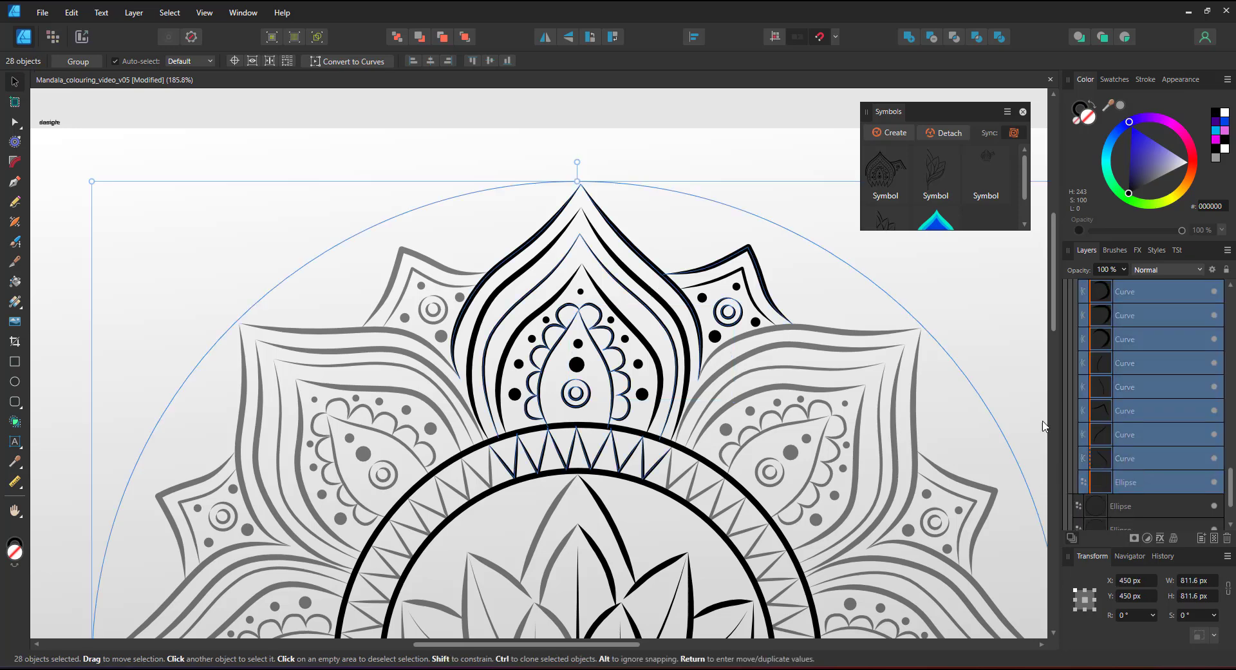
left_click(133, 13)
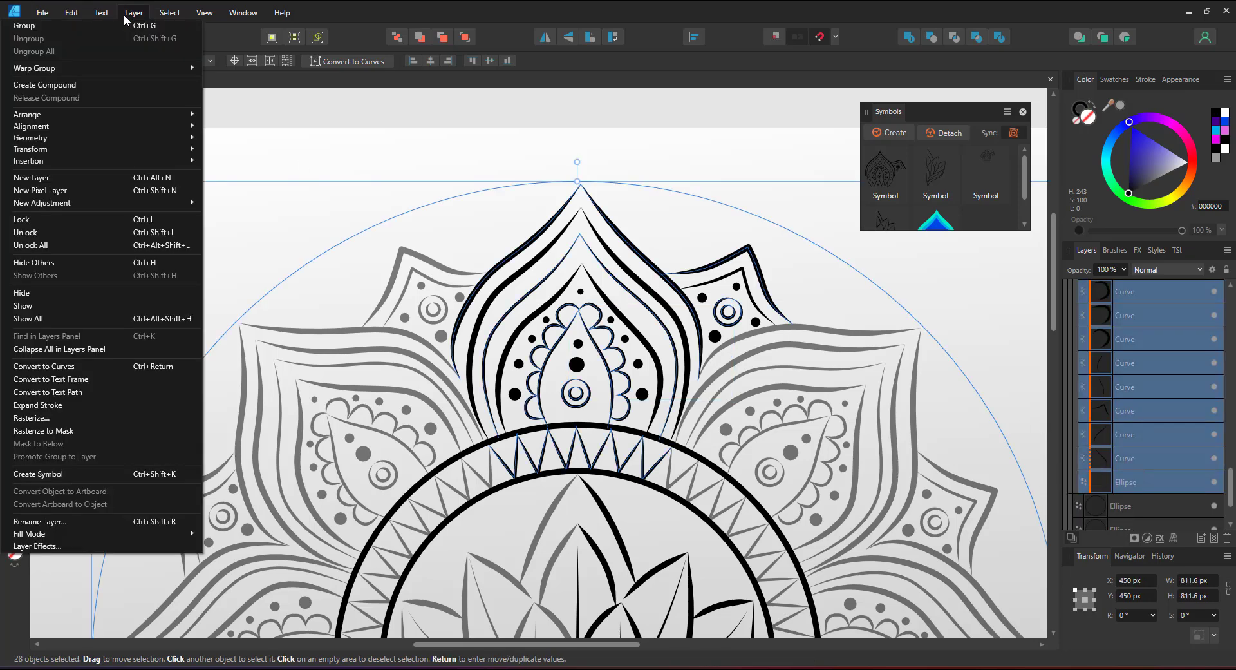
left_click(160, 400)
key("t")
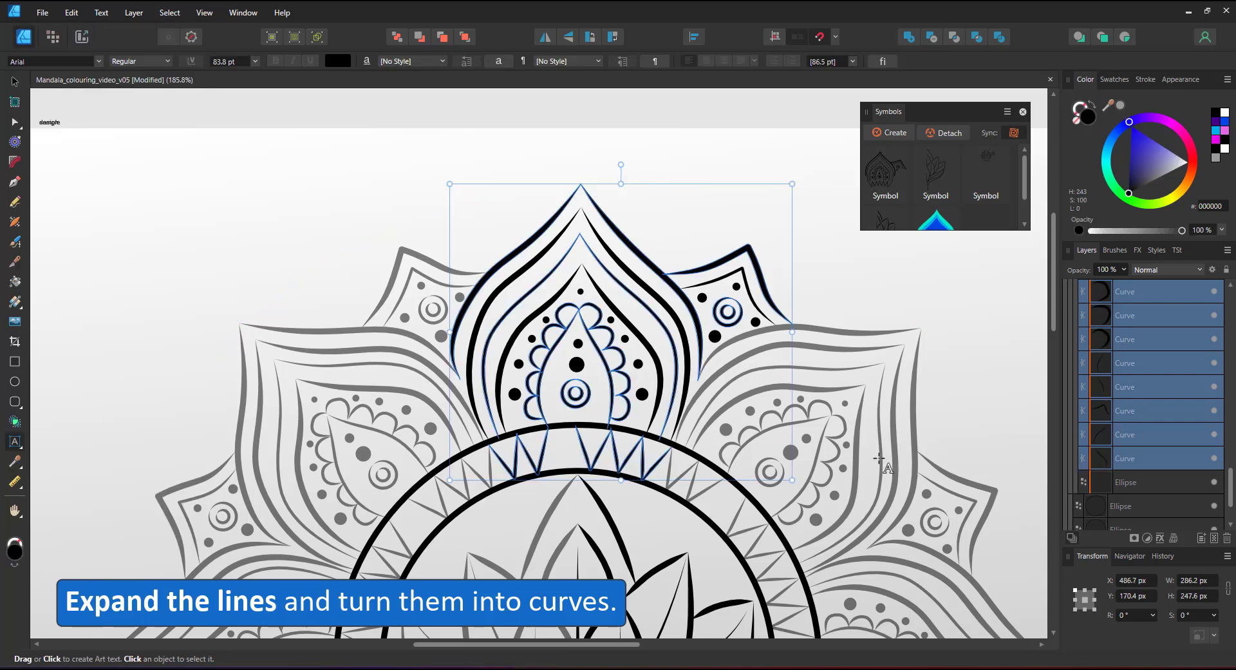
- Examine the nodes of the expanded outlines in the top petal and the zigzag ring
left_click(1137, 483)
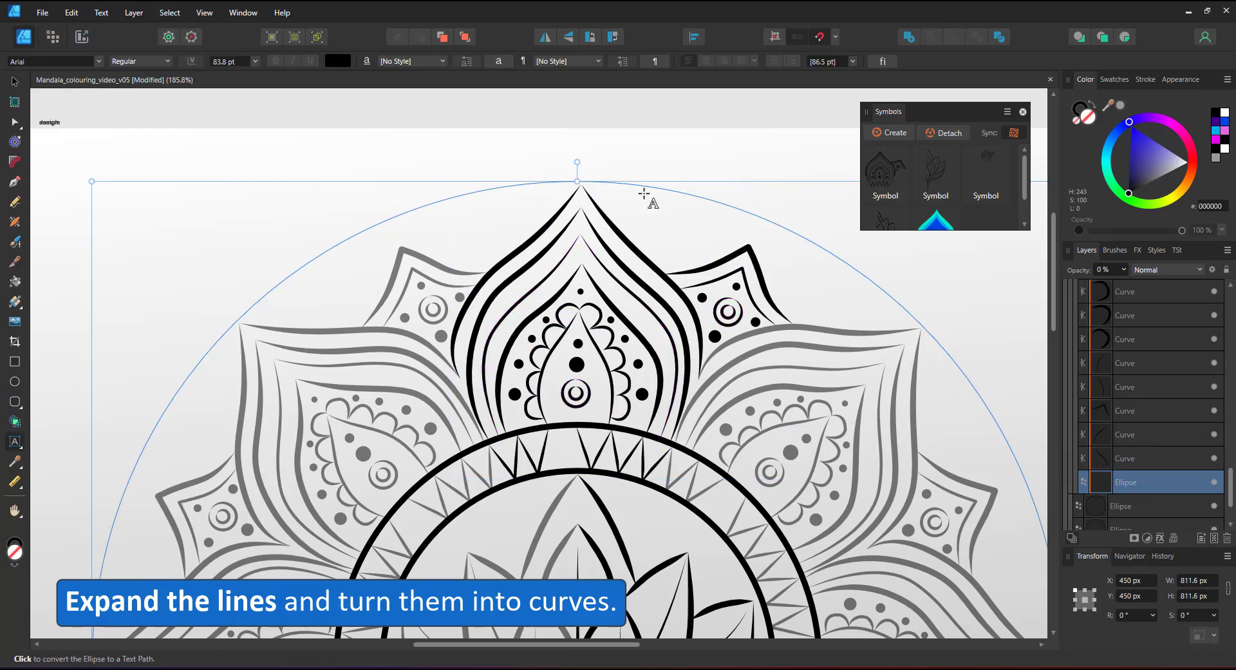
key("v")
scroll(1067, 326, "up", 5)
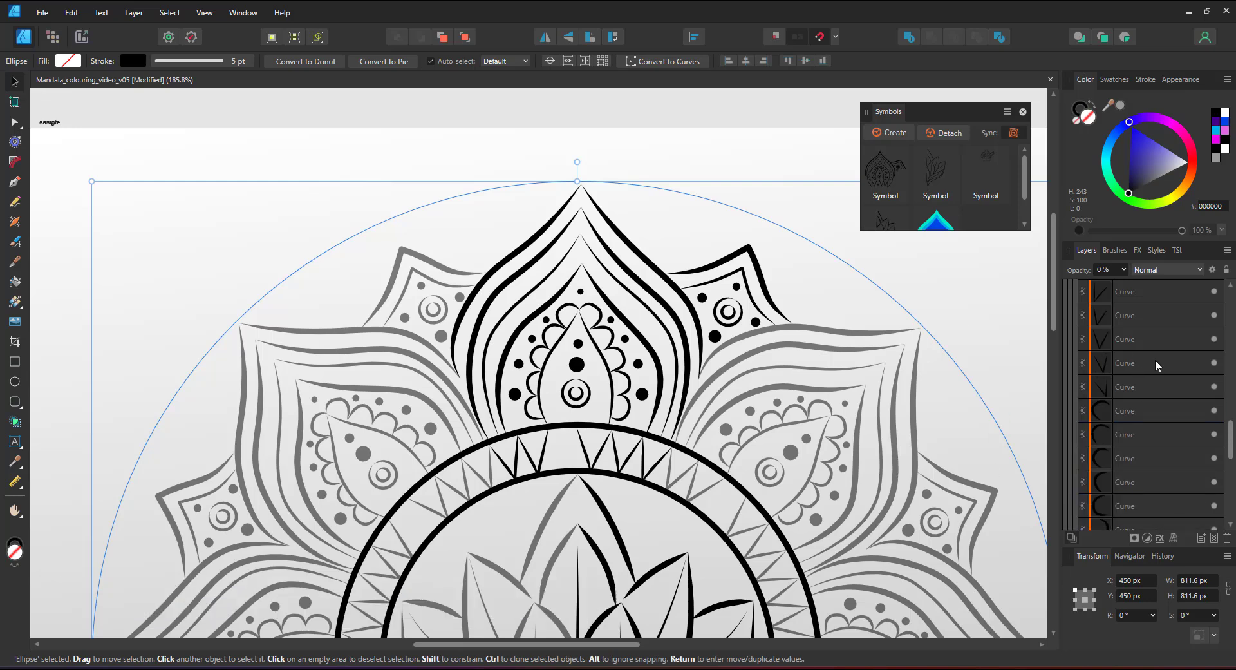
key("a")
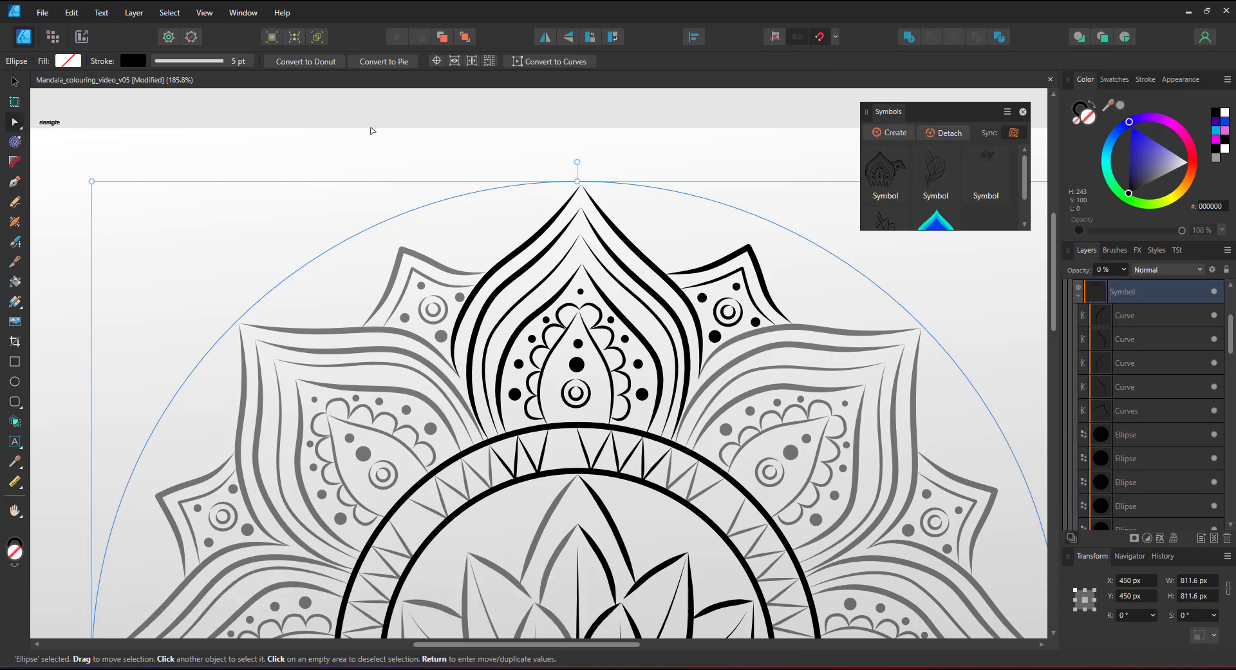
left_click_drag(350, 113, 854, 555)
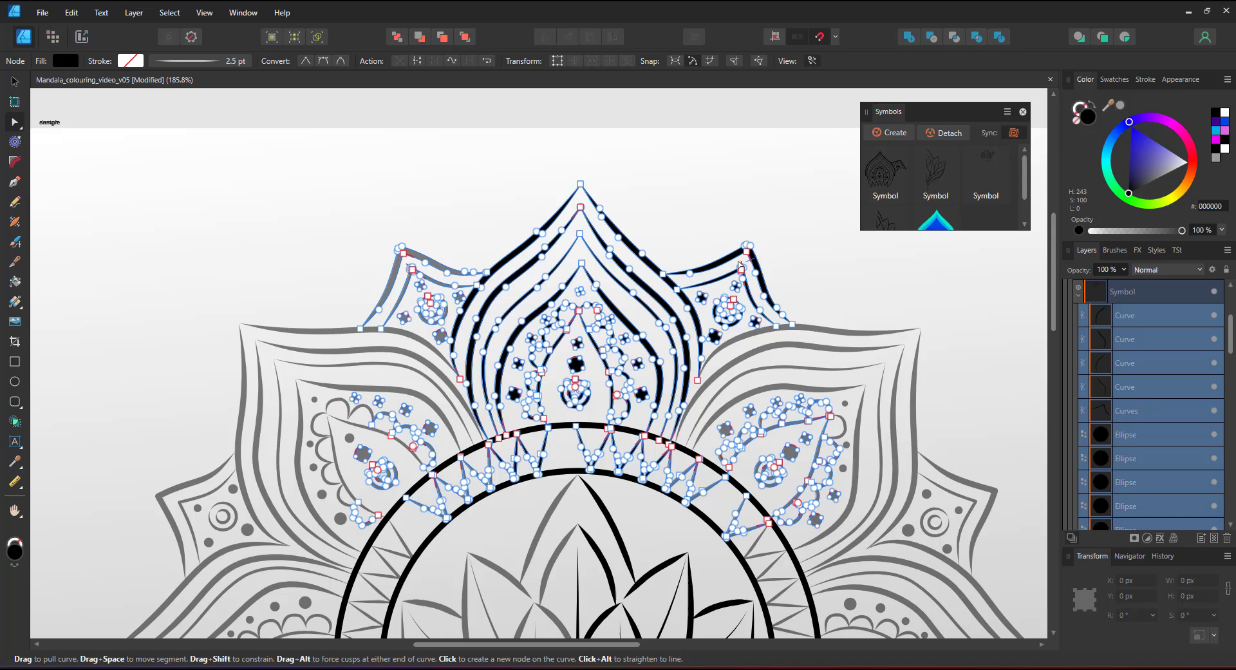
scroll(564, 460, "up", 6)
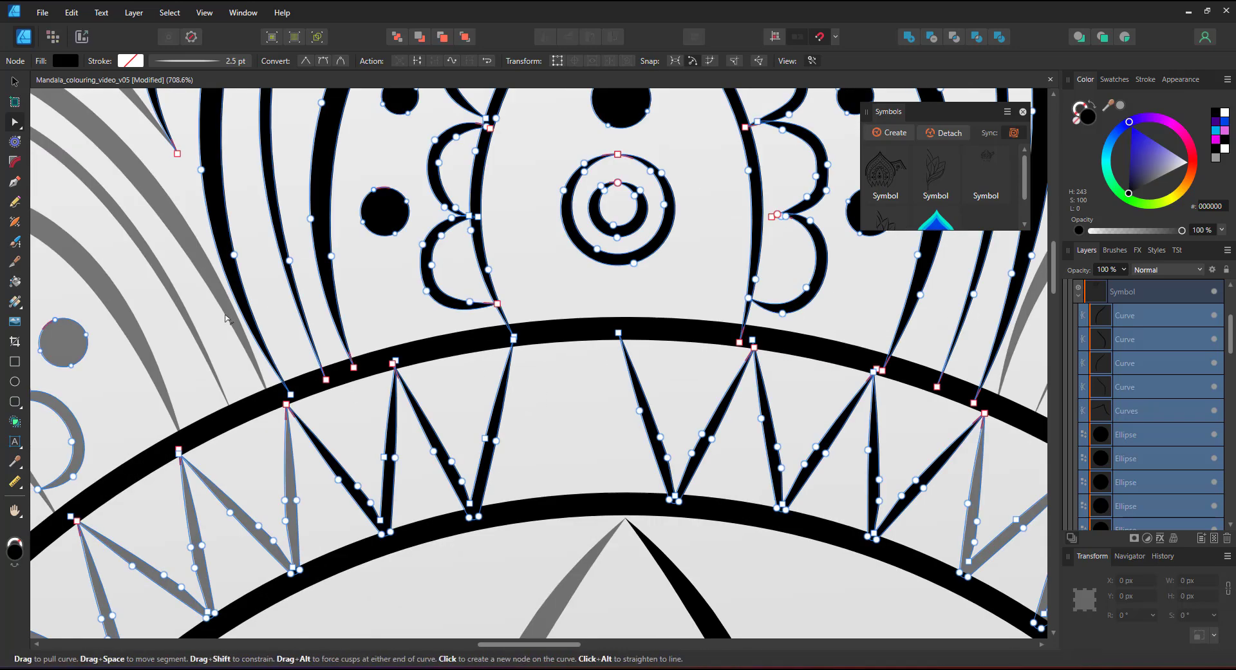
- Fill the gap in the zigzag ring below the top petal with a copy of the neighbouring V shape and adjust its end nodes
key("v")
left_click(486, 458)
left_click_drag(486, 458, 599, 457)
mouse_move(628, 340)
left_mouse_down()
mouse_move(637, 350)
mouse_move(625, 329)
left_mouse_up()
key("a")
left_click_drag(564, 415, 624, 458)
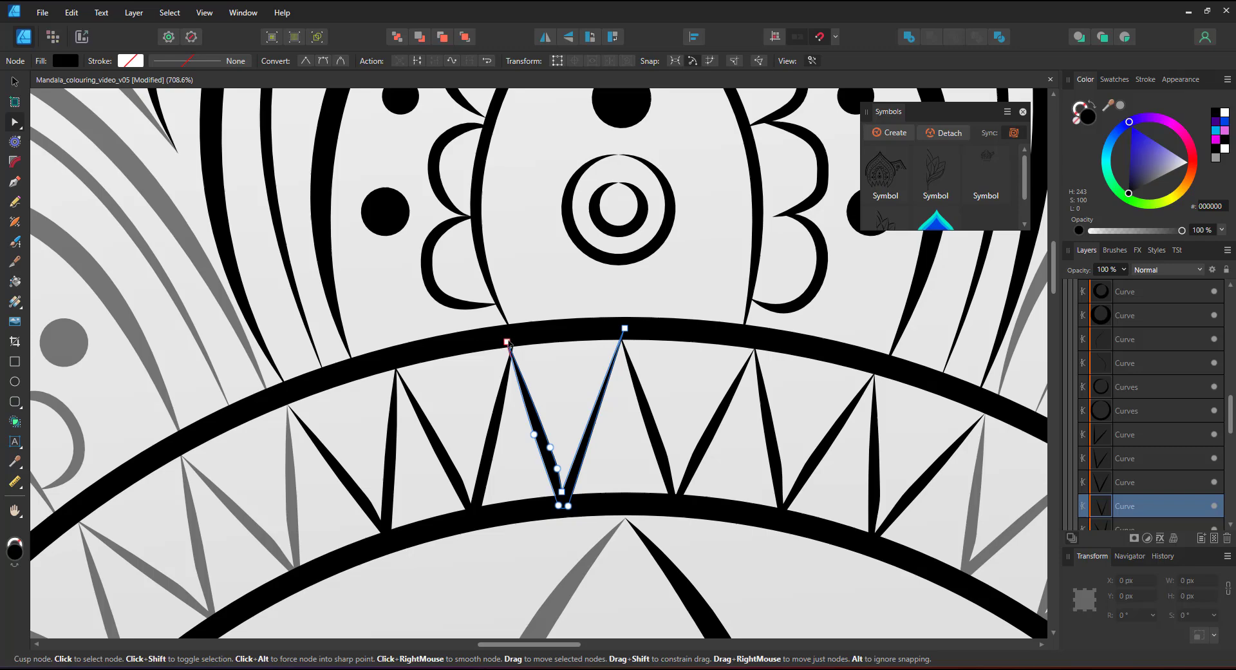
left_click(507, 341)
scroll(502, 339, "up", 3)
left_click_drag(468, 297, 459, 297)
key("ctrl+0")
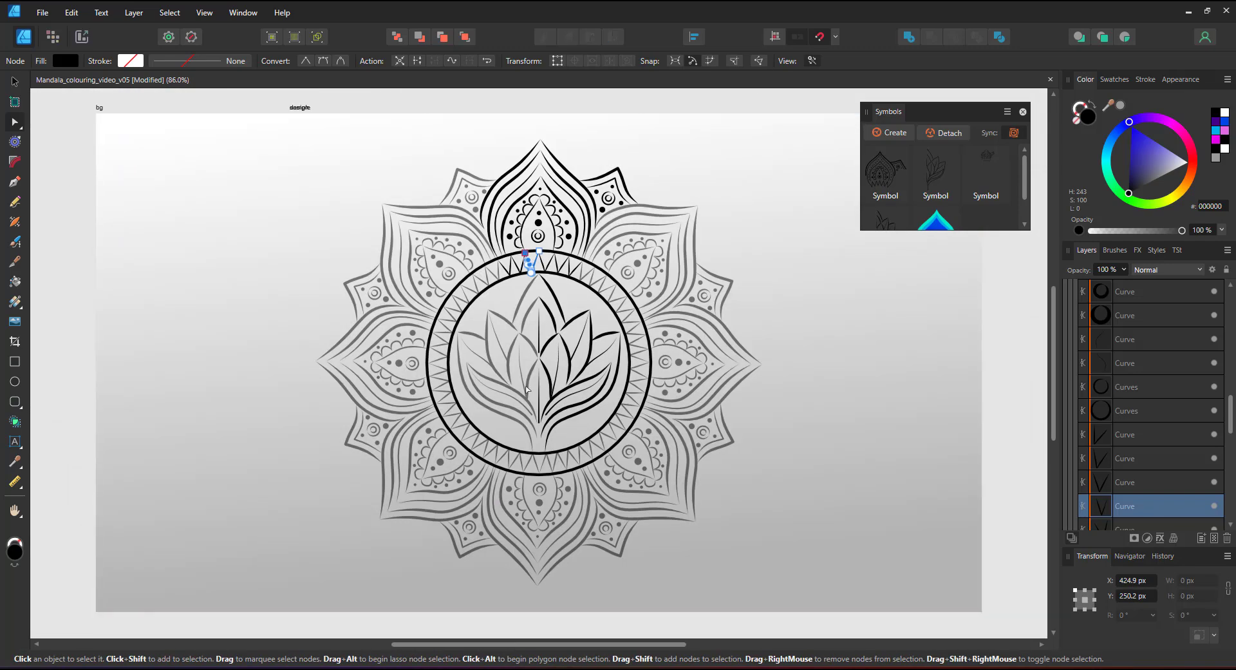
- Expand the strokes of all curves inside the right lotus half's symbol
scroll(576, 338, "up", 3)
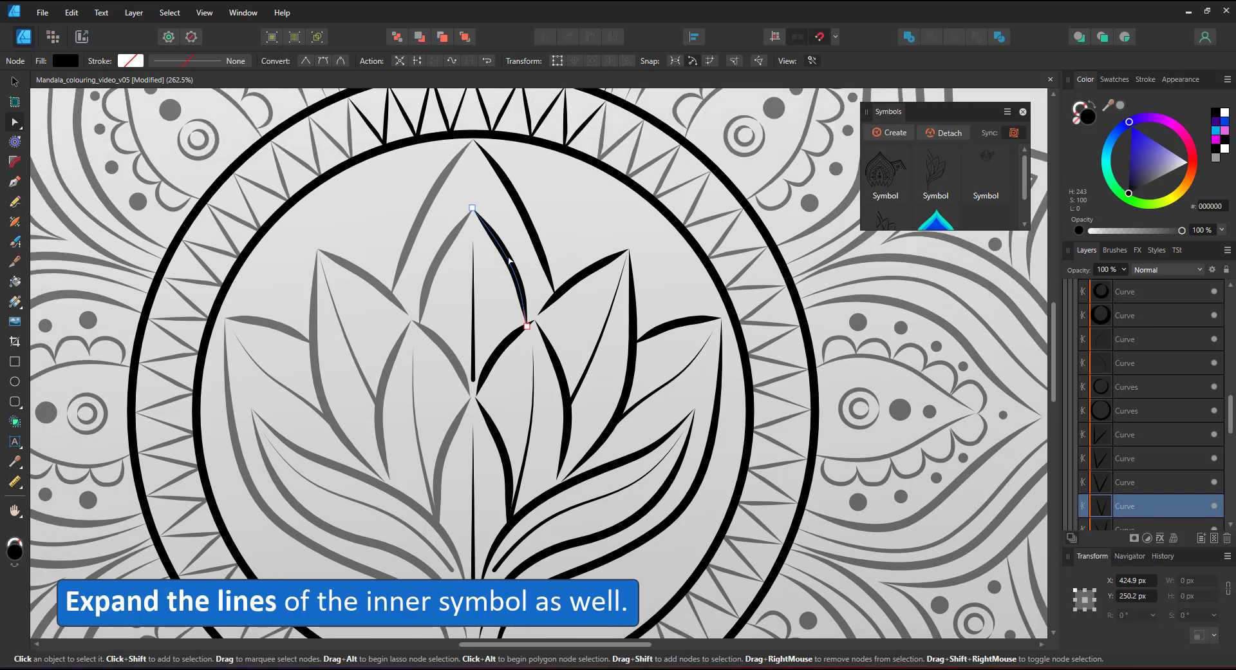
left_click(508, 261)
scroll(552, 370, "down", 1)
scroll(1149, 325, "up", 5)
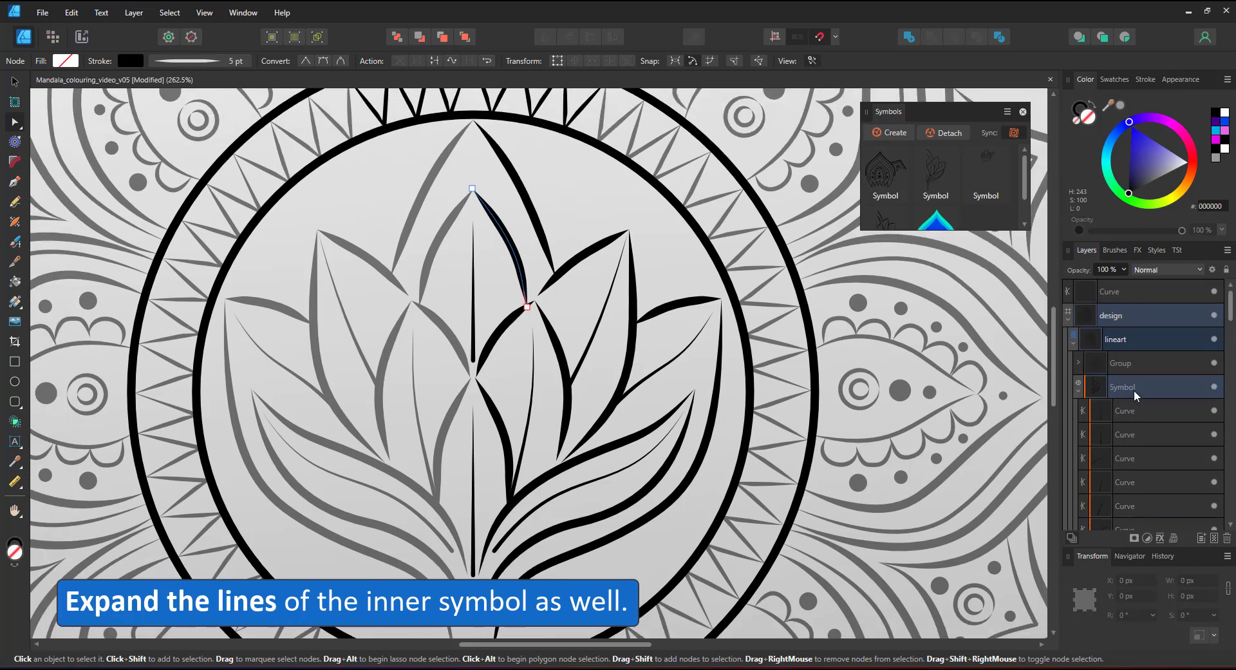
left_click(1139, 411)
scroll(1155, 445, "down", 8)
scroll(1149, 345, "up", 3)
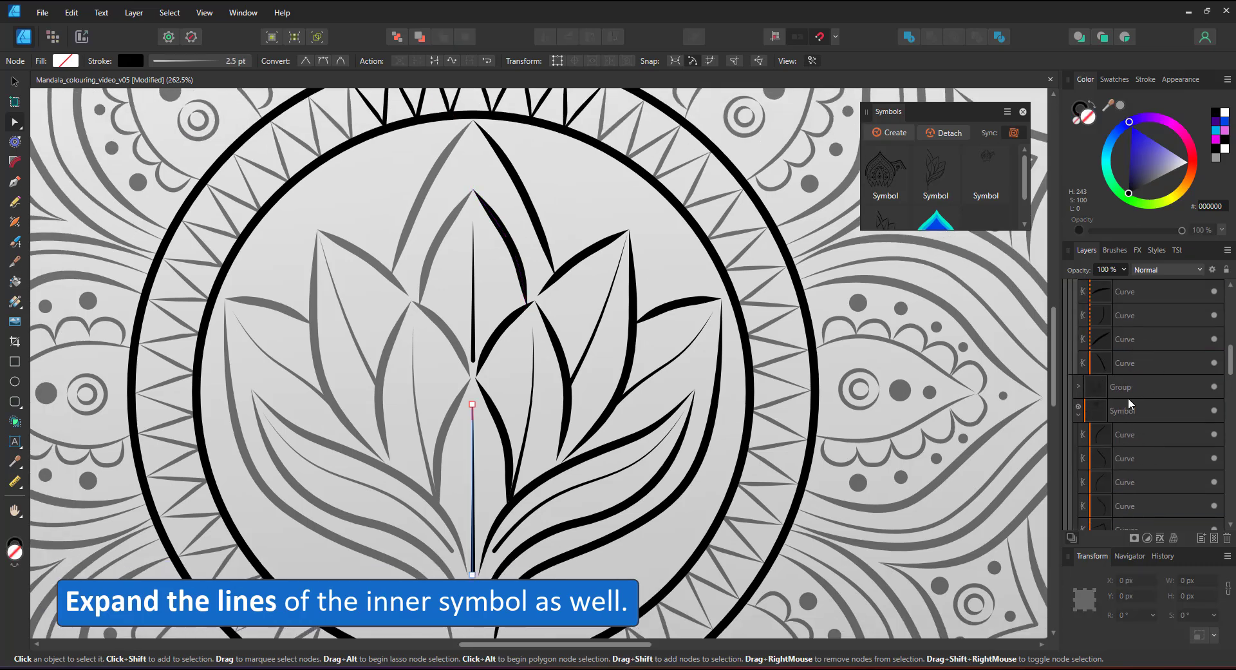
left_click(1136, 356, "shift")
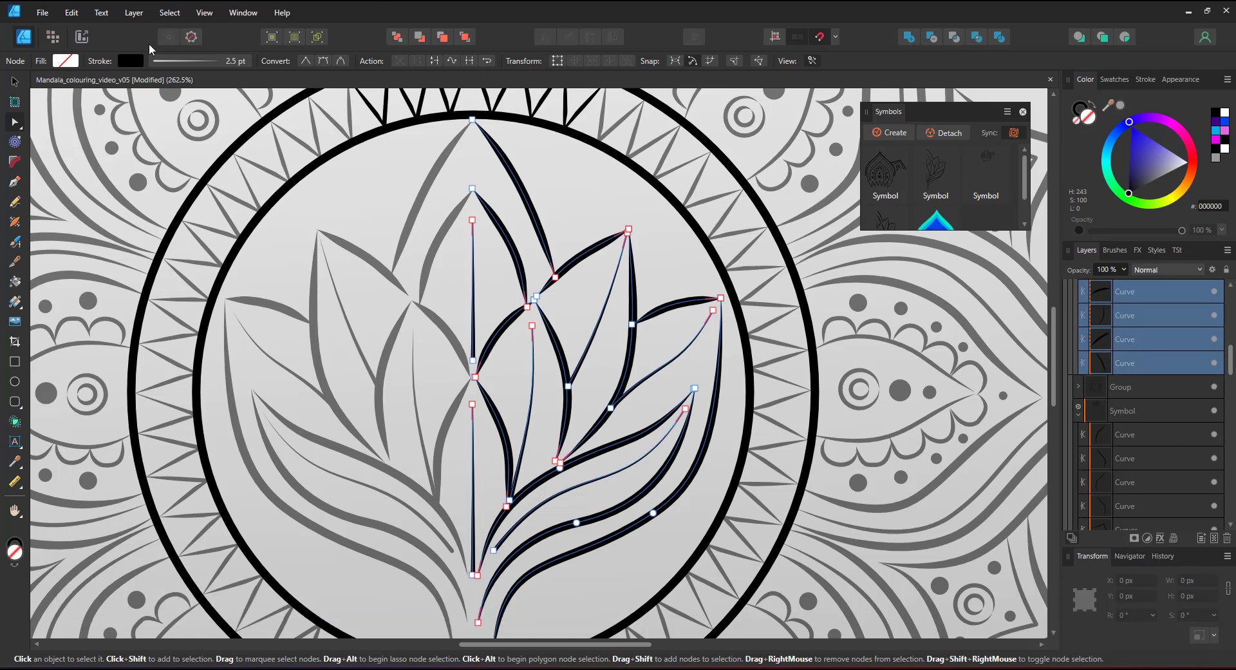
left_click(134, 12)
left_click(113, 405)
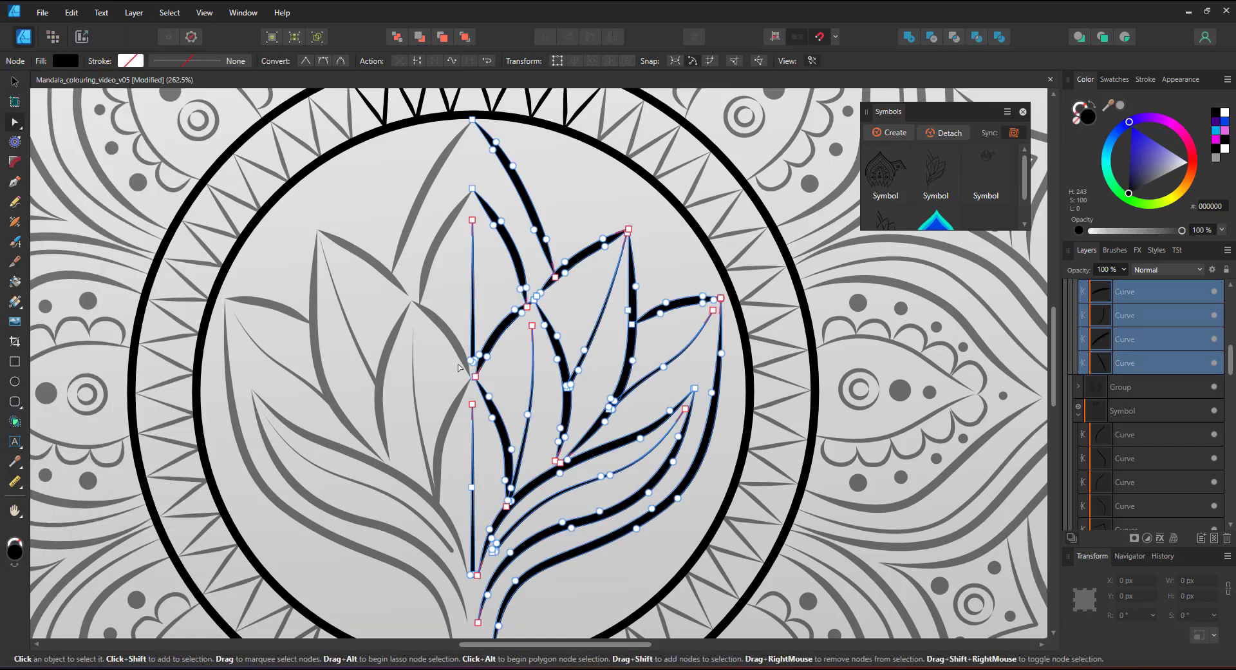
- Examine all curves inside the left lotus half's symbol to check that their strokes are expanded
scroll(1095, 368, "up", 6)
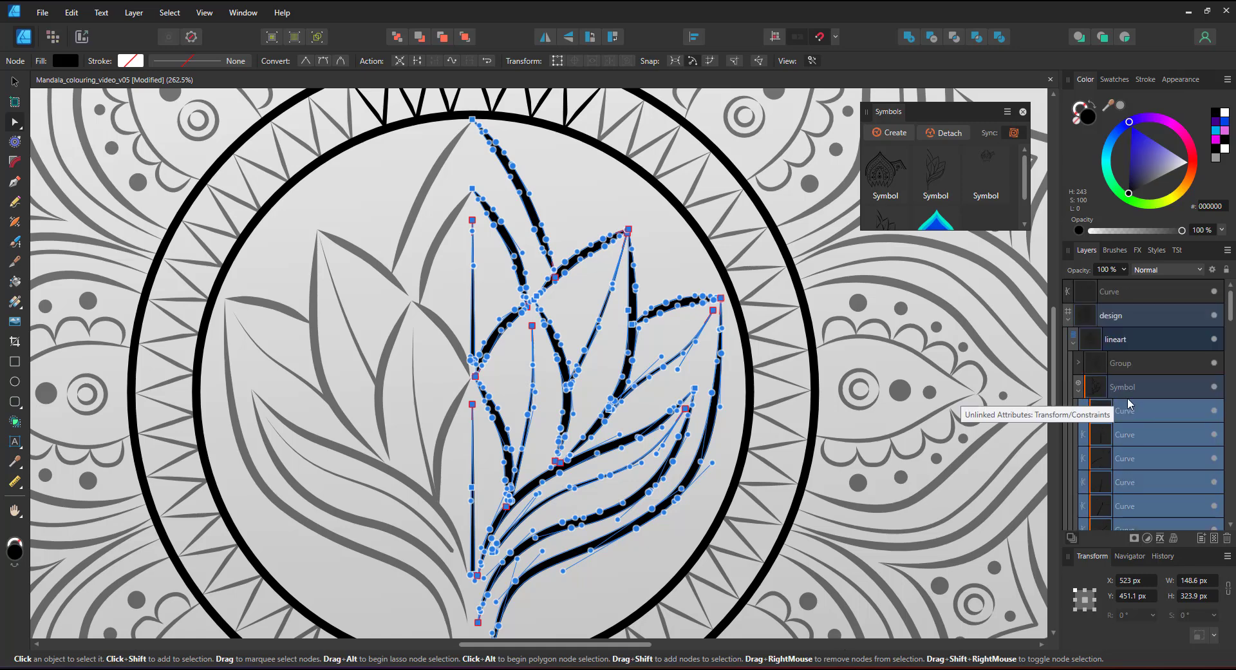
left_click(1127, 365)
left_click(1080, 364)
left_click(1139, 392)
left_click(1083, 391)
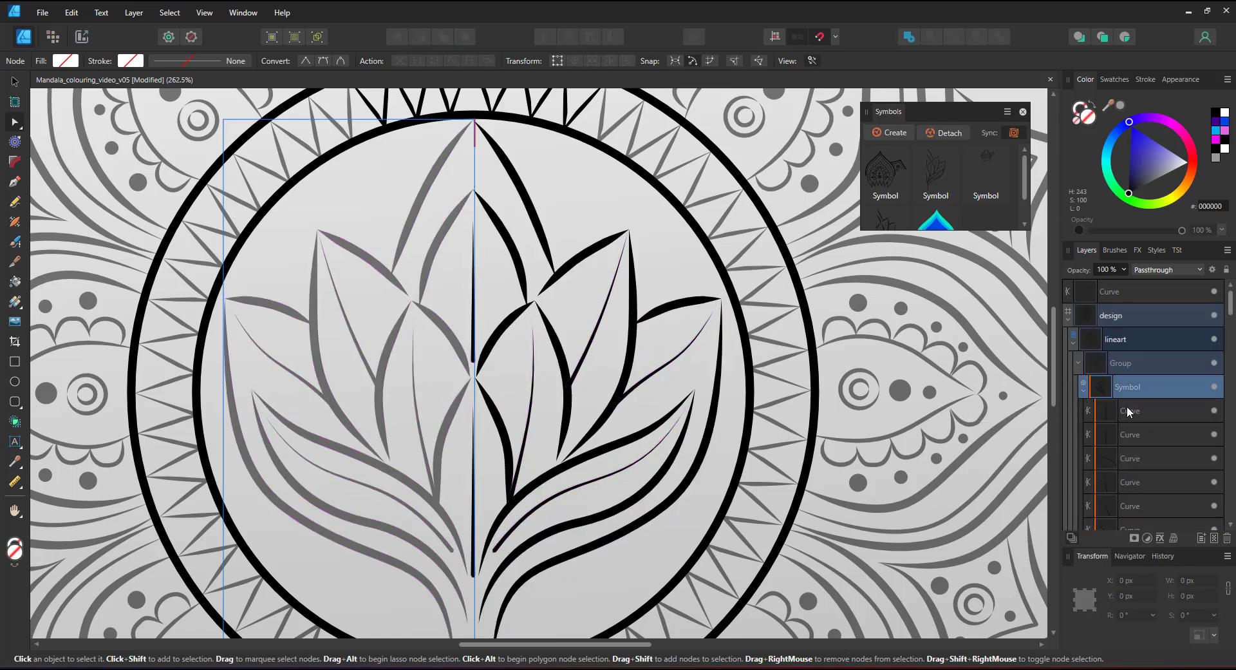
left_click(1128, 411)
scroll(1149, 424, "down", 5)
left_click(1138, 423, "shift")
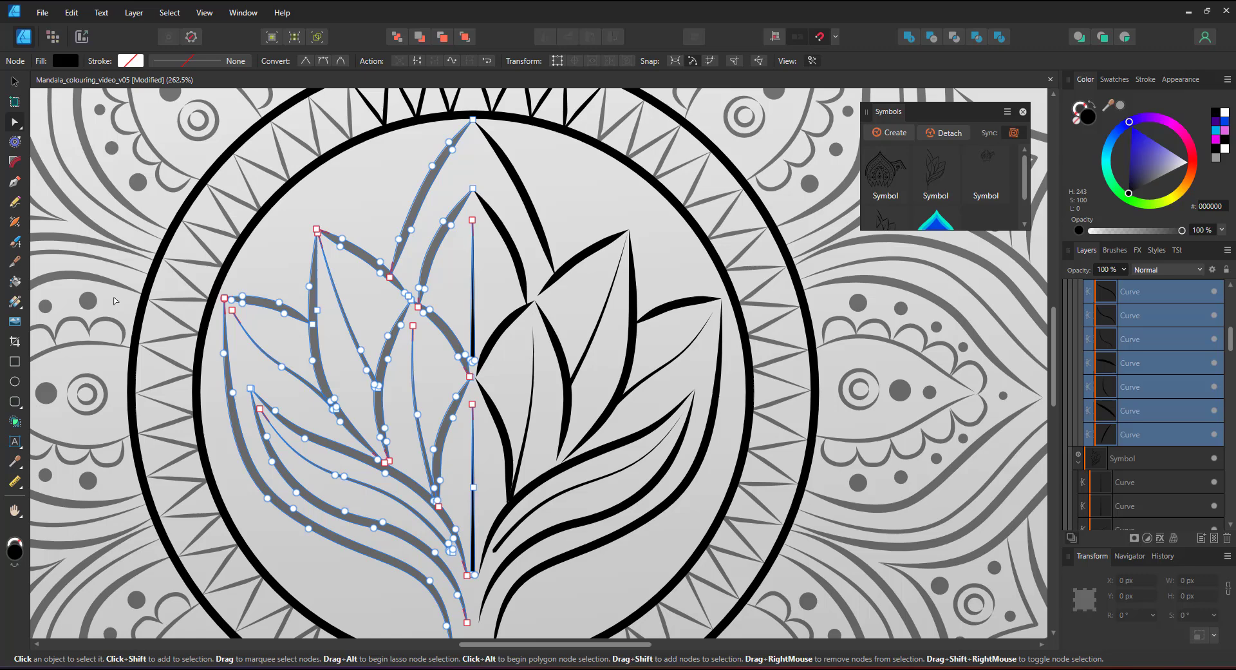
scroll(953, 340, "up", 1)
scroll(1121, 363, "up", 5)
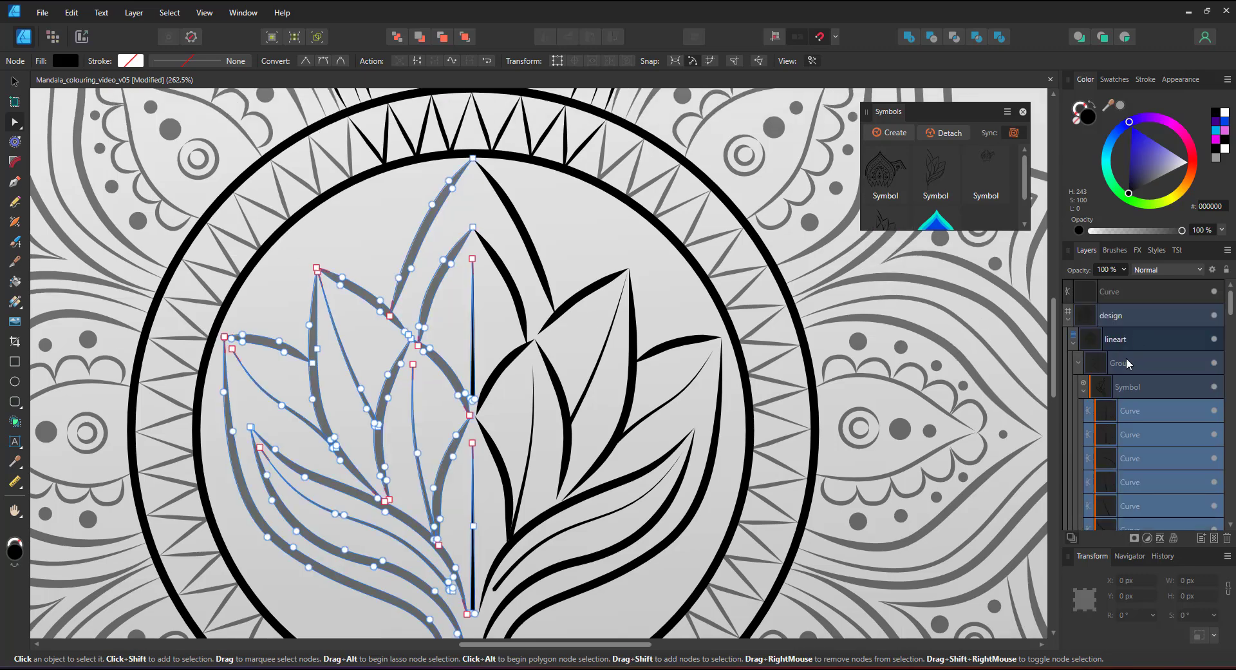
- Ungroup the group around the left lotus half and the group holding the rotated petal symbols
left_click(1127, 362)
key("ctrl+shift+g")
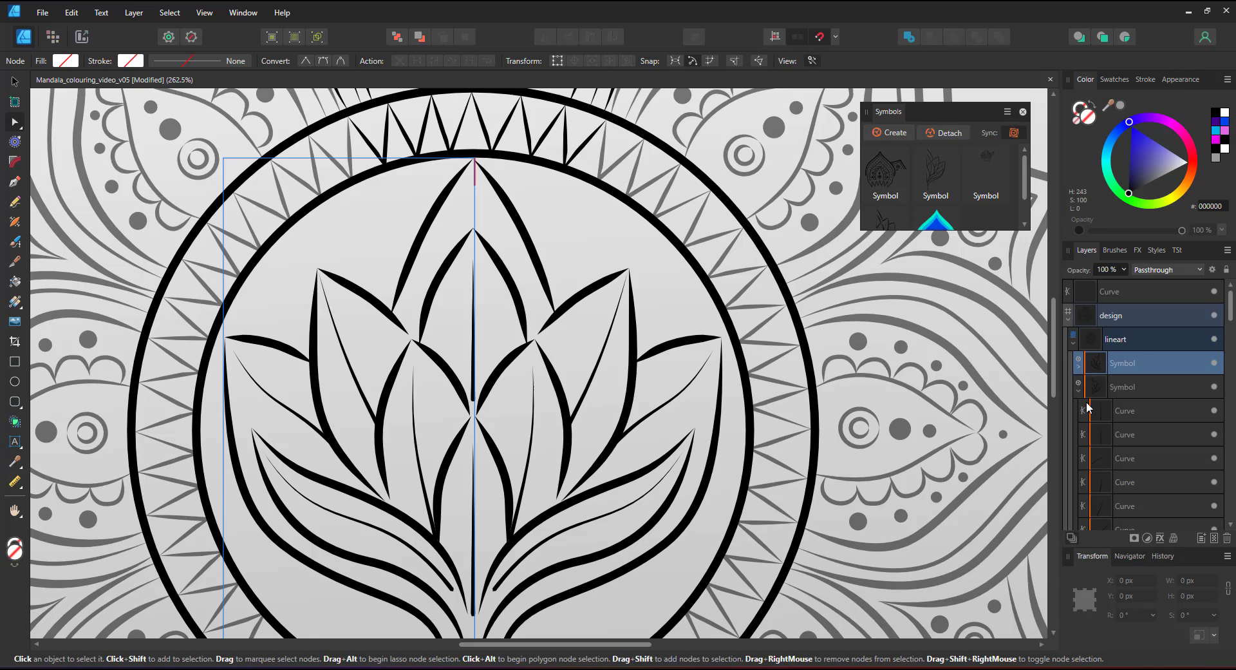
left_click(1113, 411)
key("ctrl+shift+g")
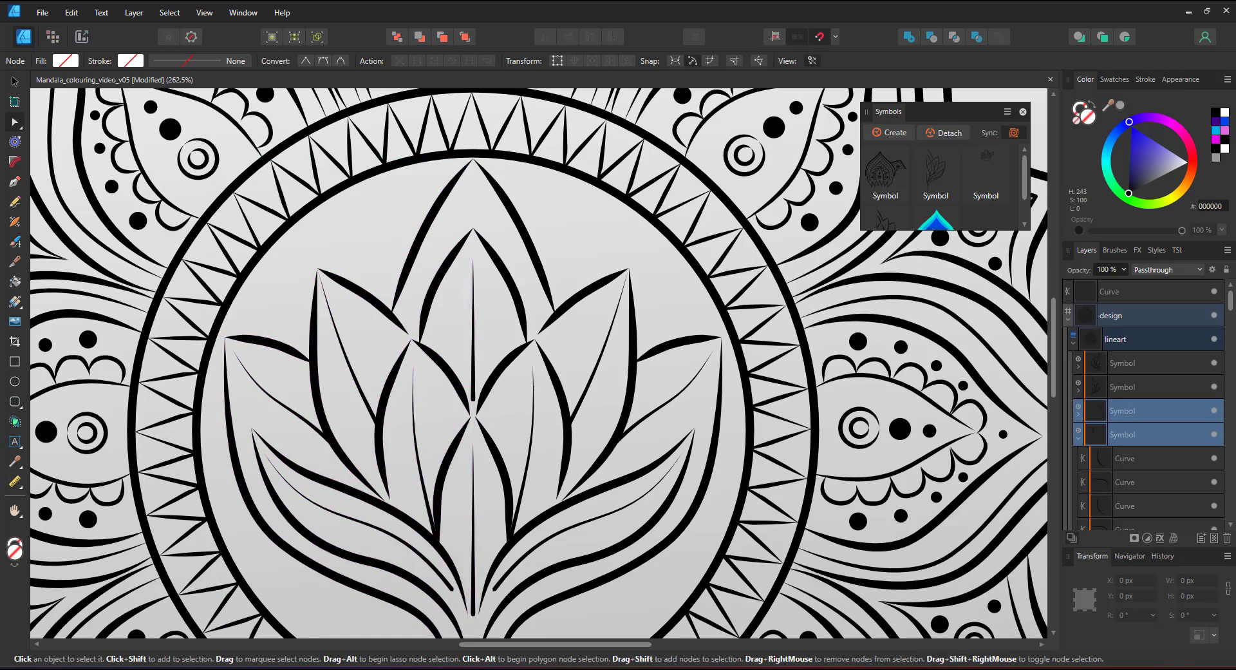
- Delete the invisible circular guide ellipse at the end of the last petal symbol
scroll(637, 224, "down", 6)
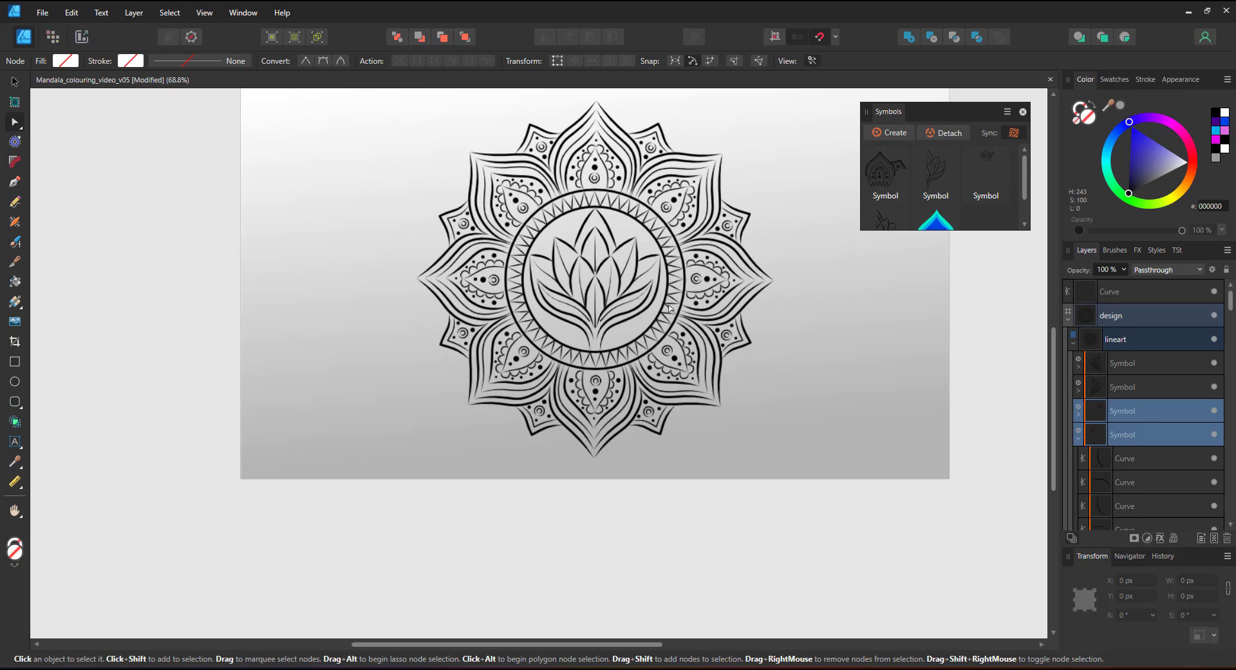
left_click(1113, 365)
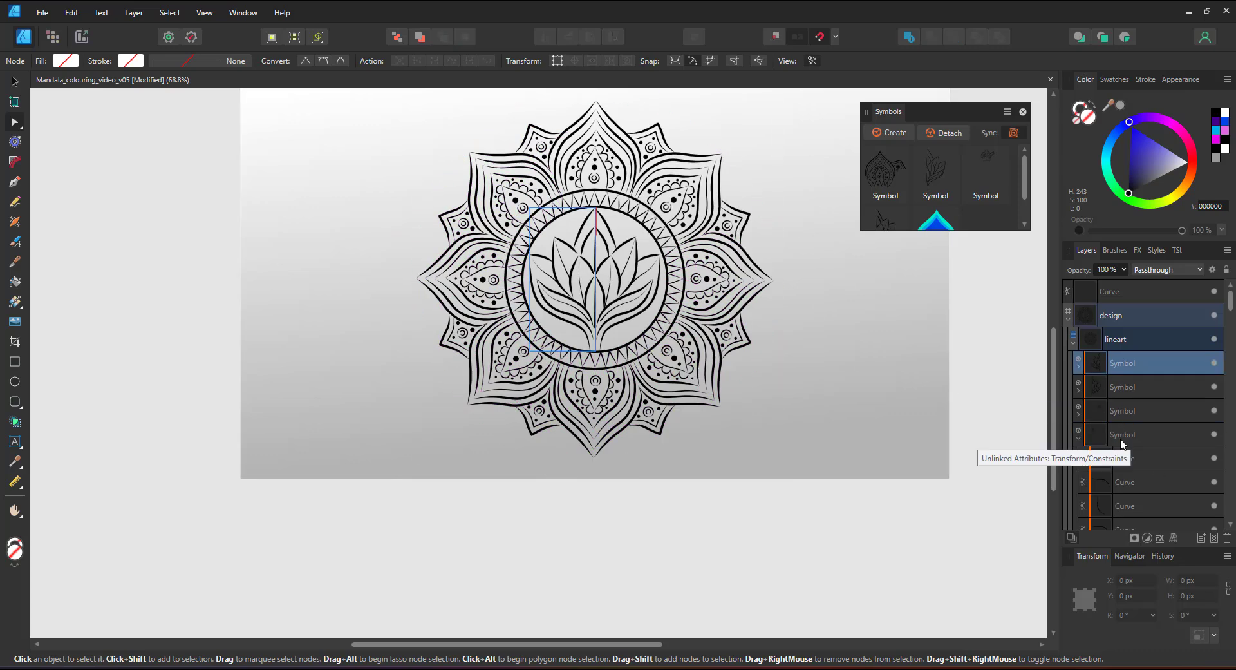
left_click(1125, 438, "shift")
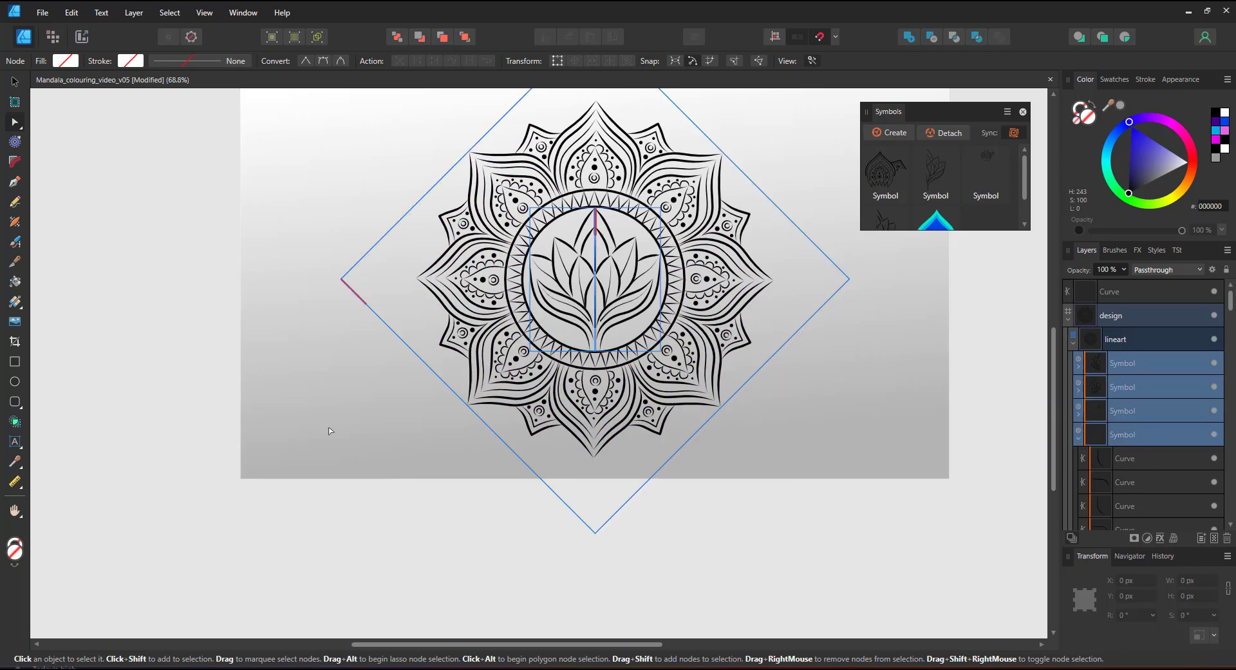
key("ctrl+a")
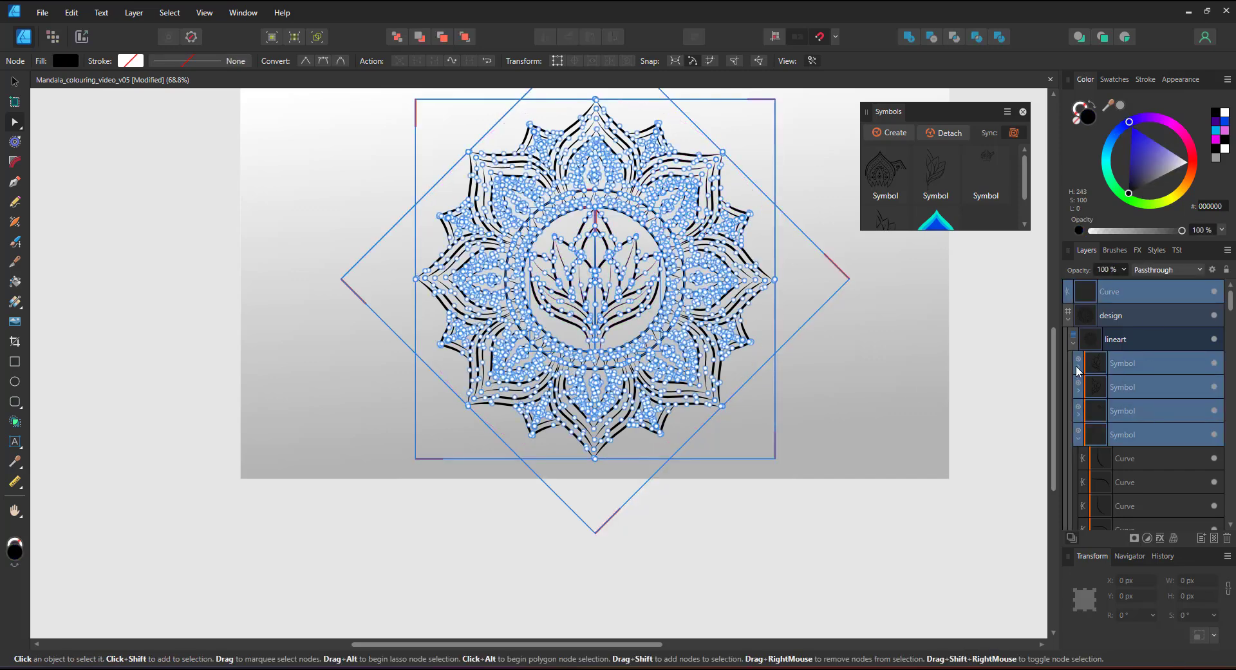
left_click(1127, 438)
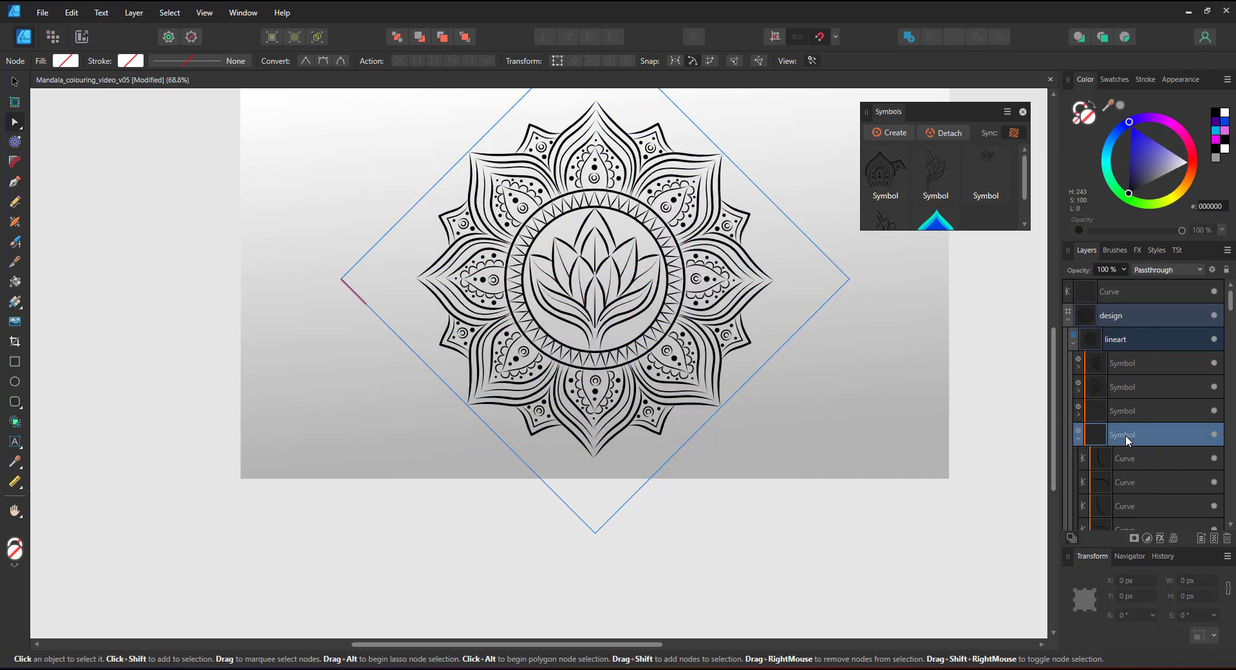
scroll(1150, 457, "down", 10)
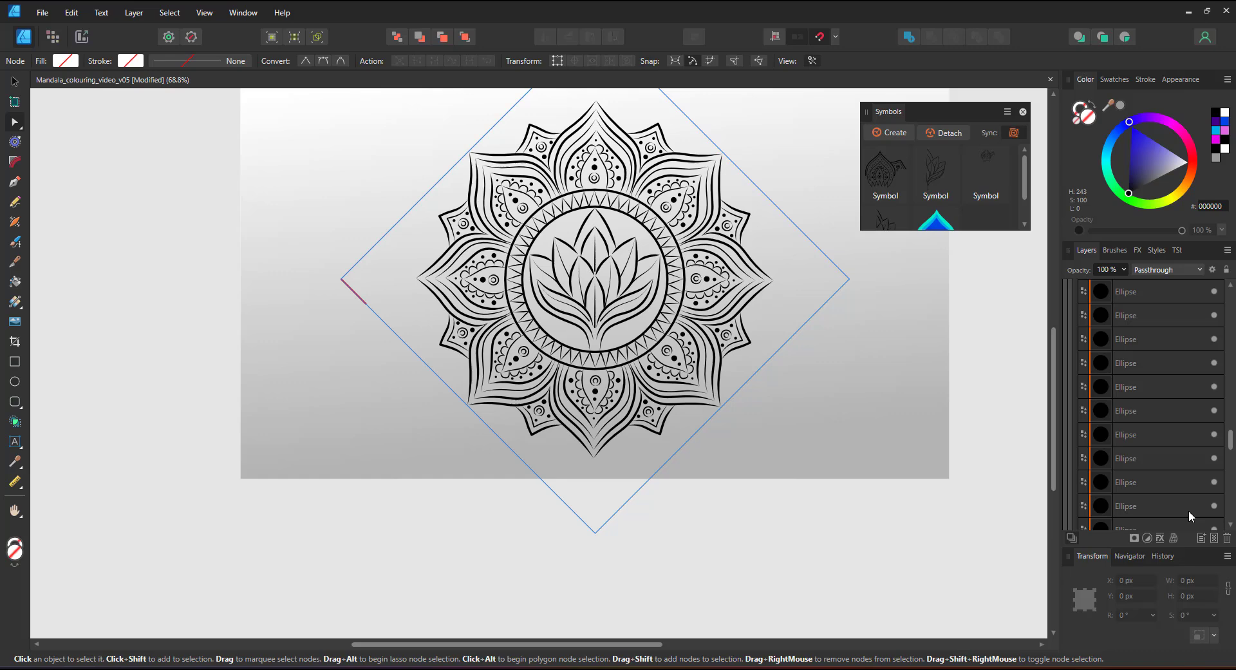
left_click(1124, 411)
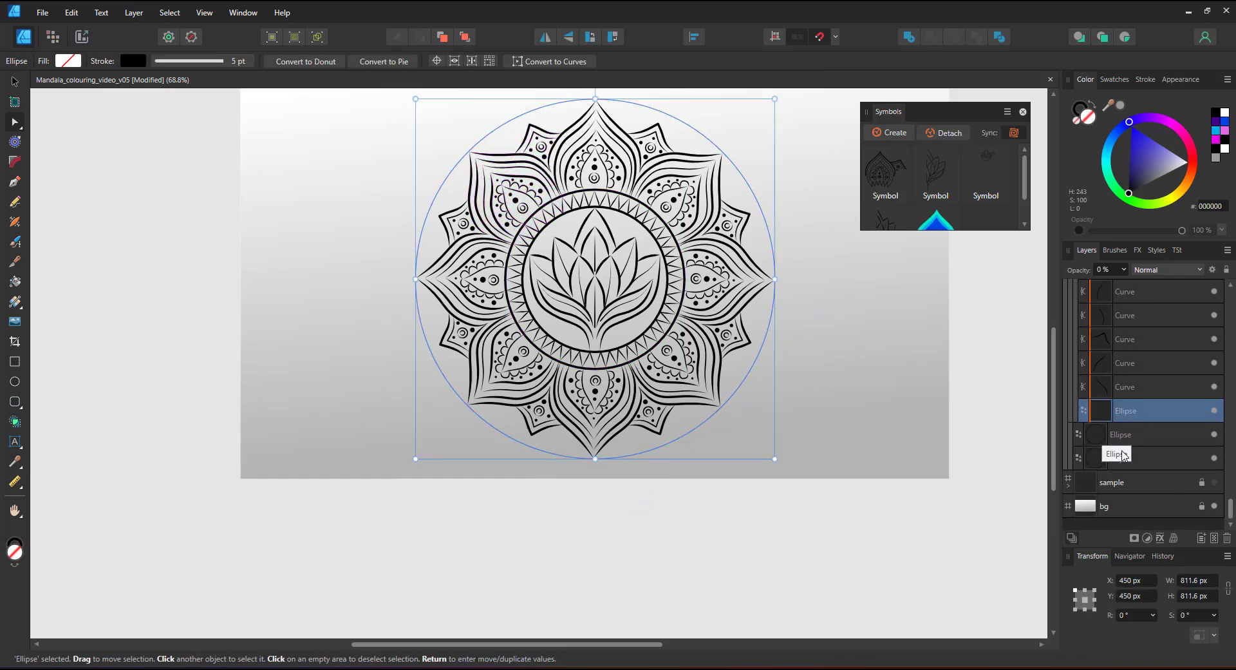
key("ctrl+alt+s")
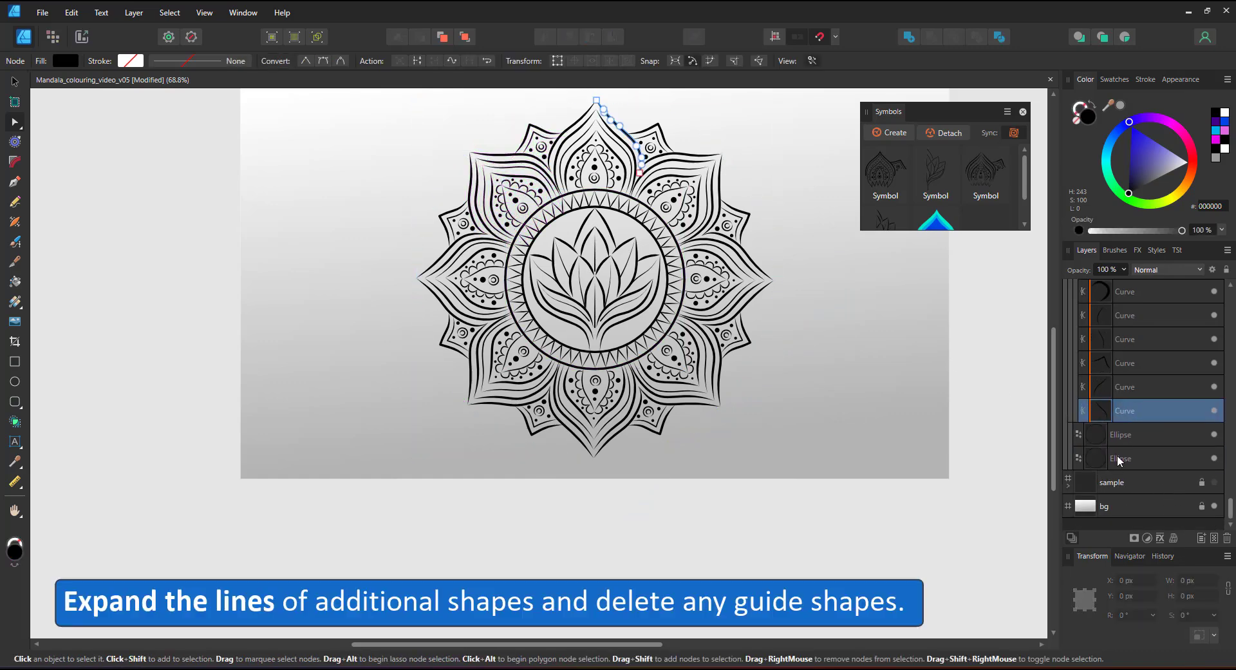
- Expand the strokes of the two ellipses that form the inner and outer ring around the lotus
left_click(1147, 435)
left_click(1142, 460, "shift")
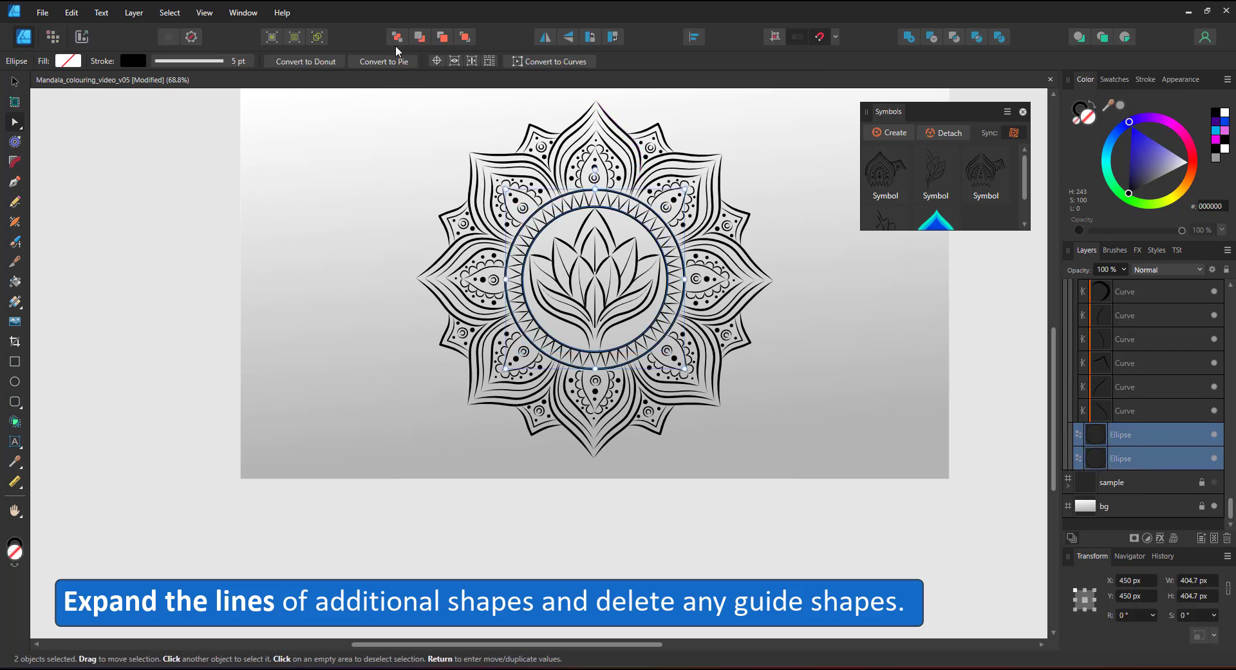
left_click(135, 15)
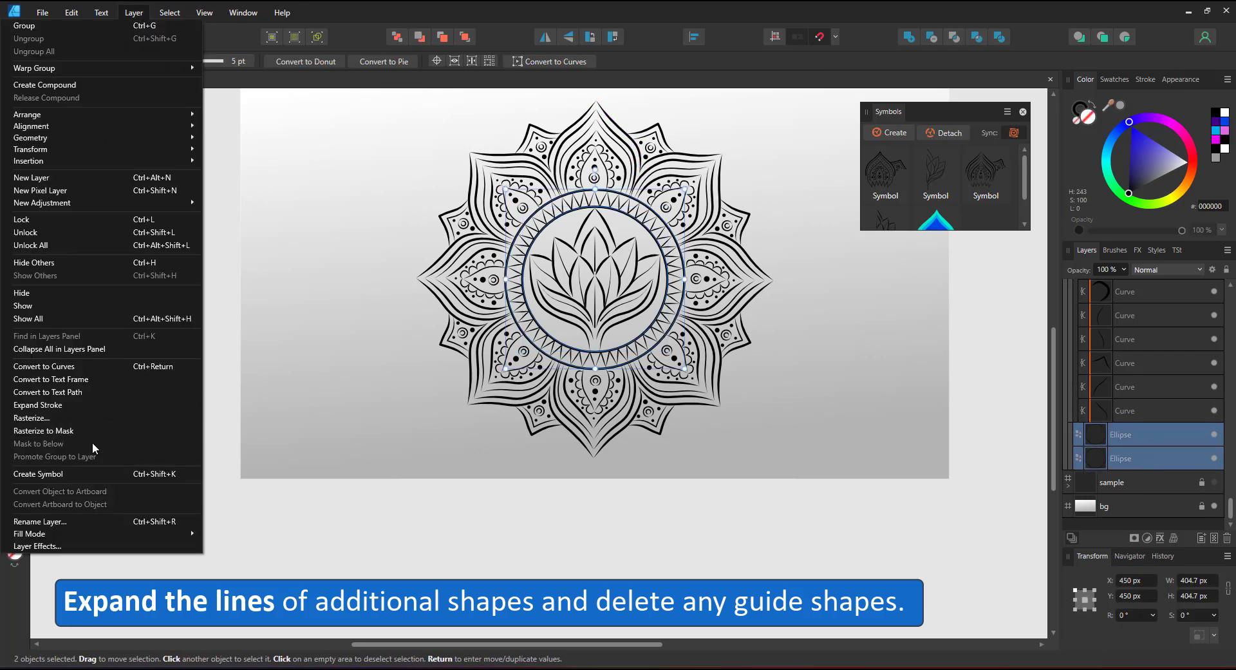
left_click(56, 403)
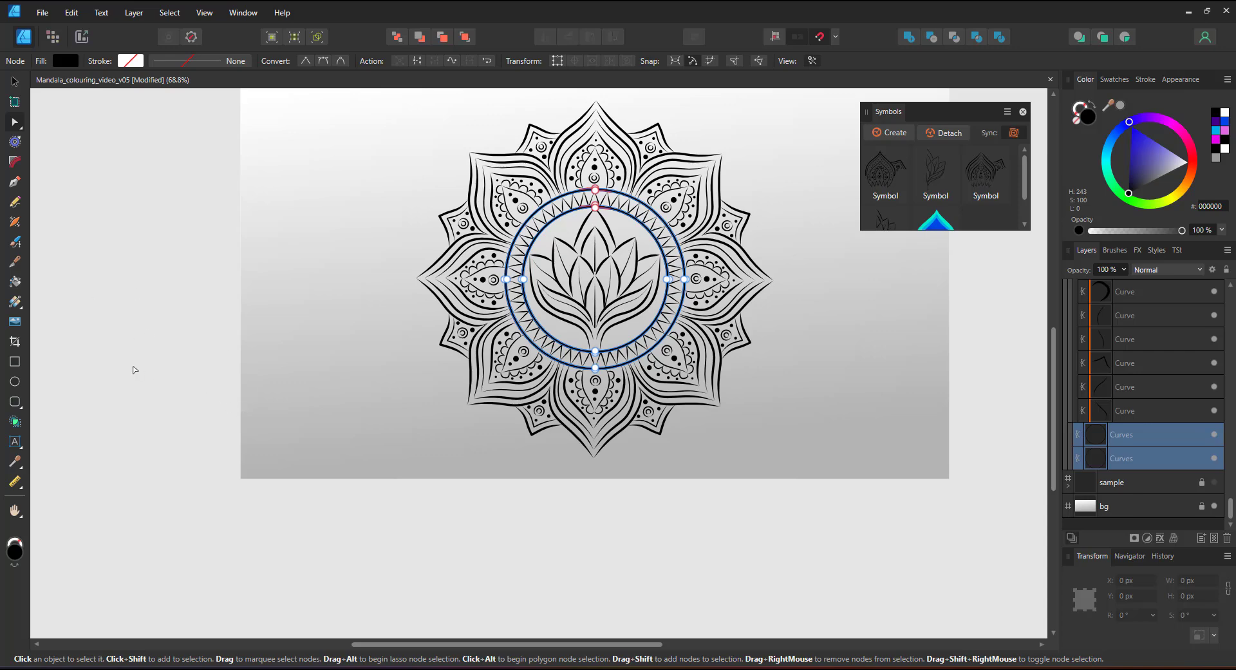
left_click(765, 502)
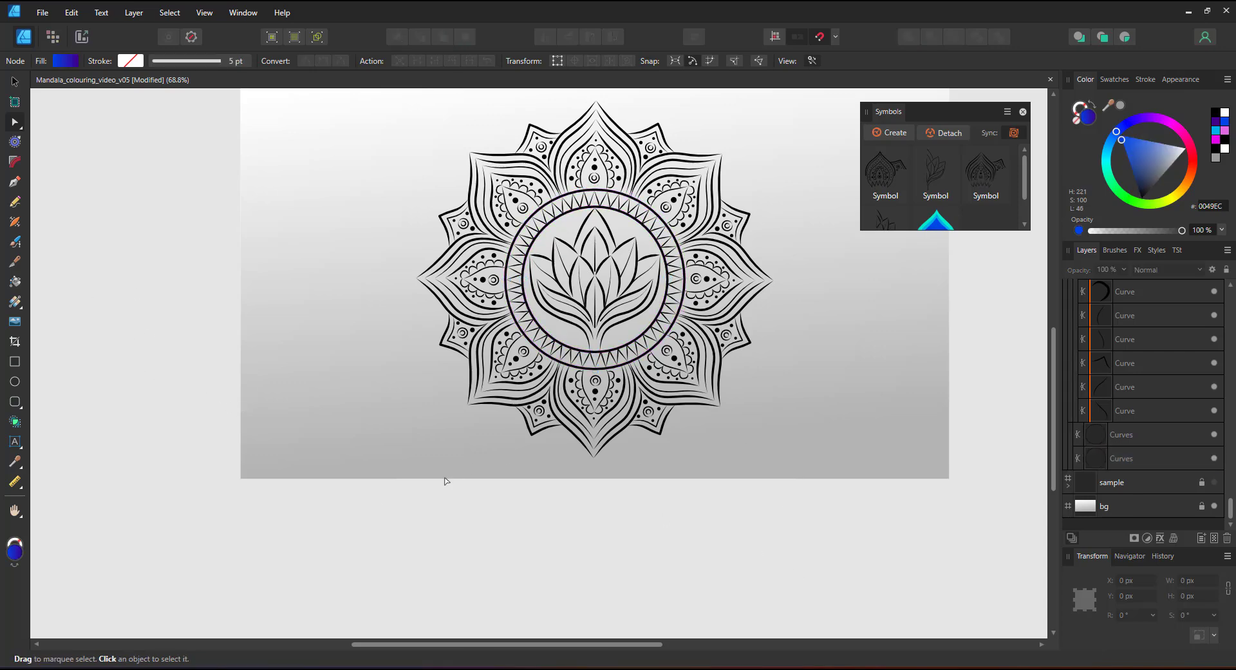
- Select the entire mandala line art and change its fill colour to magenta
left_click_drag(373, 507, 796, 88)
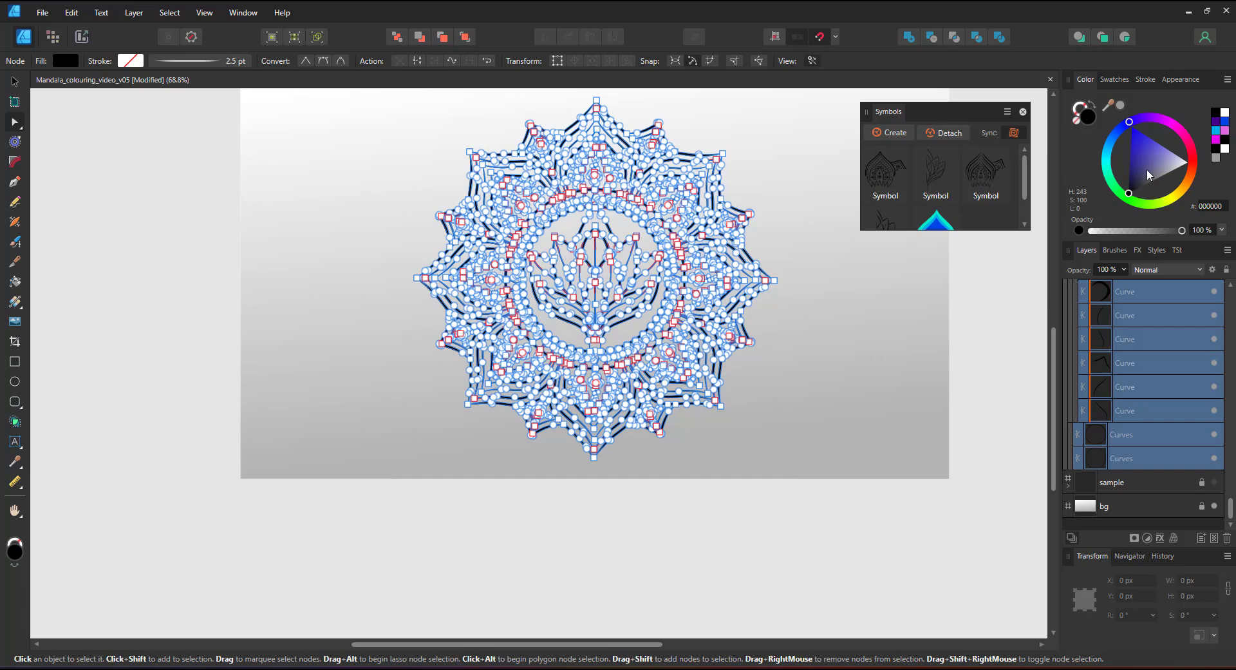
left_click(1080, 118)
left_click(1091, 118)
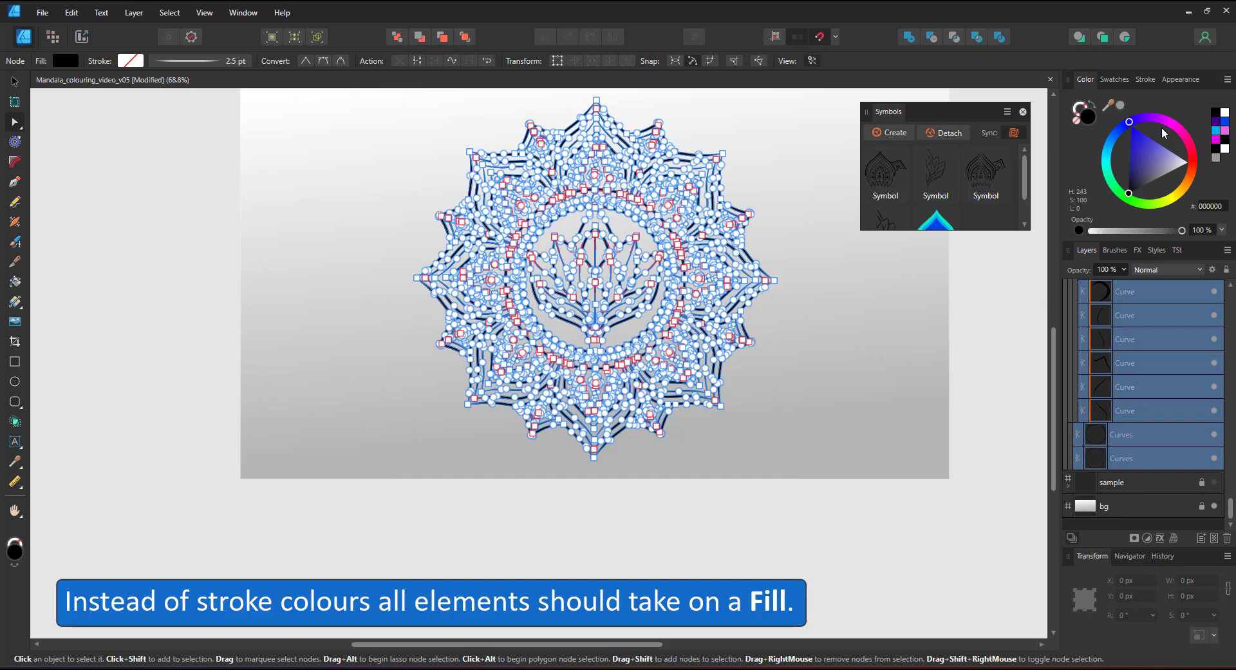
left_click(1179, 128)
left_click_drag(1166, 143, 1181, 114)
left_click(937, 365)
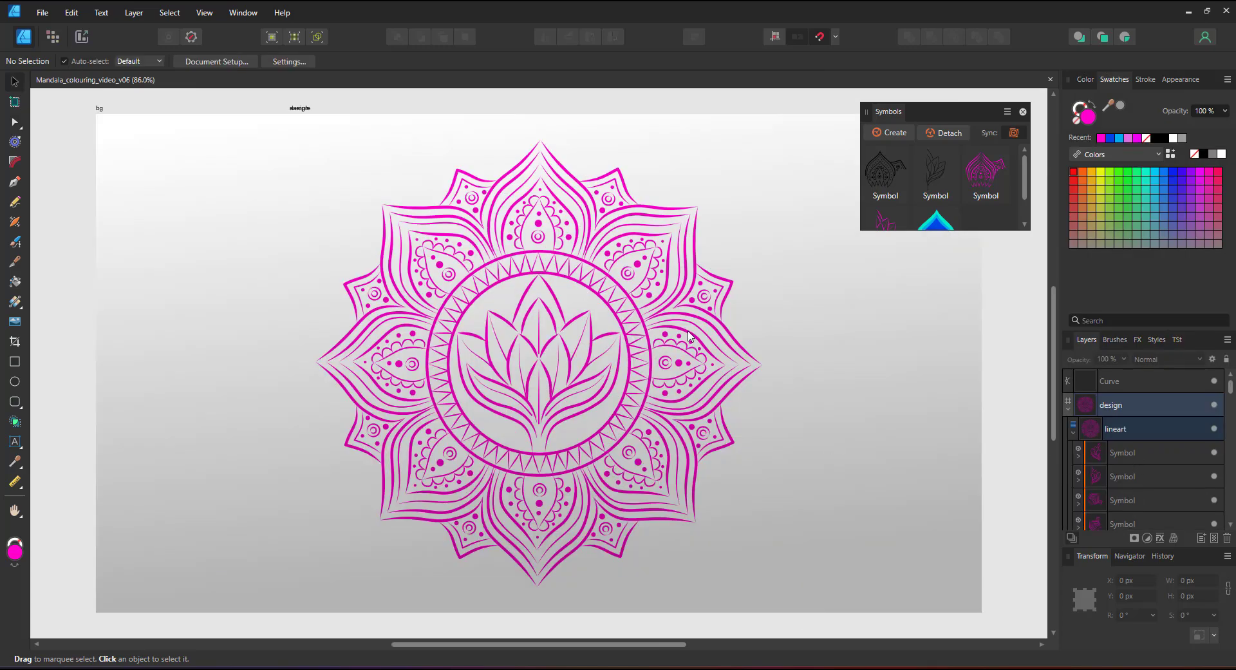
- Ungroup all symbols of the line art into individual shapes and combine them with a Boolean Add
left_click_drag(235, 131, 820, 624)
left_click(816, 487)
key("ctrl+a")
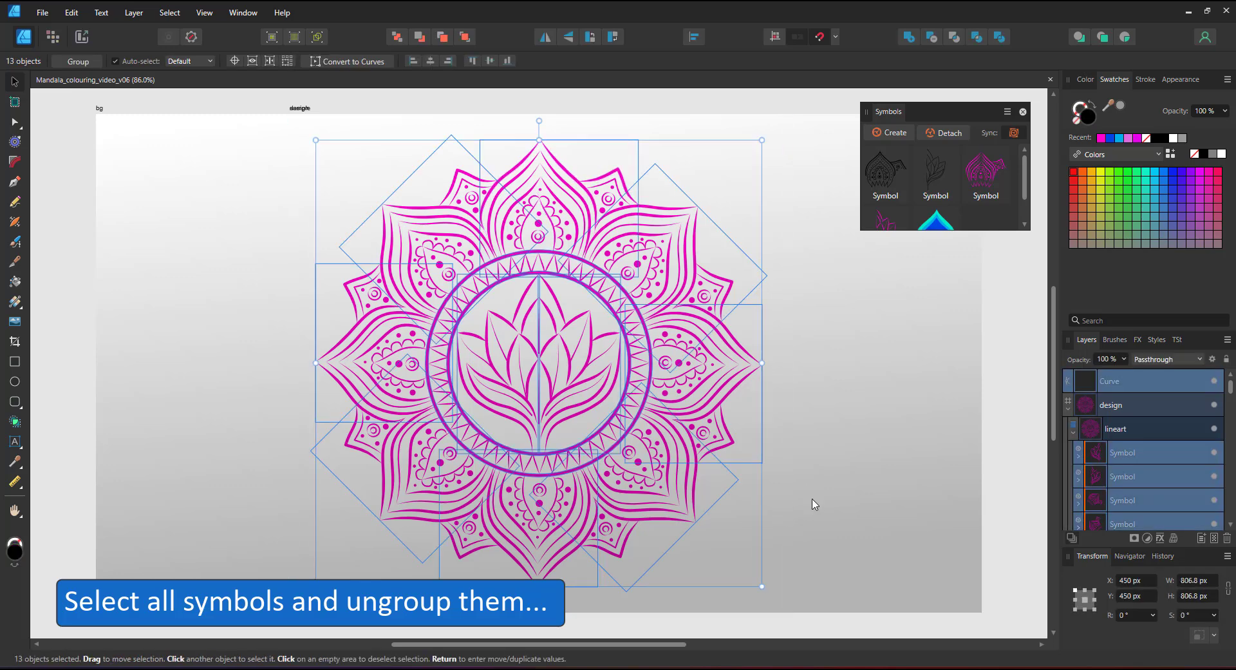
key("ctrl+shift+g")
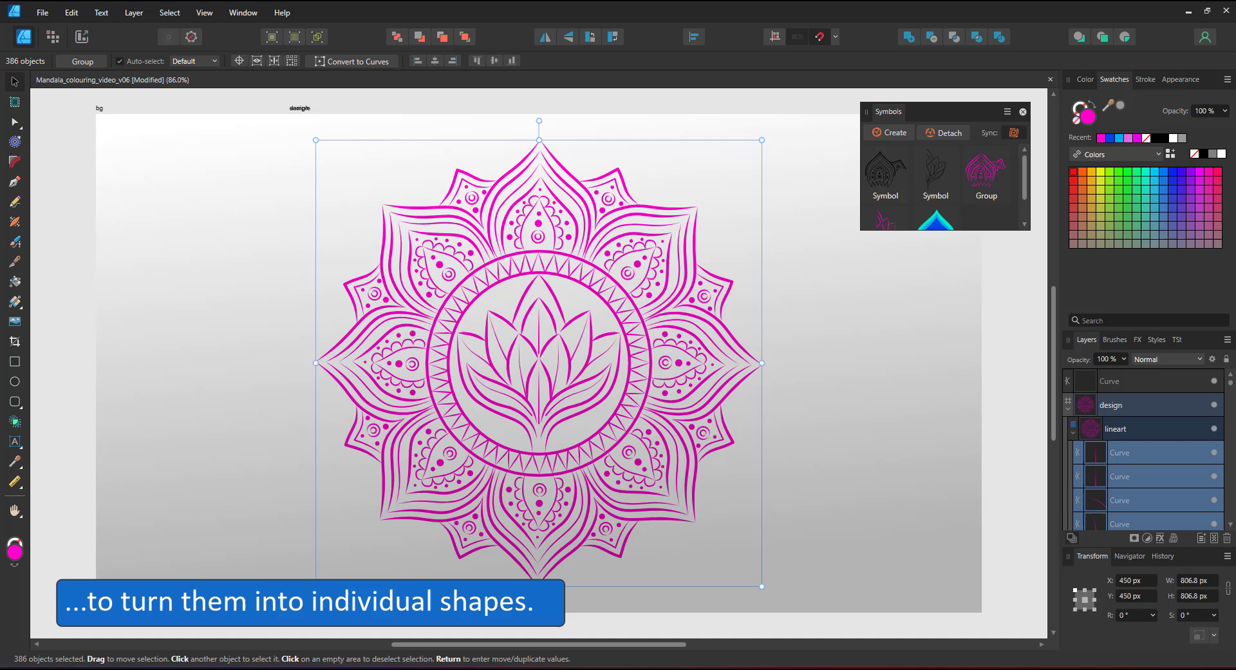
left_click(909, 36)
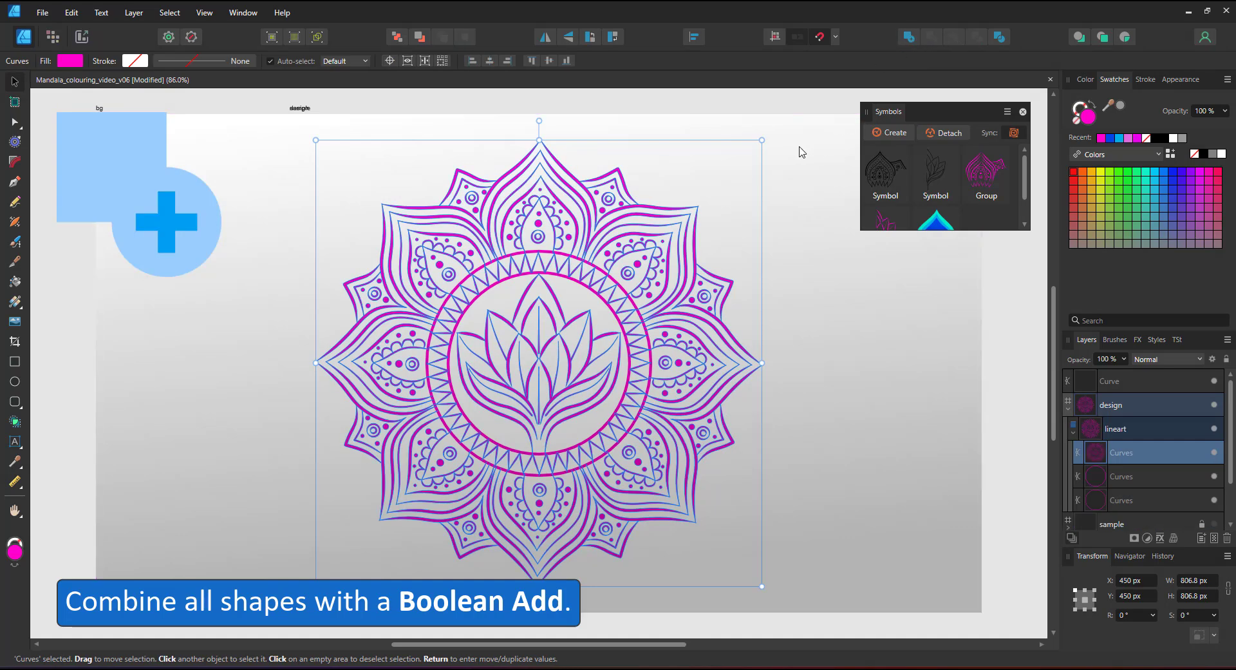
- Merge the two separate ring curves with the main line art curves using a Boolean Add
left_click(1112, 478)
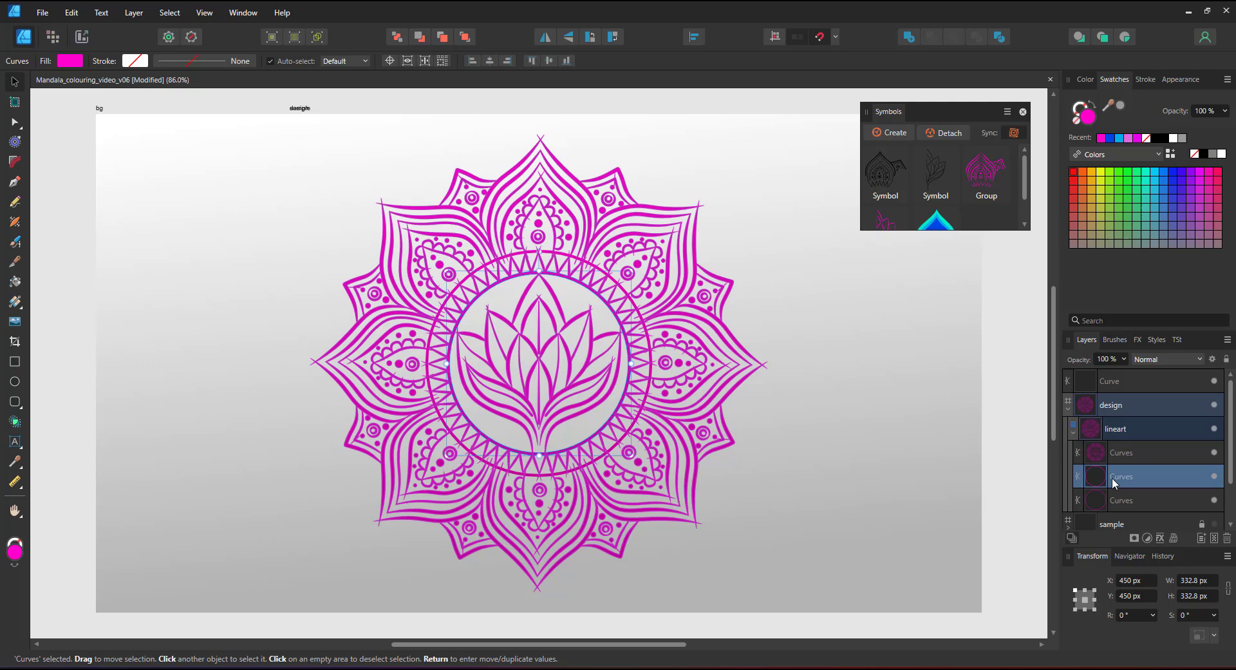
left_click(1118, 500, "shift")
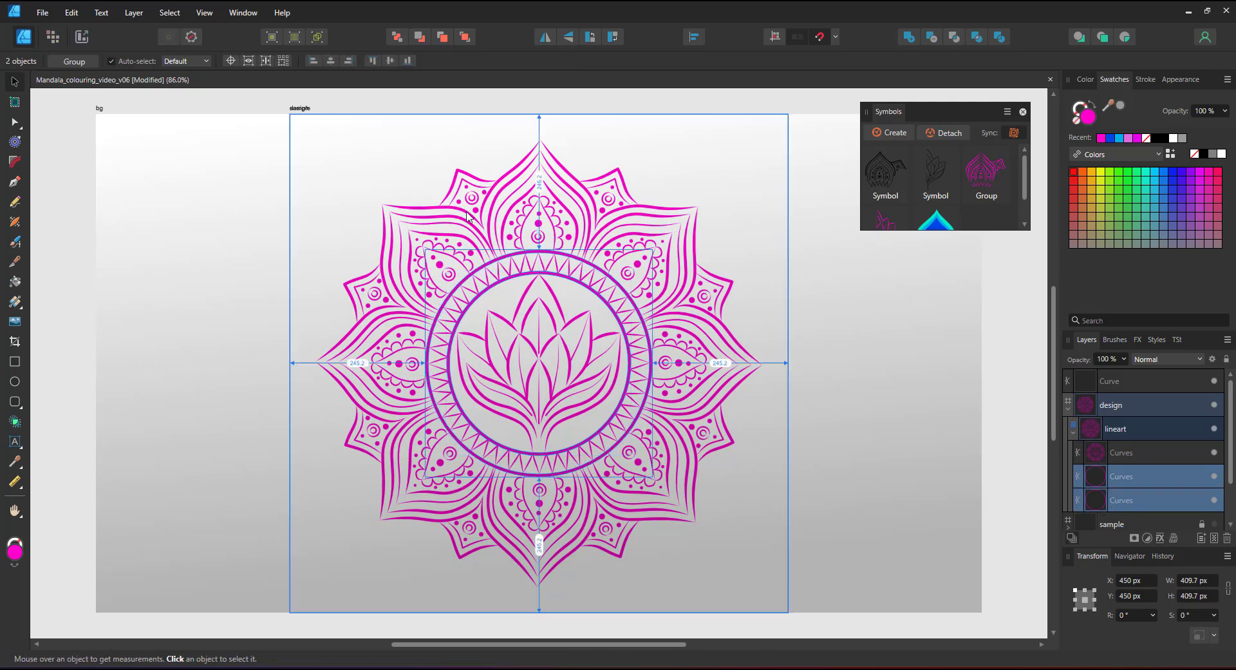
scroll(619, 399, "up", 5)
scroll(615, 205, "up", 1)
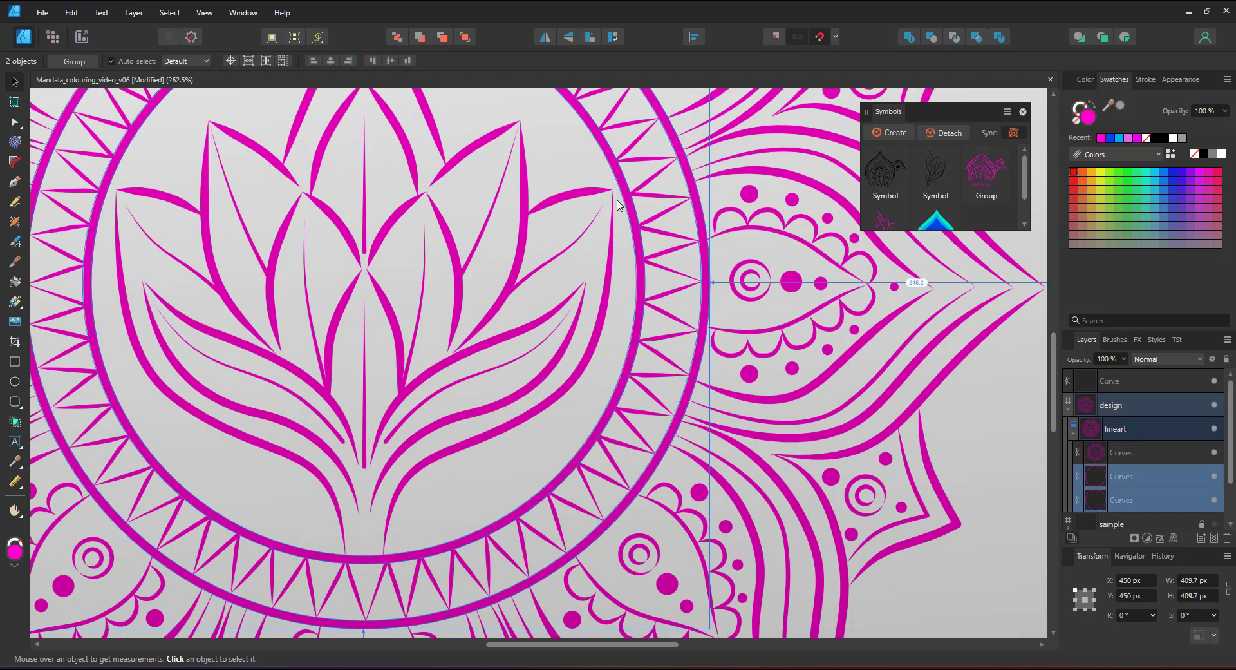
left_click(1171, 450, "shift")
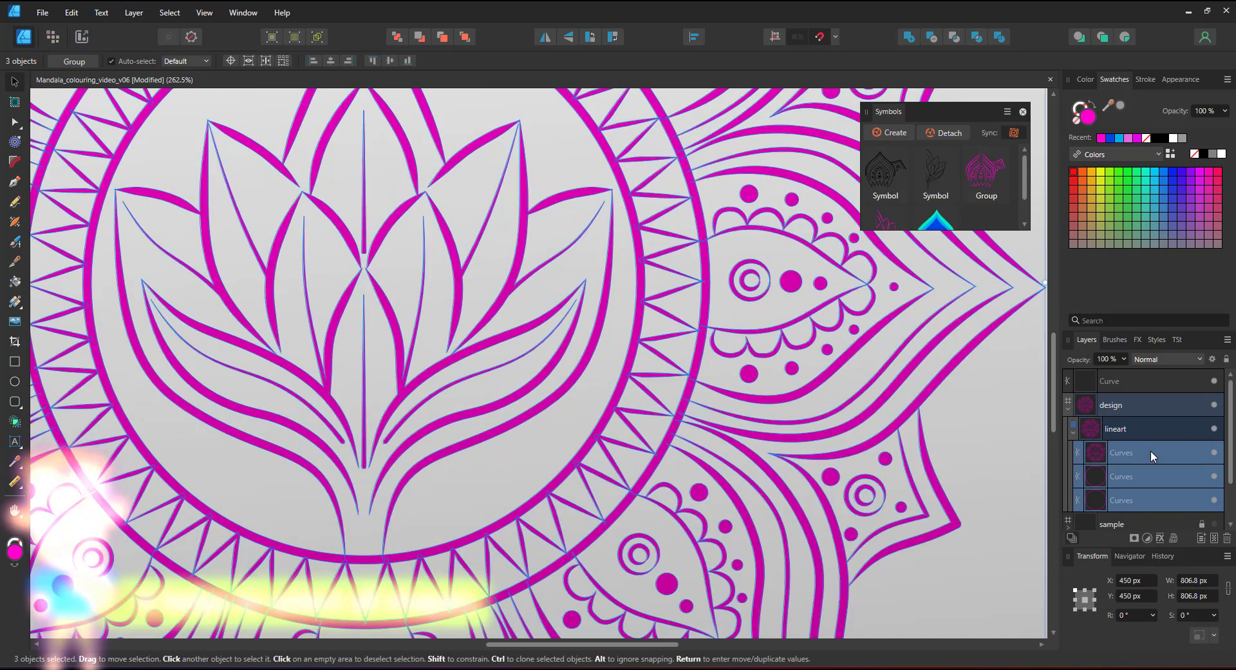
left_click(908, 37)
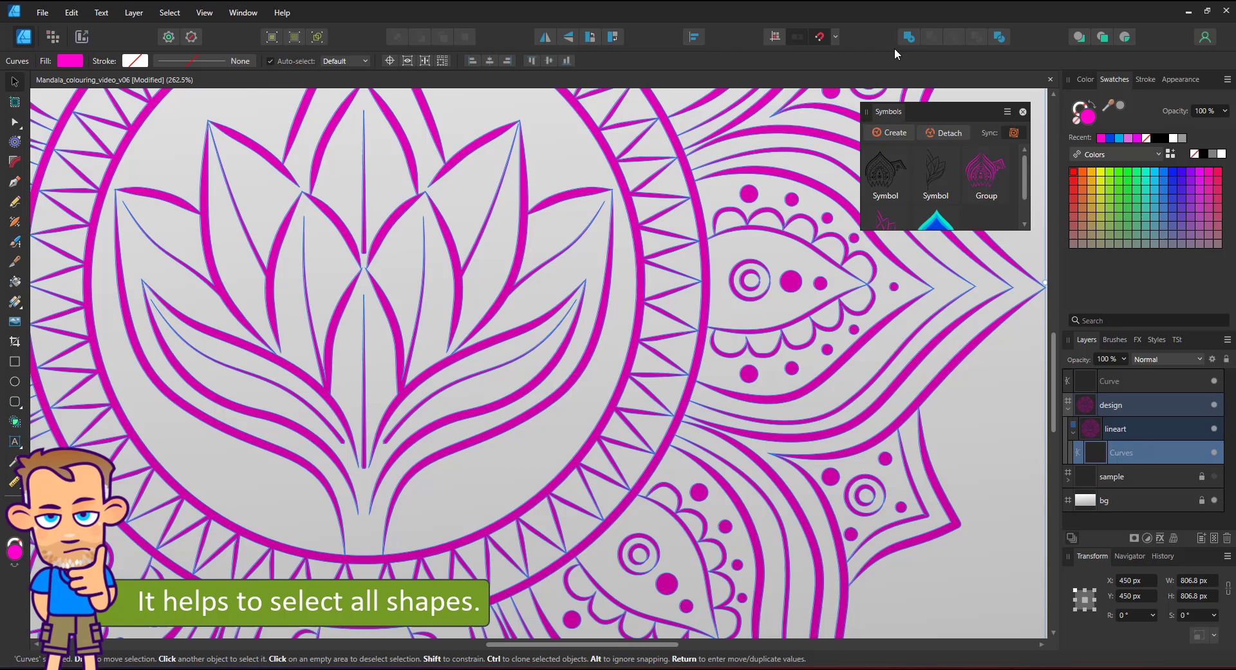
- Set the fill of the combined line art to black
key("ctrl+0")
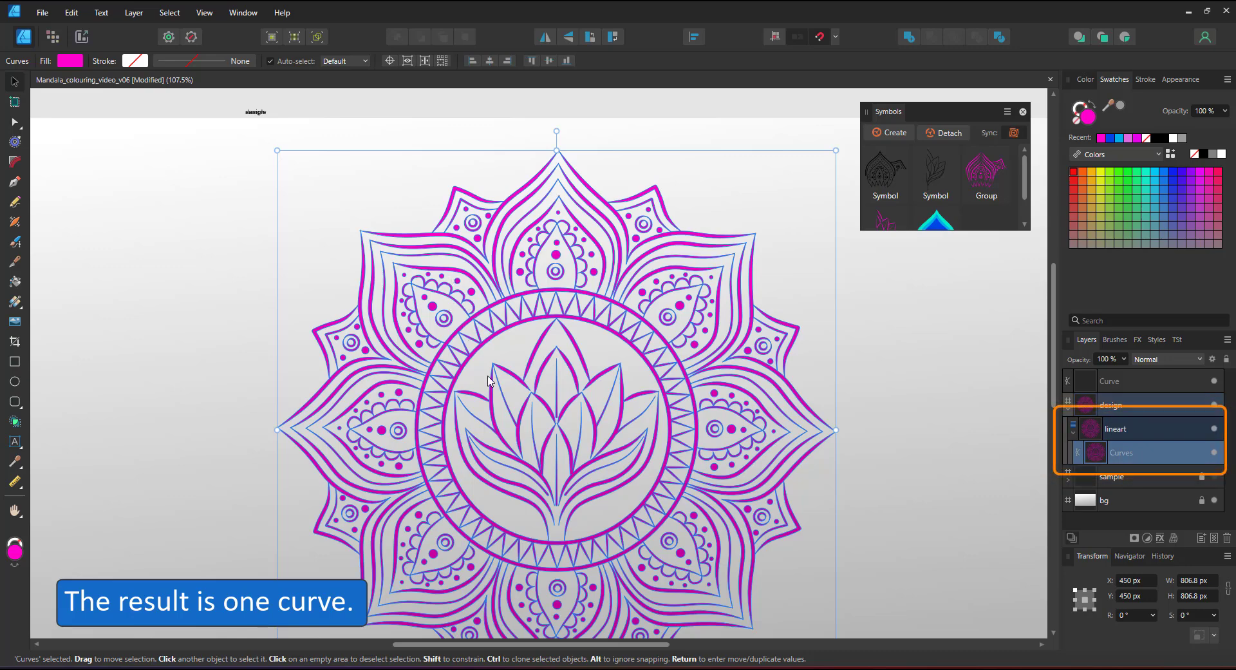
key("ctrl+0")
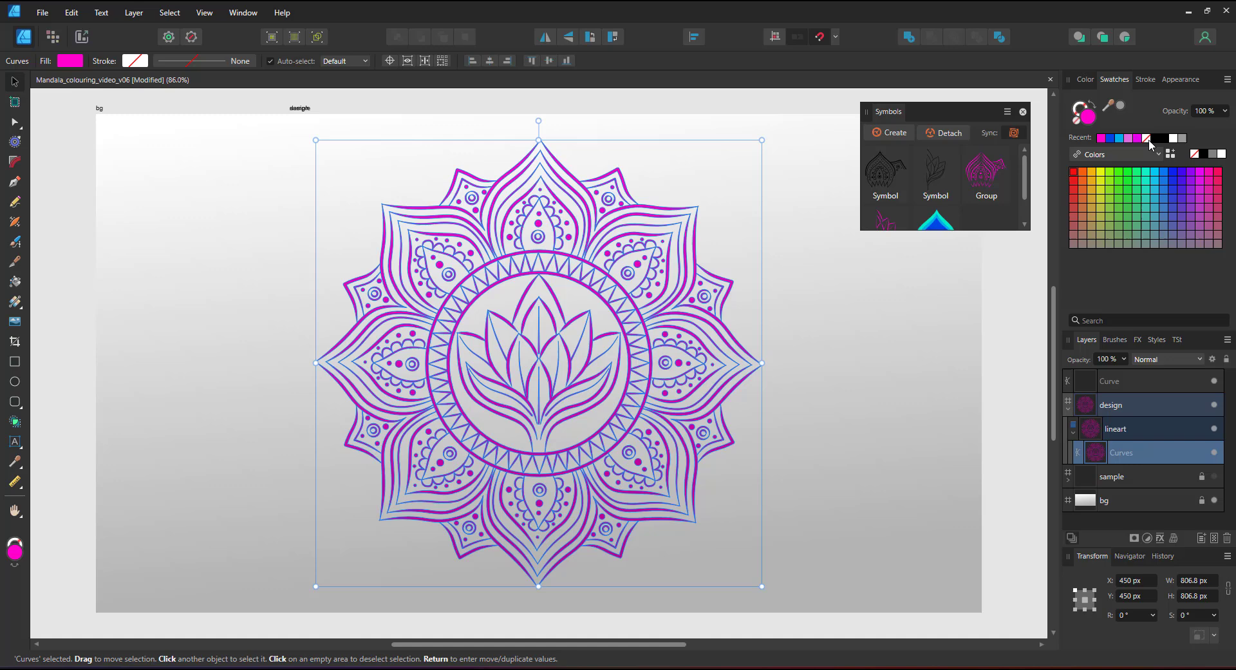
left_click(1204, 156)
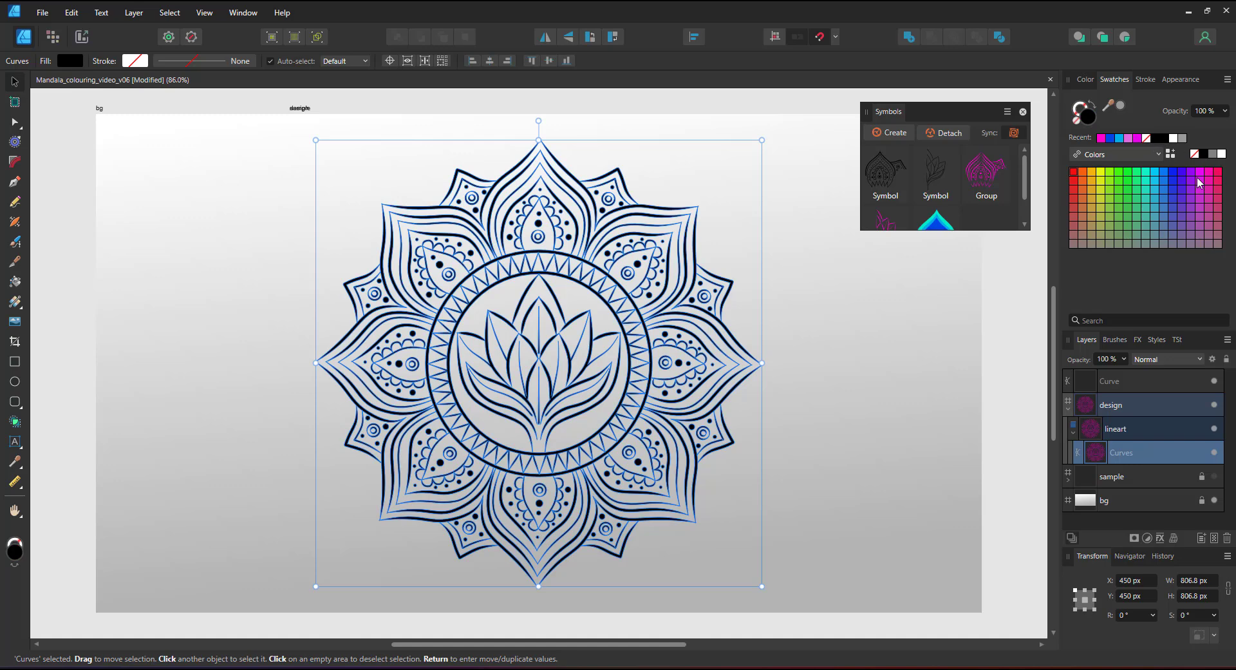
- Fill the outermost band between the large petals' outlines with red using the Vector Flood Fill Tool
left_click(15, 281)
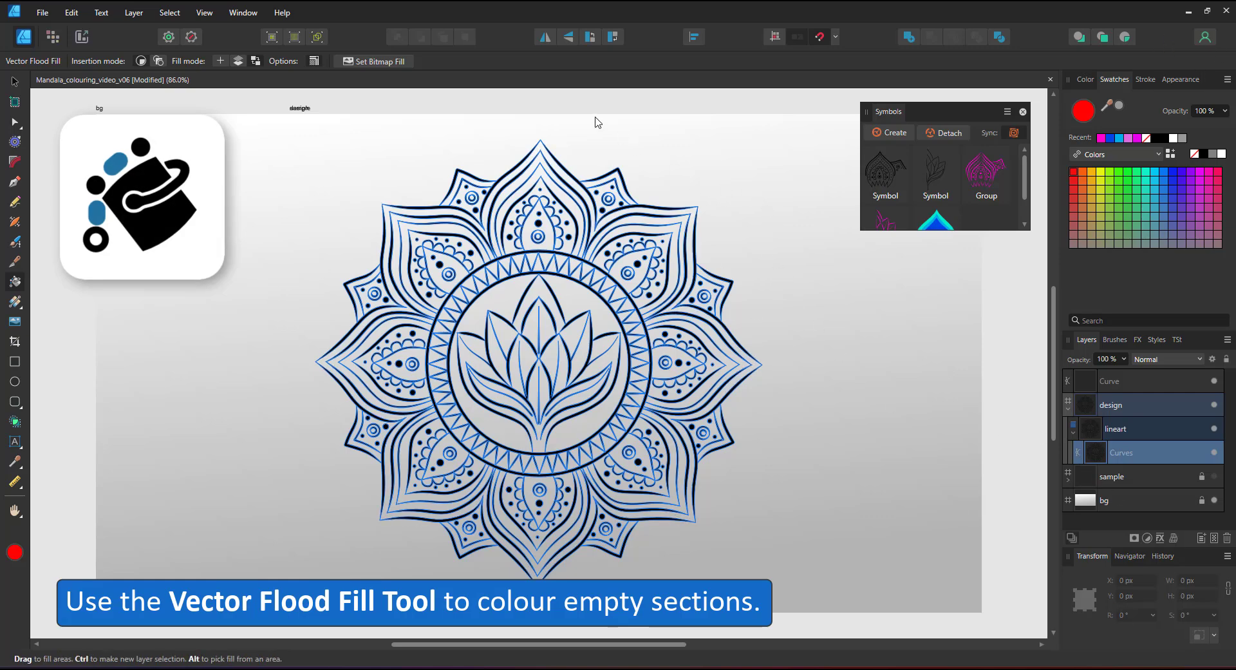
left_click(558, 159)
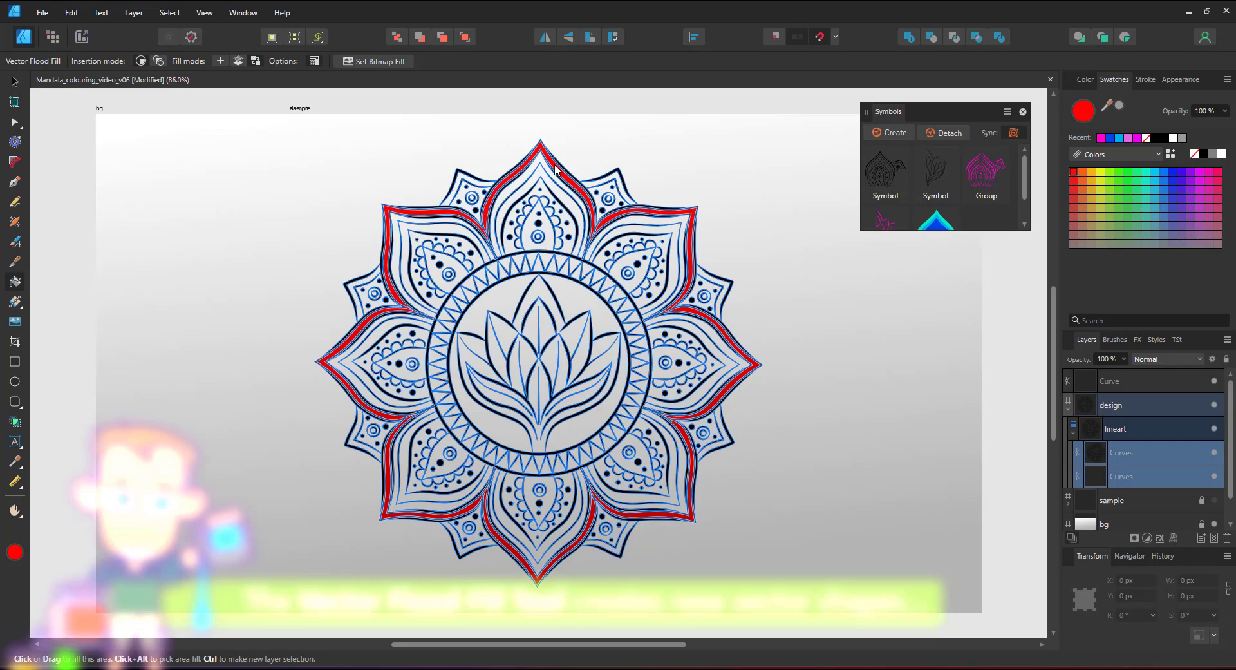
scroll(558, 158, "up", 5)
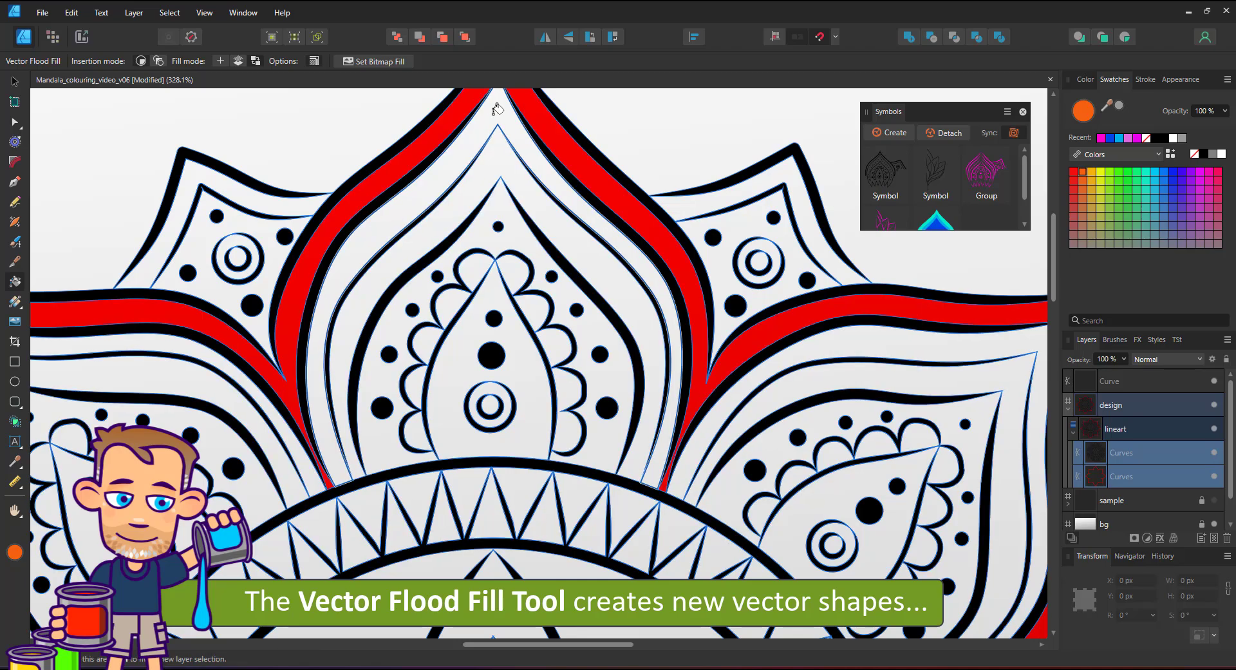
- Fill the second band inside the red outline of the large petals with orange using the Vector Flood Fill Tool
left_click(559, 164)
left_click(913, 330)
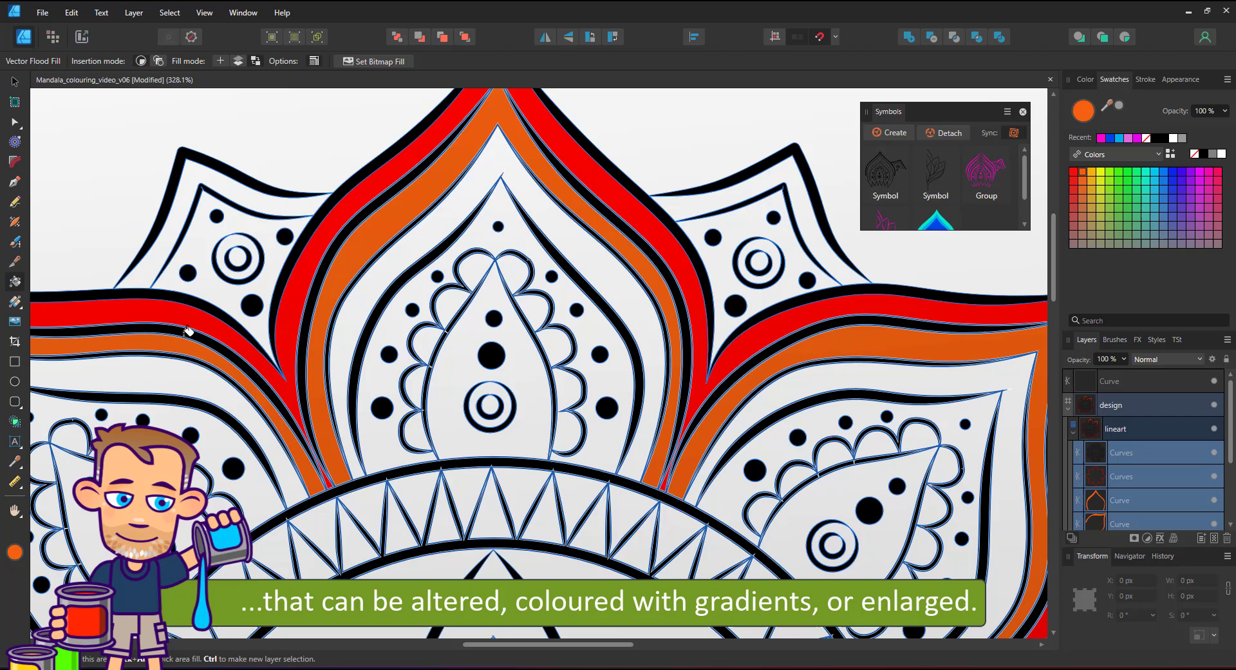
left_click(560, 173)
scroll(567, 200, "down", 5)
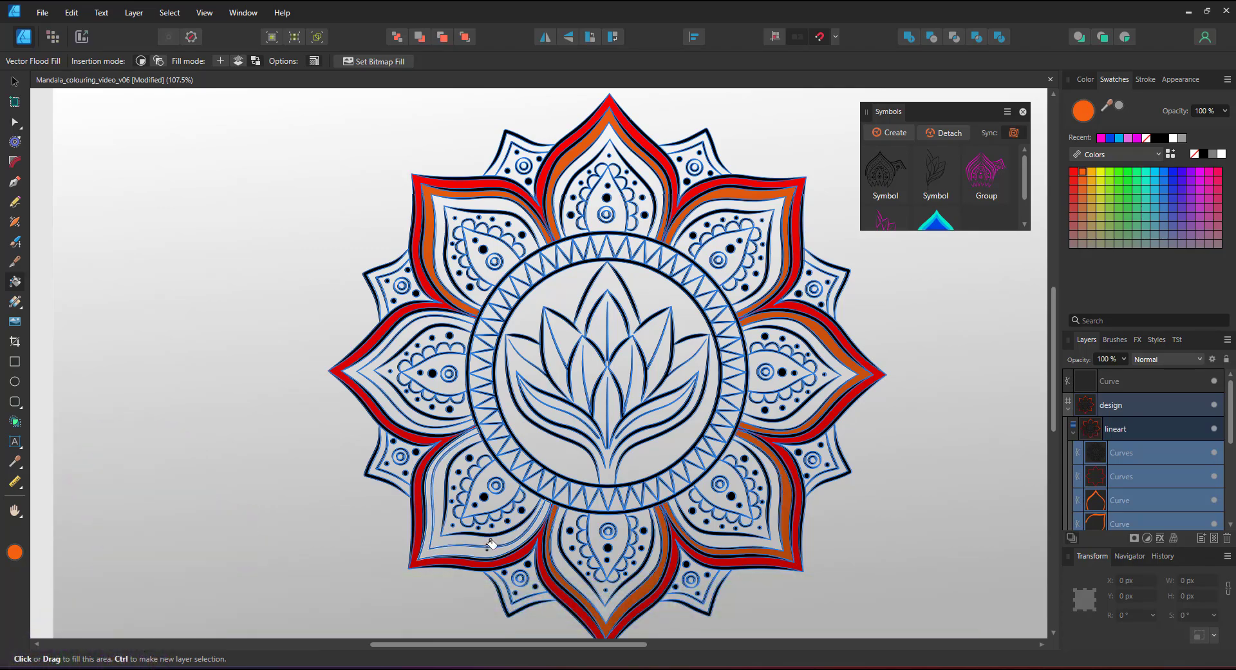
- Fill the outer bands of the two upper small petals and the third band of the top large petal with golden yellow
left_click(1092, 180)
left_click(711, 152)
left_click(504, 149)
left_click(610, 132)
left_click(1092, 172)
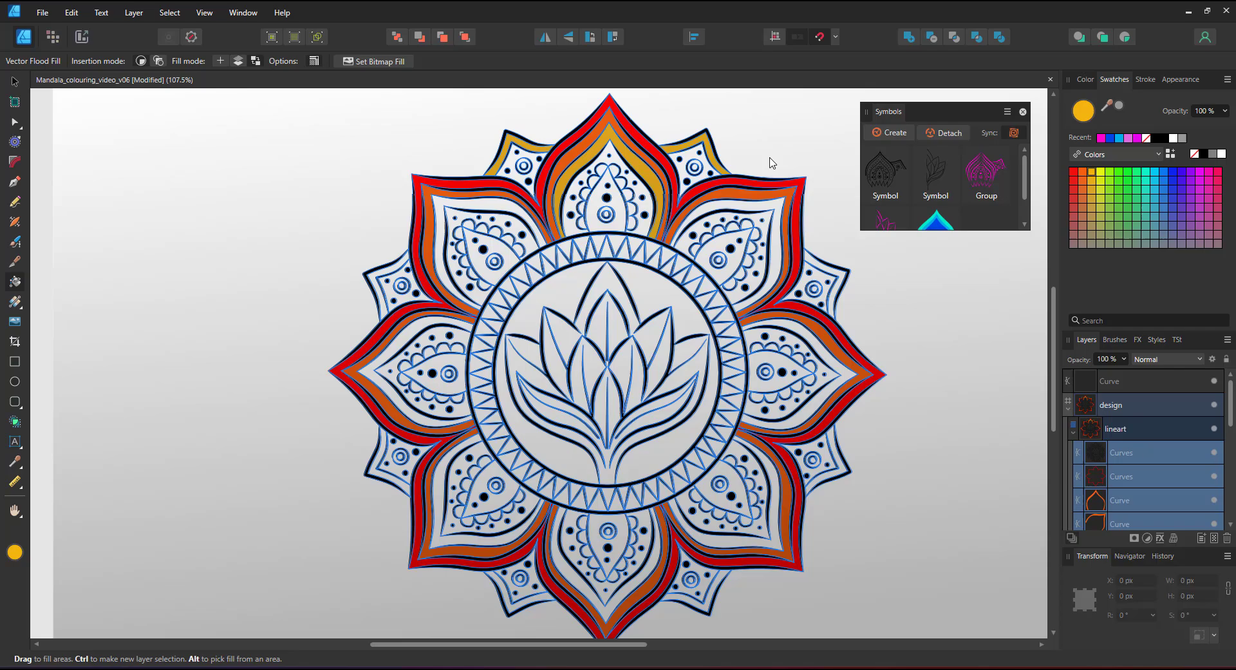
left_click(611, 149)
- Fill the top large petal's dotted inner area with yellow and the scallops around its teardrop with green
scroll(614, 129, "up", 6)
left_click(1101, 171)
left_click(604, 208)
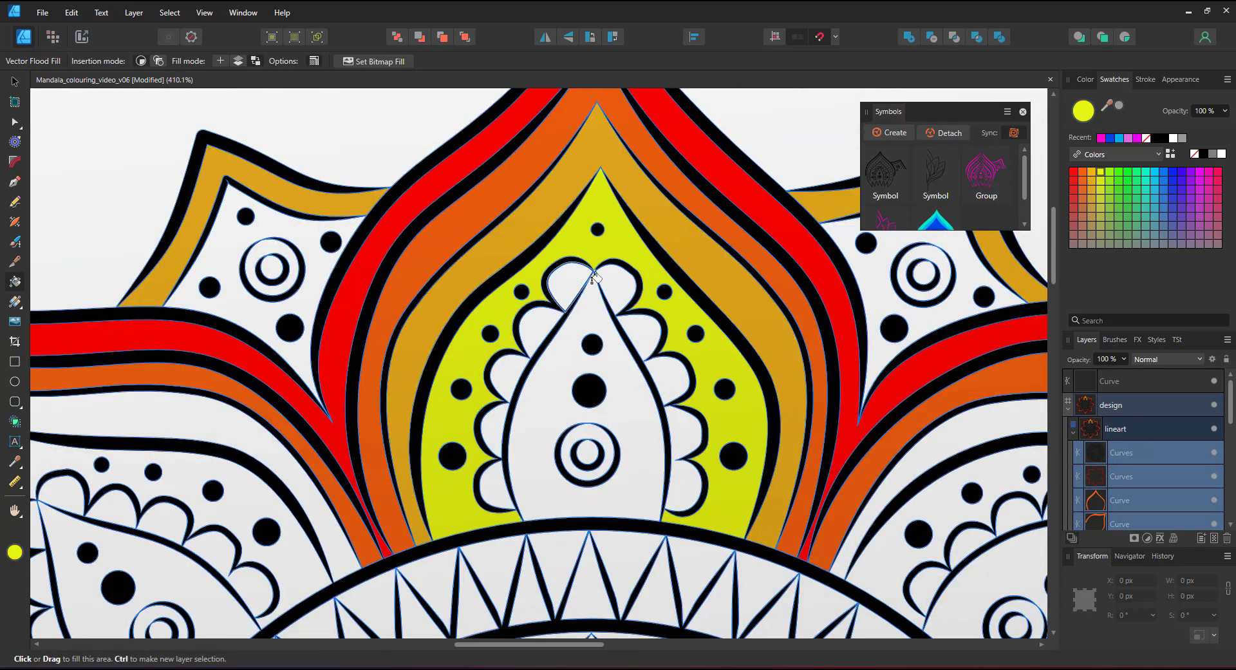
left_click(1110, 171)
mouse_move(499, 495)
left_mouse_down()
mouse_move(654, 335)
mouse_move(685, 492)
left_mouse_up()
- Fill the teardrop in the top large petal with light blue and its concentric circles with a darker blue
left_click(1155, 172)
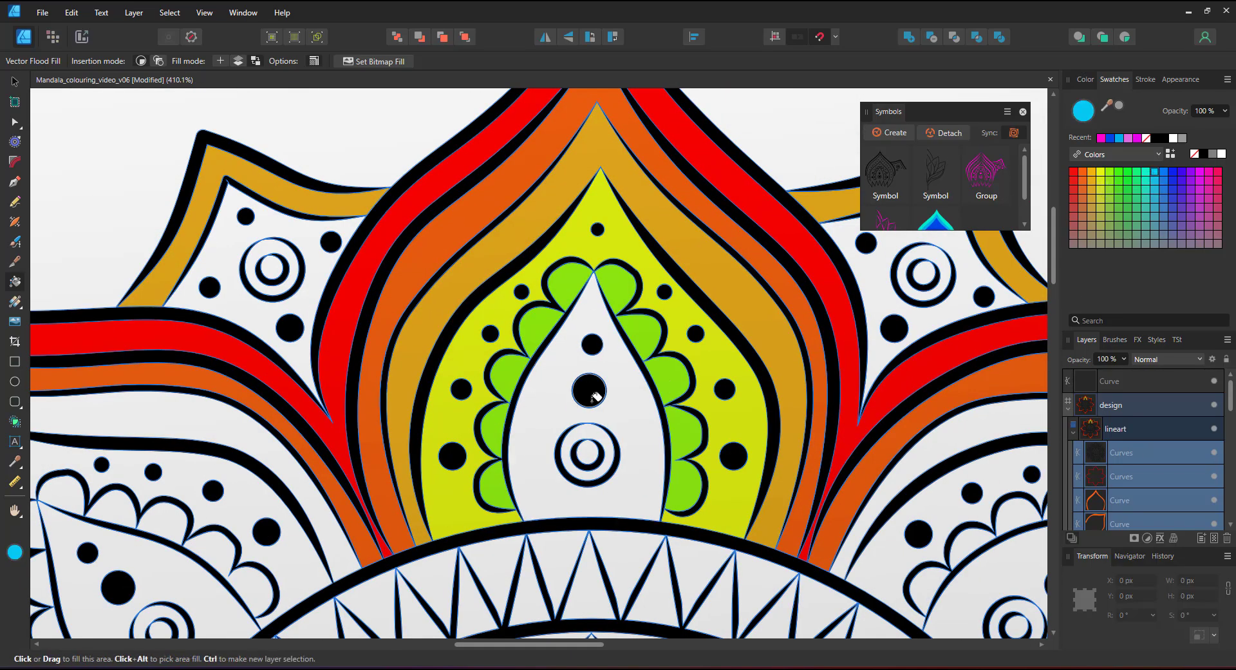
left_click(594, 413)
left_click(1164, 172)
left_click_drag(596, 434, 588, 453)
left_click(1092, 172)
- Apply a vertical gradient to the light blue teardrop in the top petal, using a deeper blue for one stop
scroll(745, 338, "down", 5)
key("v")
scroll(733, 323, "up", 4)
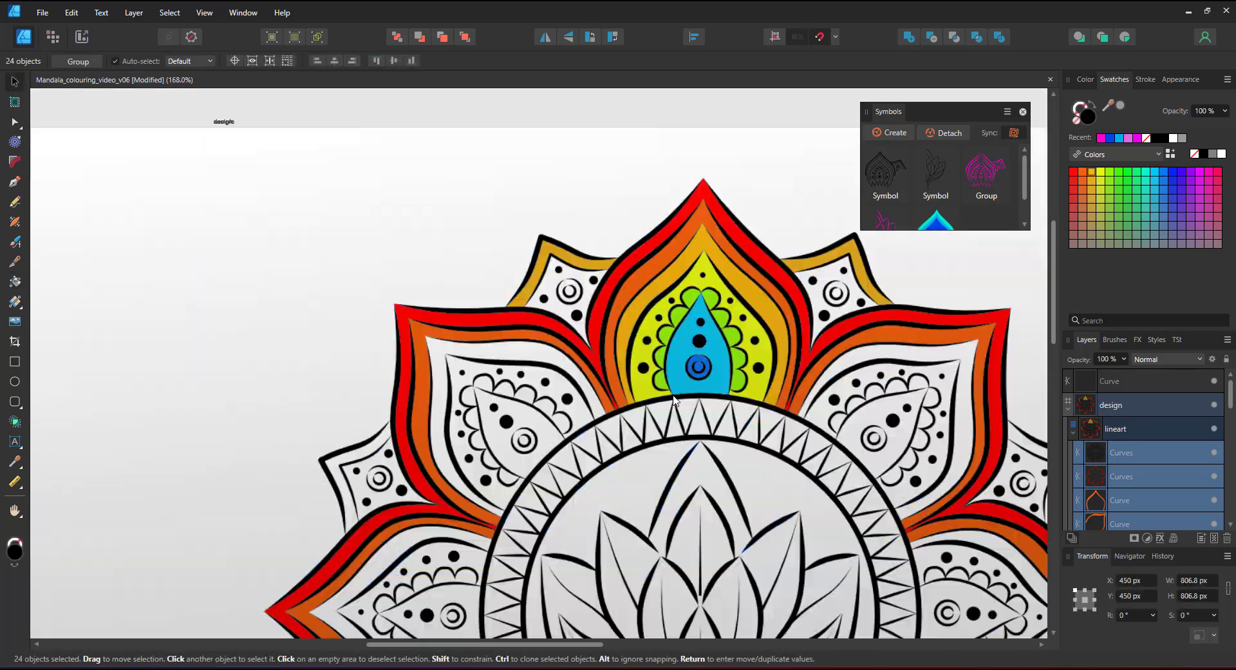
left_click(684, 341)
key("g")
left_click_drag(670, 319, 670, 438)
left_click(1173, 171)
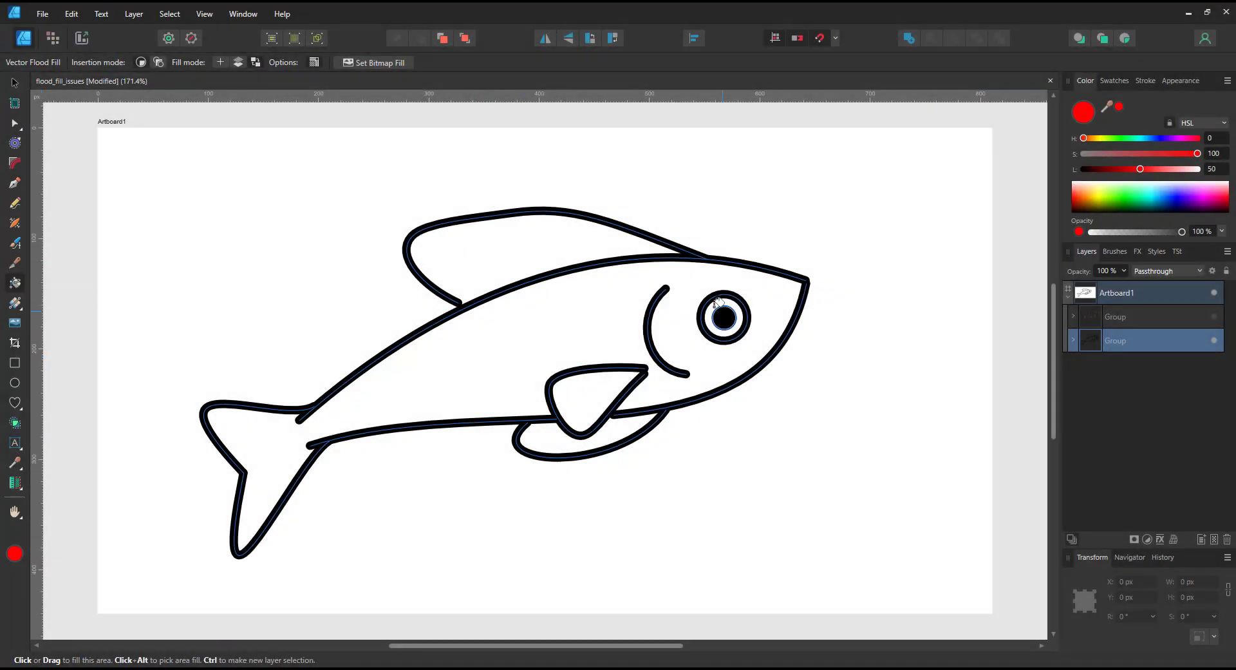
- Flood-fill the ring around the fish's pupil with red in the flood_fill_issues document and undo the fill
left_click(738, 299)
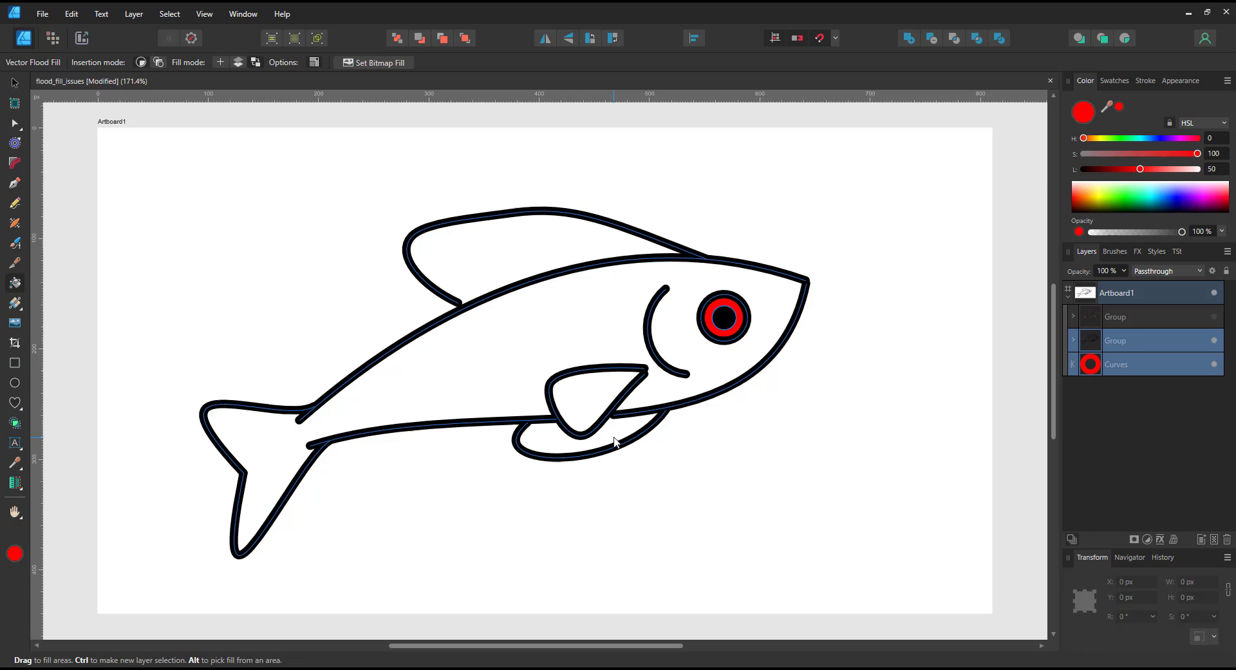
key("ctrl+z")
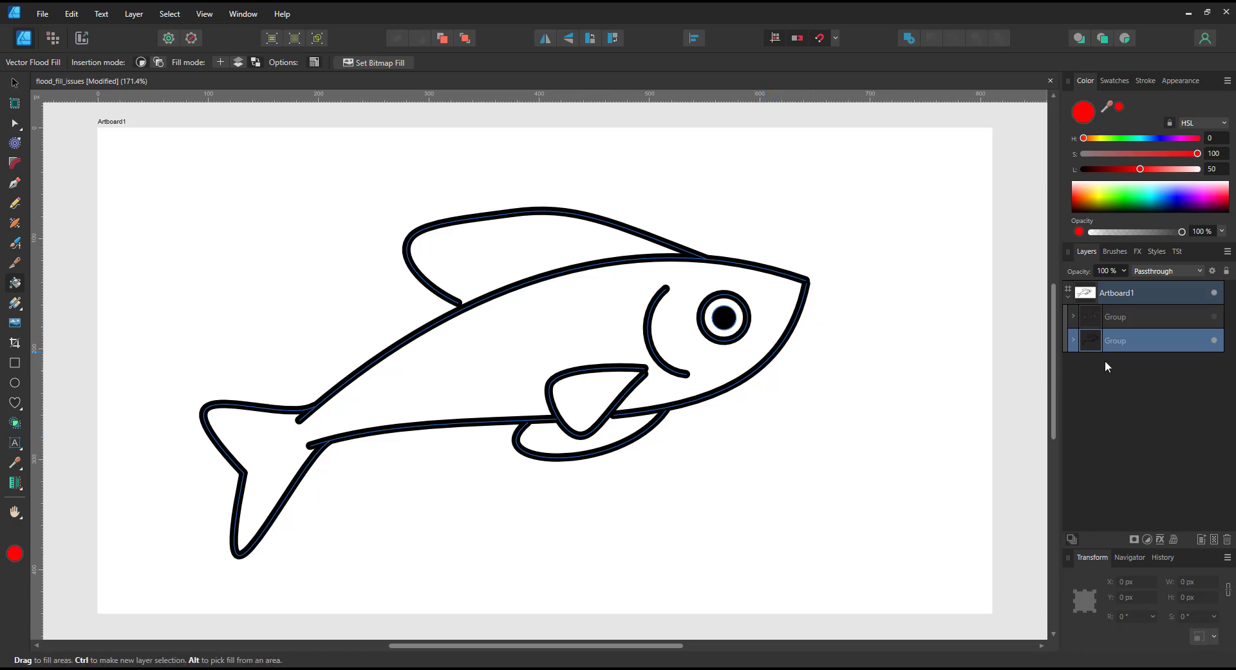
- Hide the thick-stroked fish group and show the group above it that marks the gaps in the outlines
left_click(1214, 341)
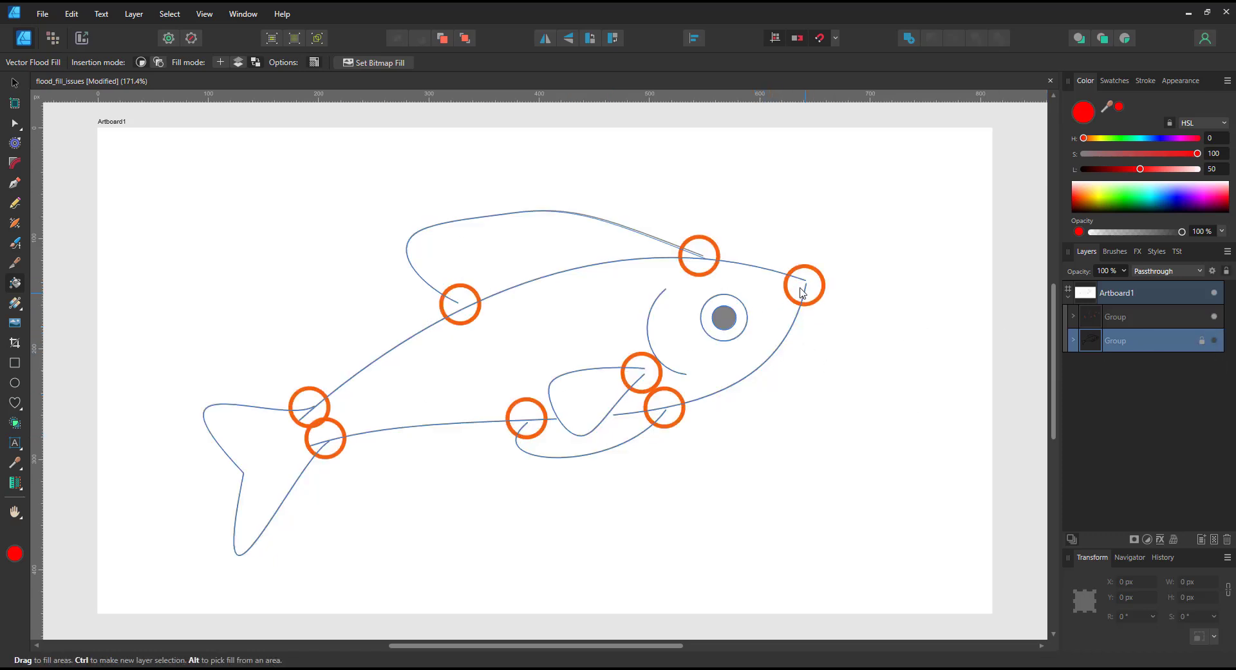